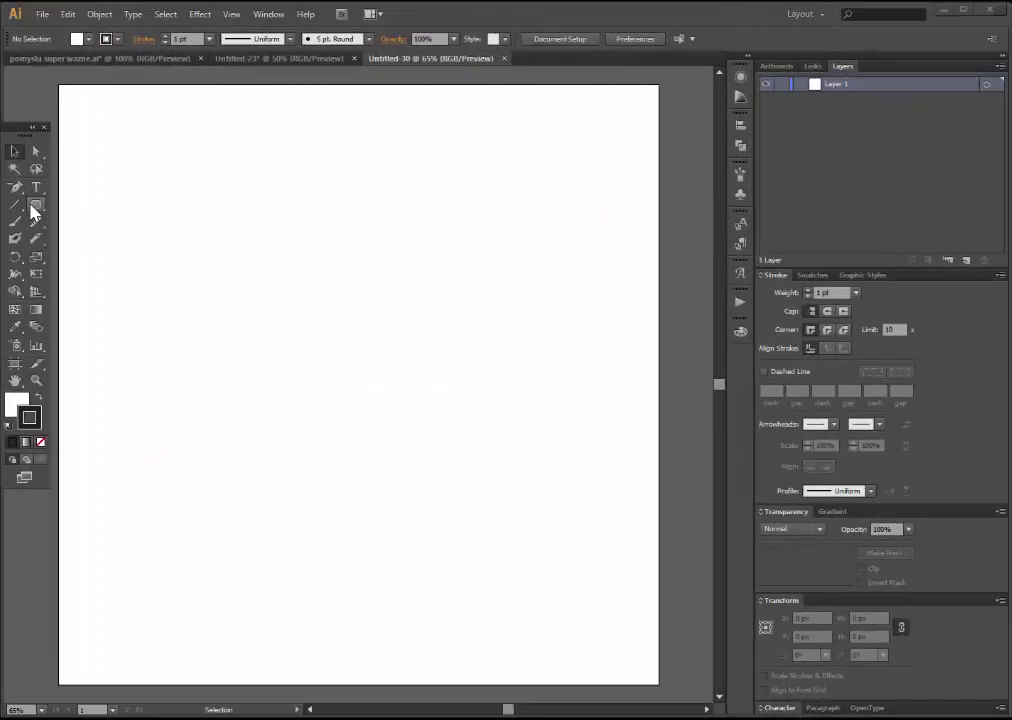
Draw a tall rectangle near the artboard centre and give it 82 px Round Corners
drag(32, 210, 86, 204)
mouse_move(258, 224)
mouse_down()
mouse_move(438, 492)
mouse_move(450, 460)
mouse_move(405, 476)
mouse_up()
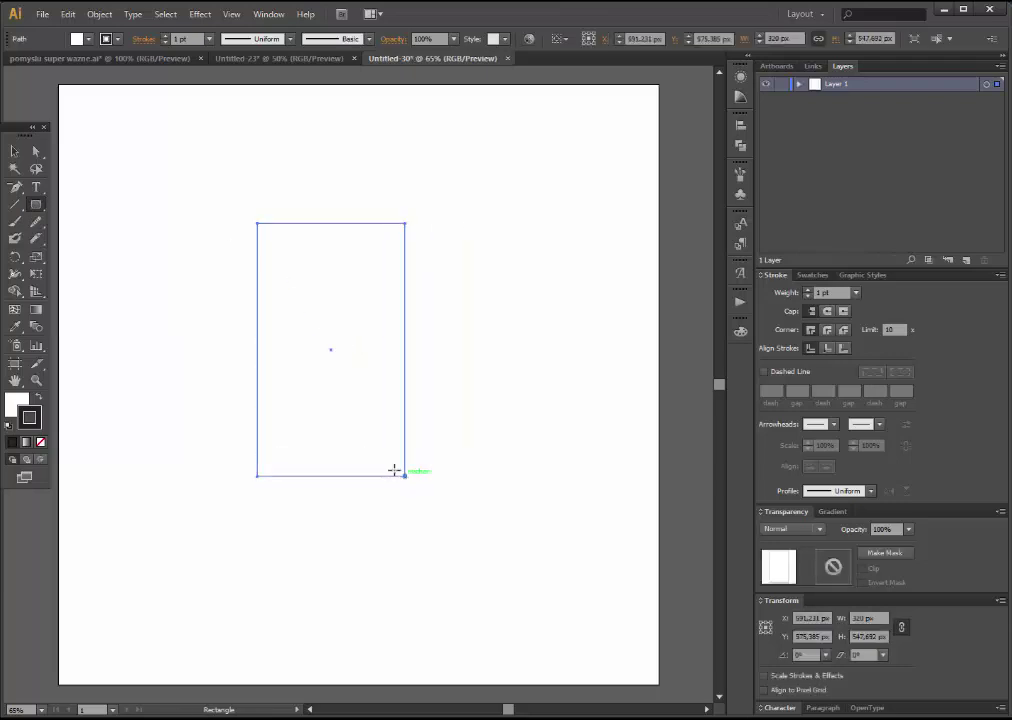
click(199, 14)
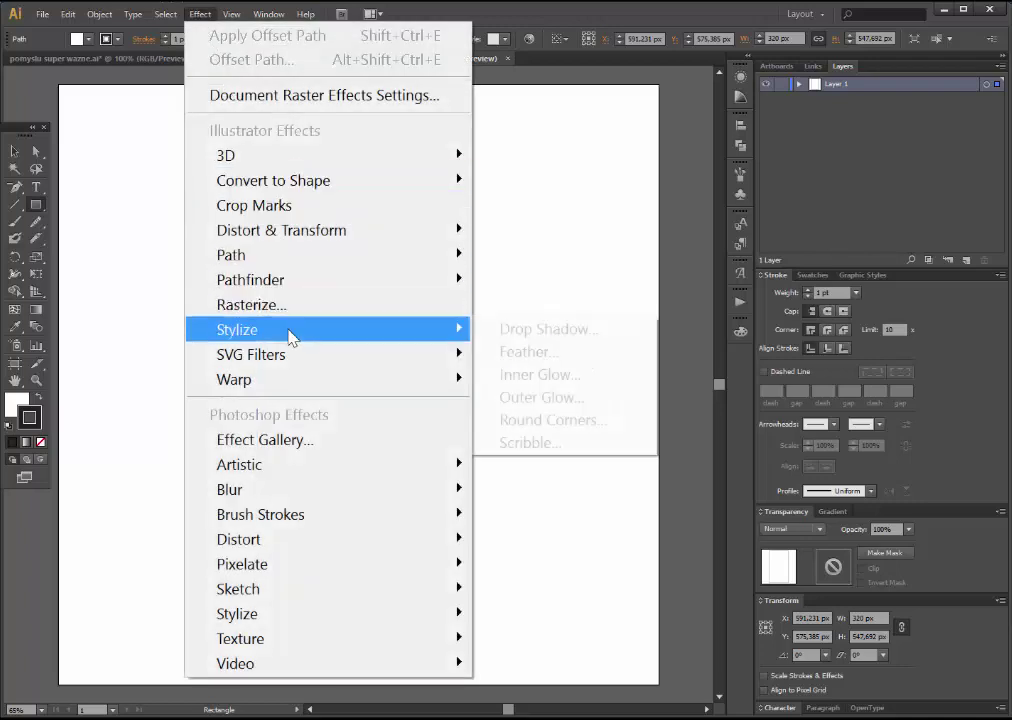
click(508, 418)
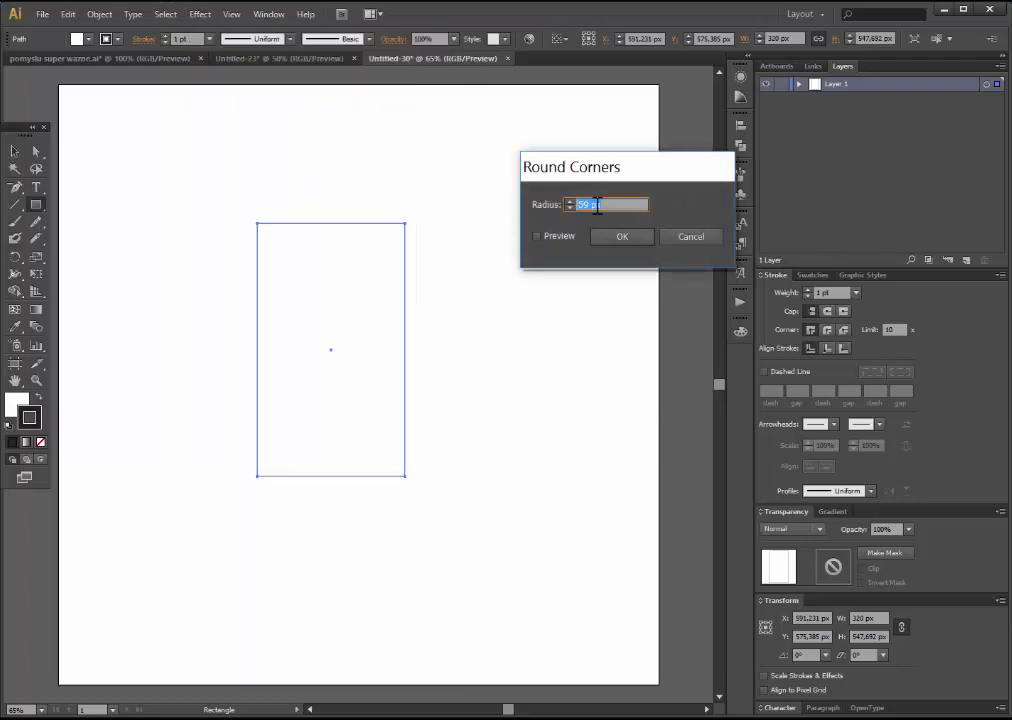
click(572, 237)
text(75)
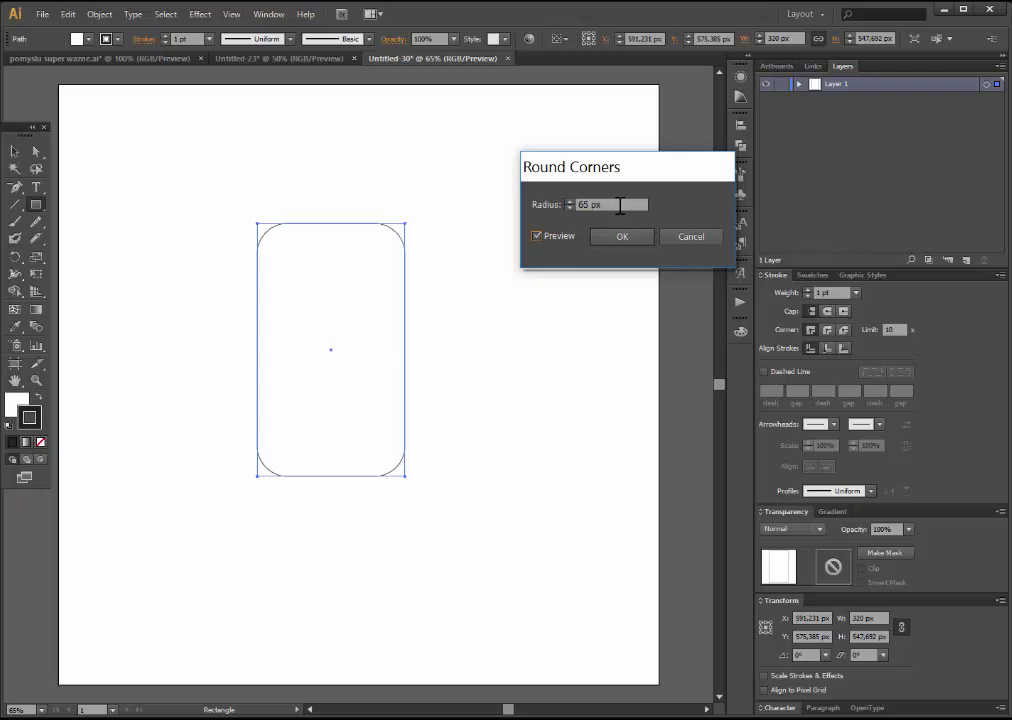
key(Up)
key(Up)
key(Up)
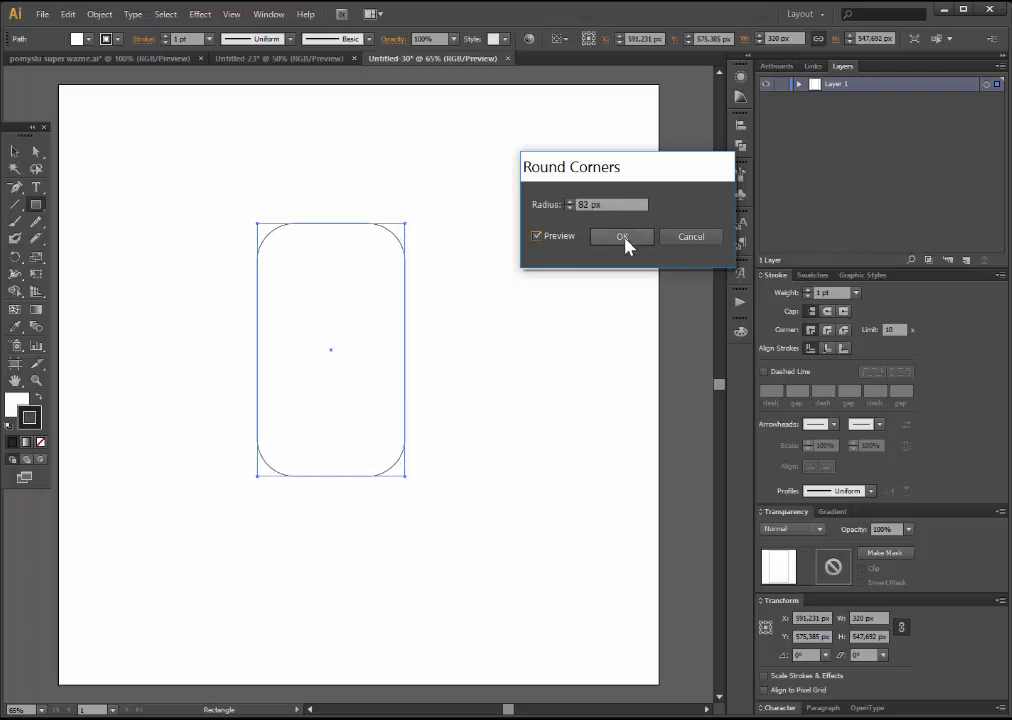
click(628, 238)
click(15, 151)
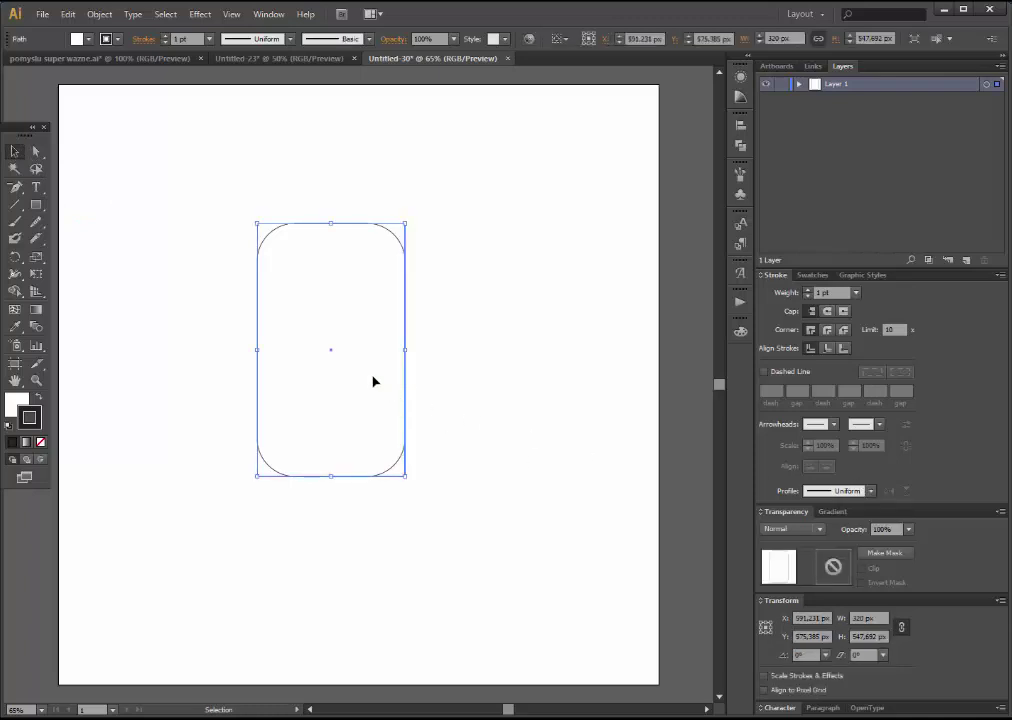
Move the rounded rectangle up the artboard and expand its appearance into a path
drag(373, 381, 392, 292)
click(36, 204)
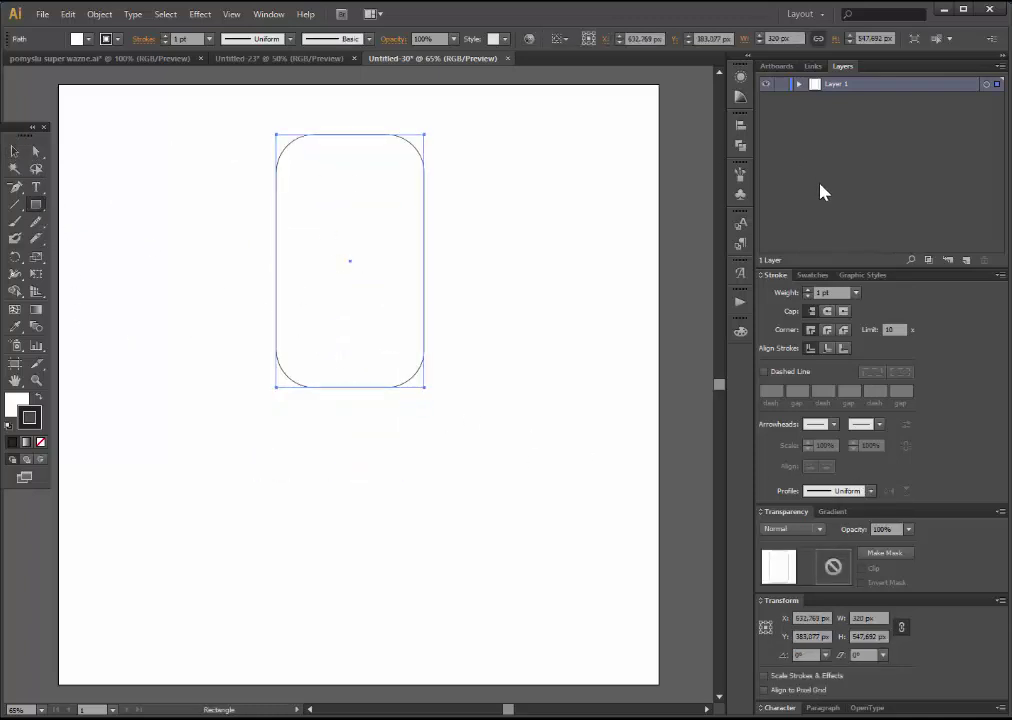
click(97, 16)
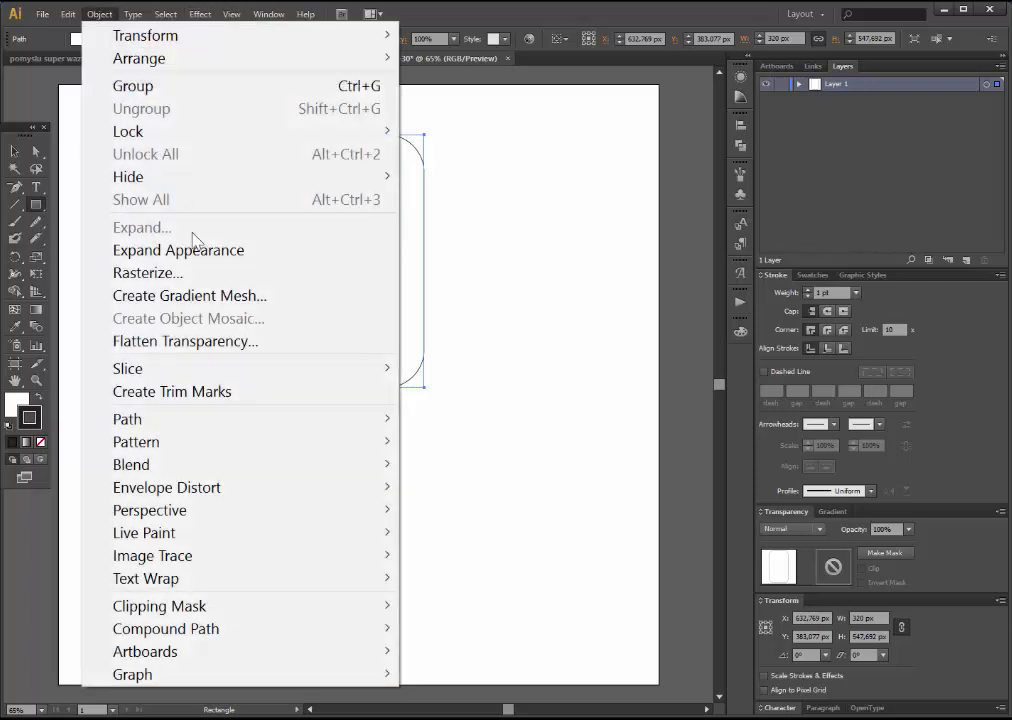
click(160, 250)
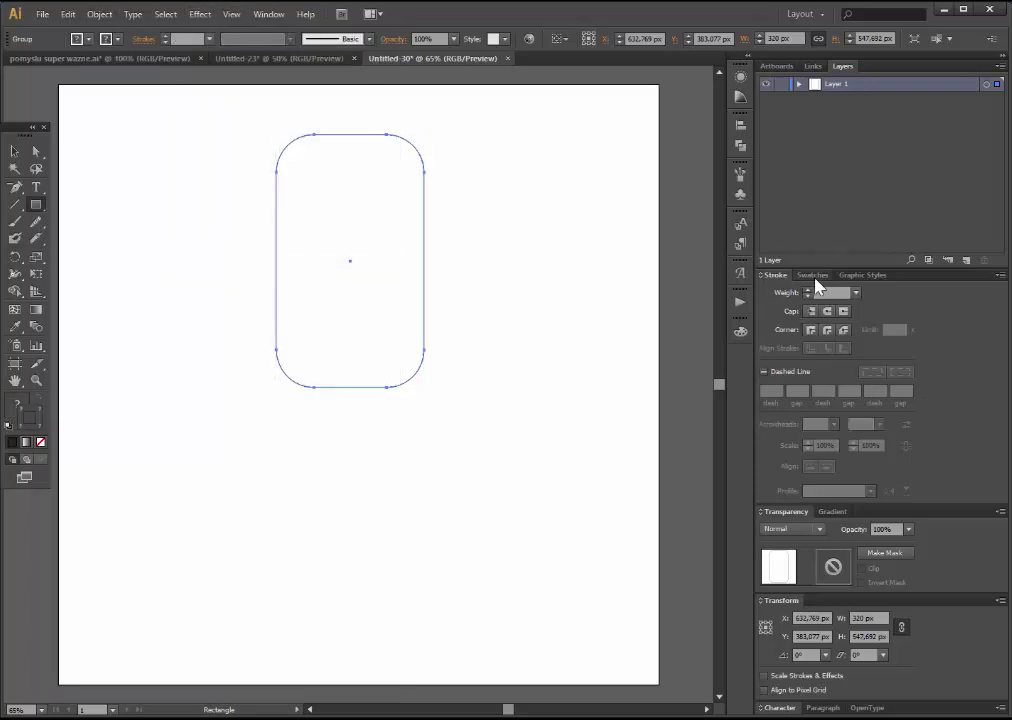
Remove the shape's outline and fill it with solid green 00BF25
click(741, 333)
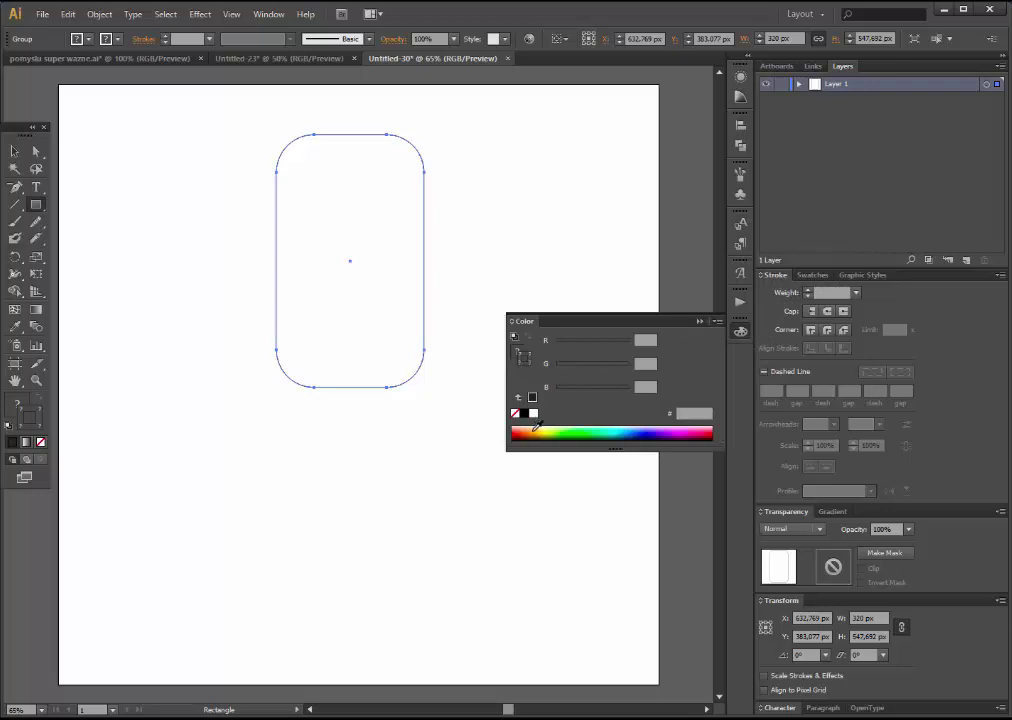
click(585, 429)
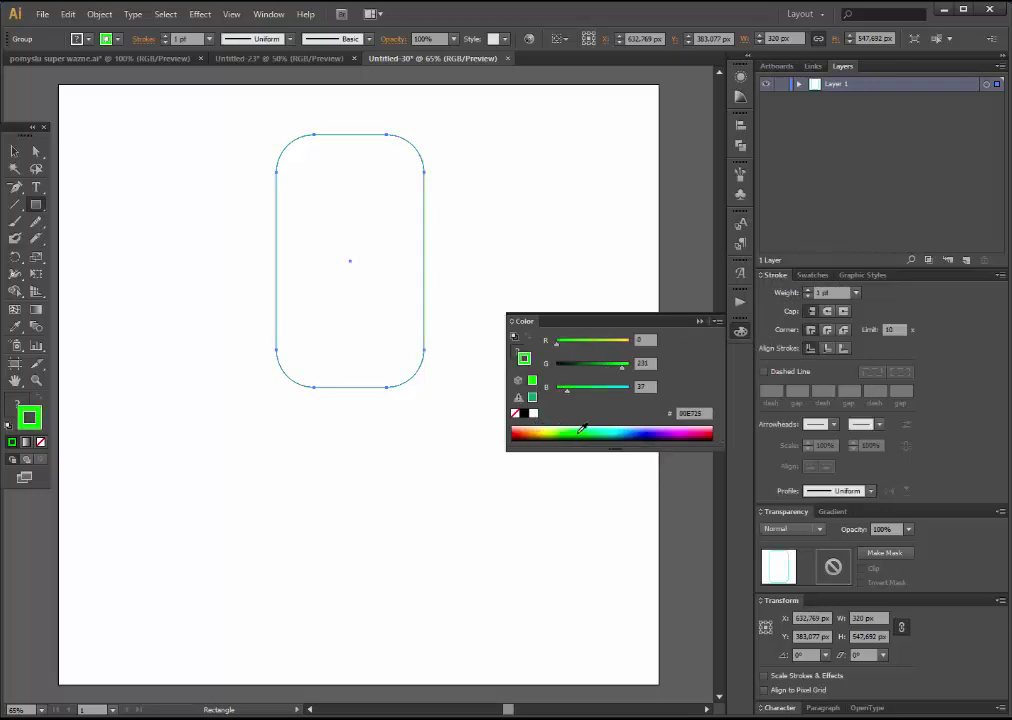
click(38, 442)
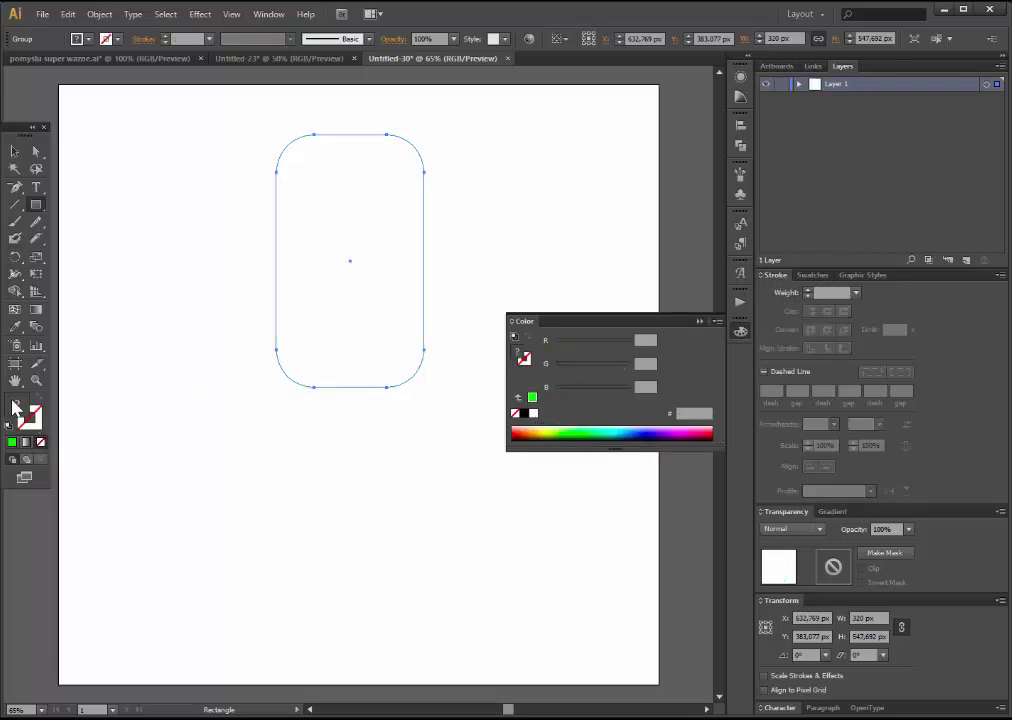
click(533, 399)
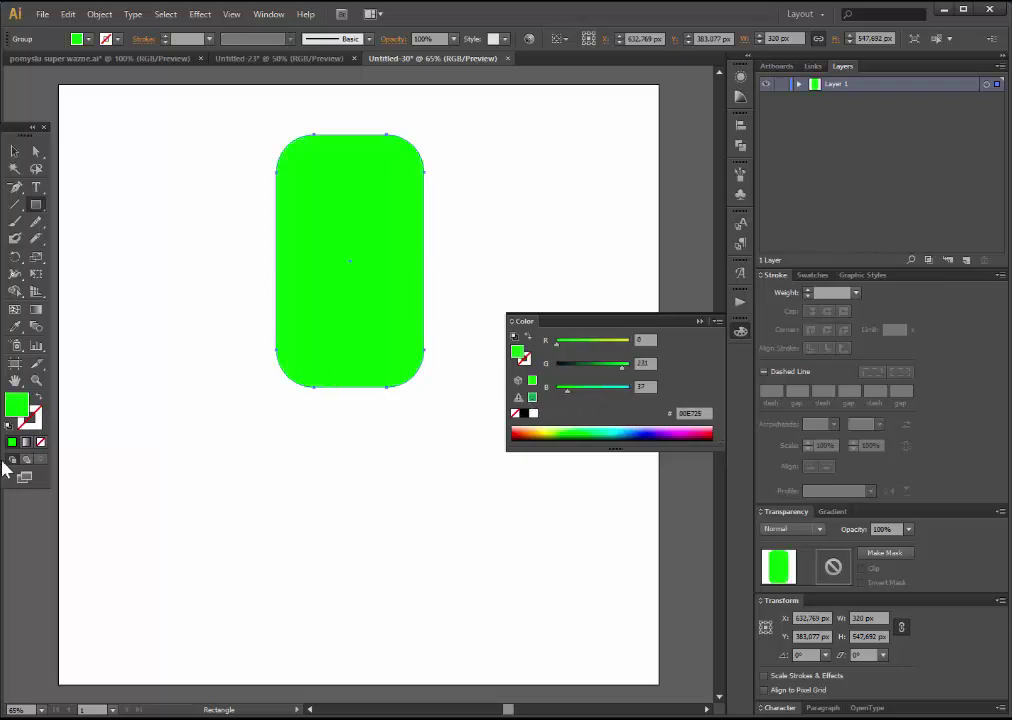
drag(600, 372, 613, 375)
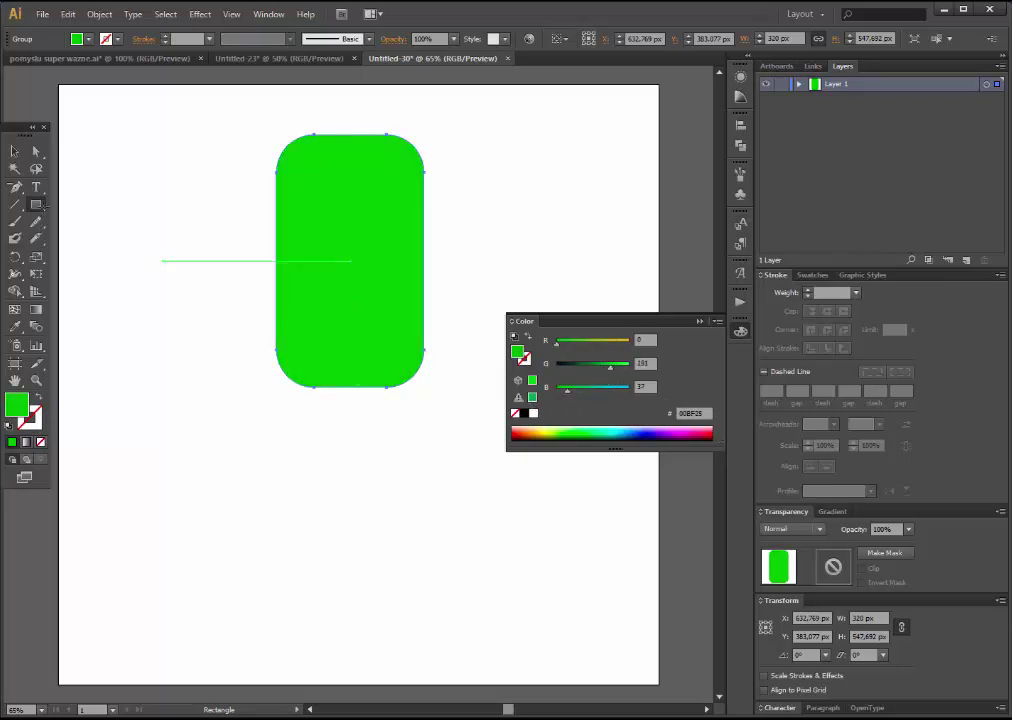
click(36, 151)
click(337, 478)
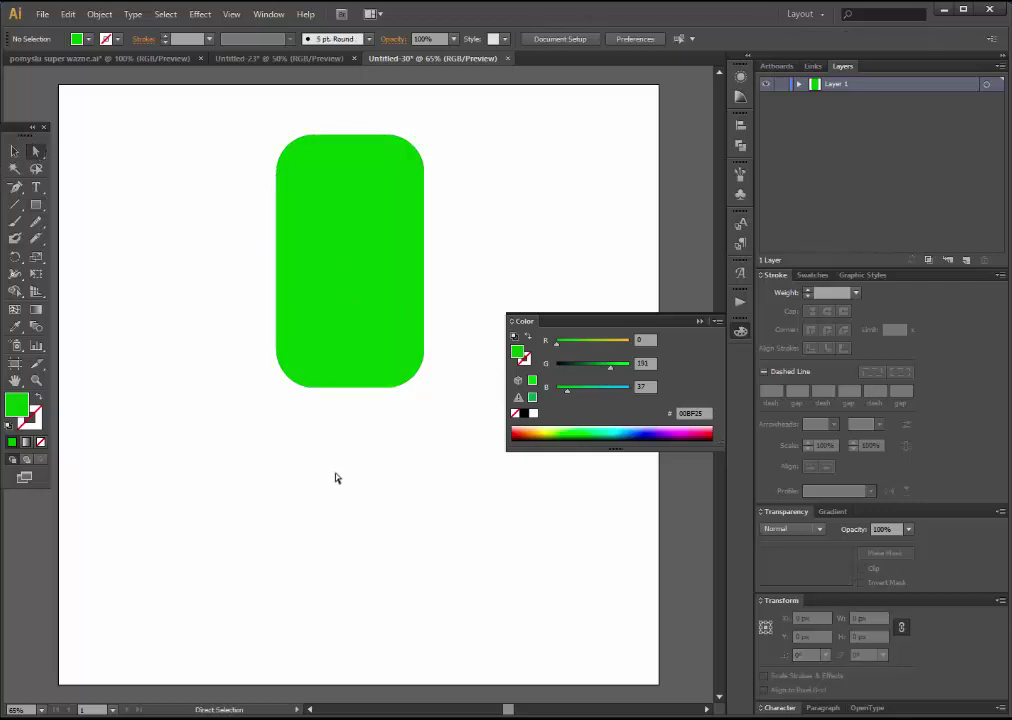
Draw a narrow stick below the green shape with 45 px rounded corners and brown A24800 fill
click(36, 204)
drag(329, 362, 368, 489)
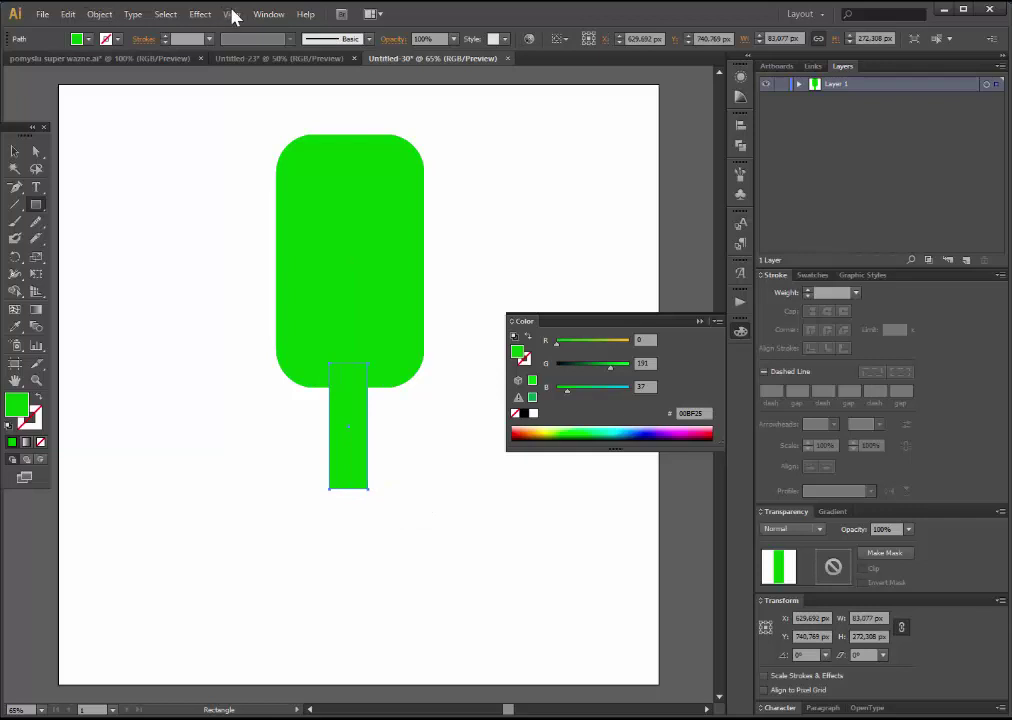
click(201, 15)
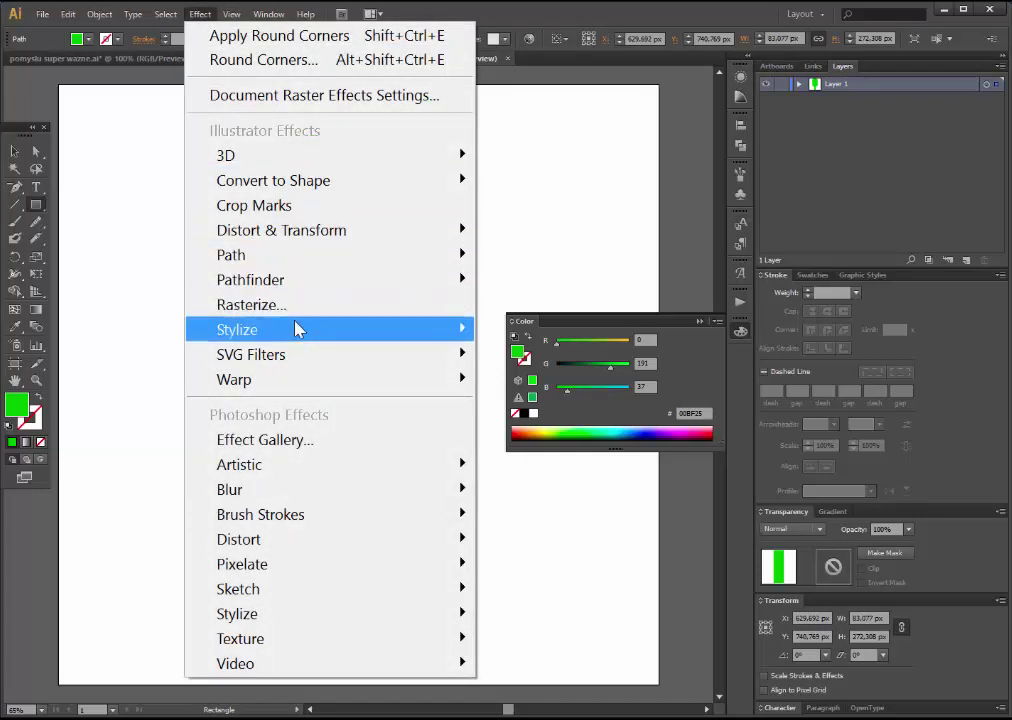
mouse_move(237, 329)
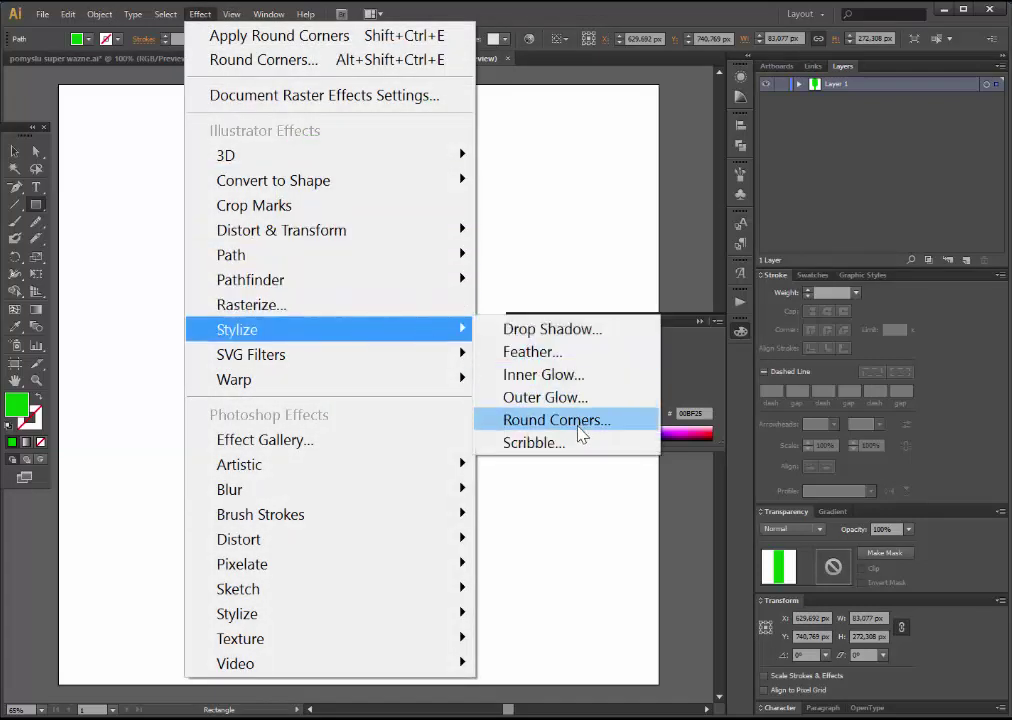
click(572, 421)
click(538, 236)
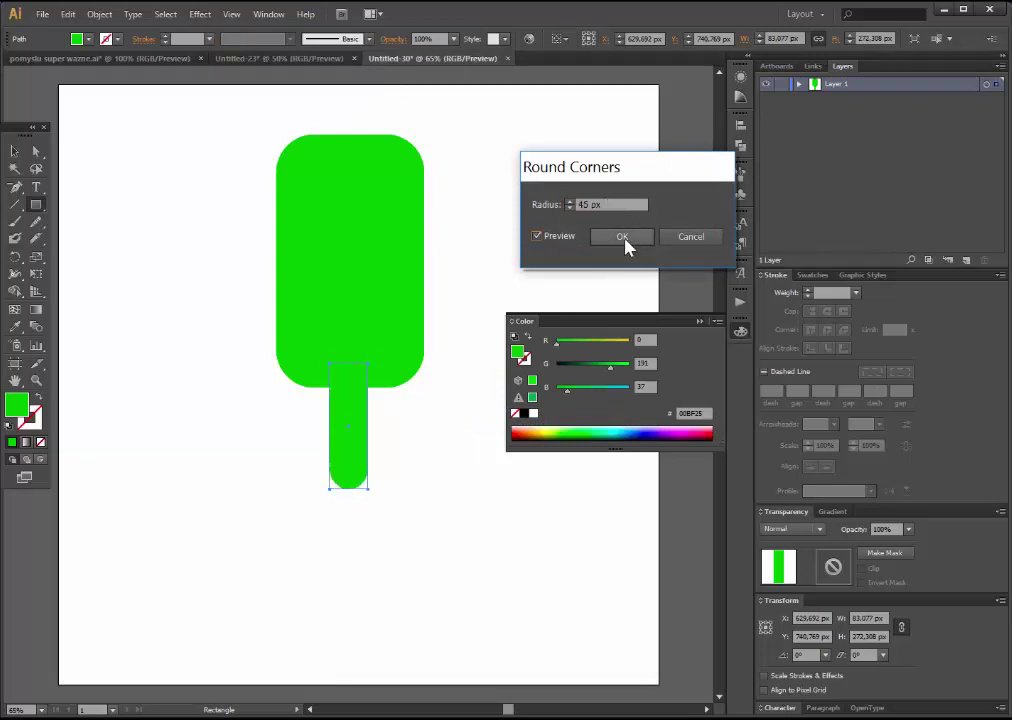
click(622, 238)
drag(535, 424, 530, 430)
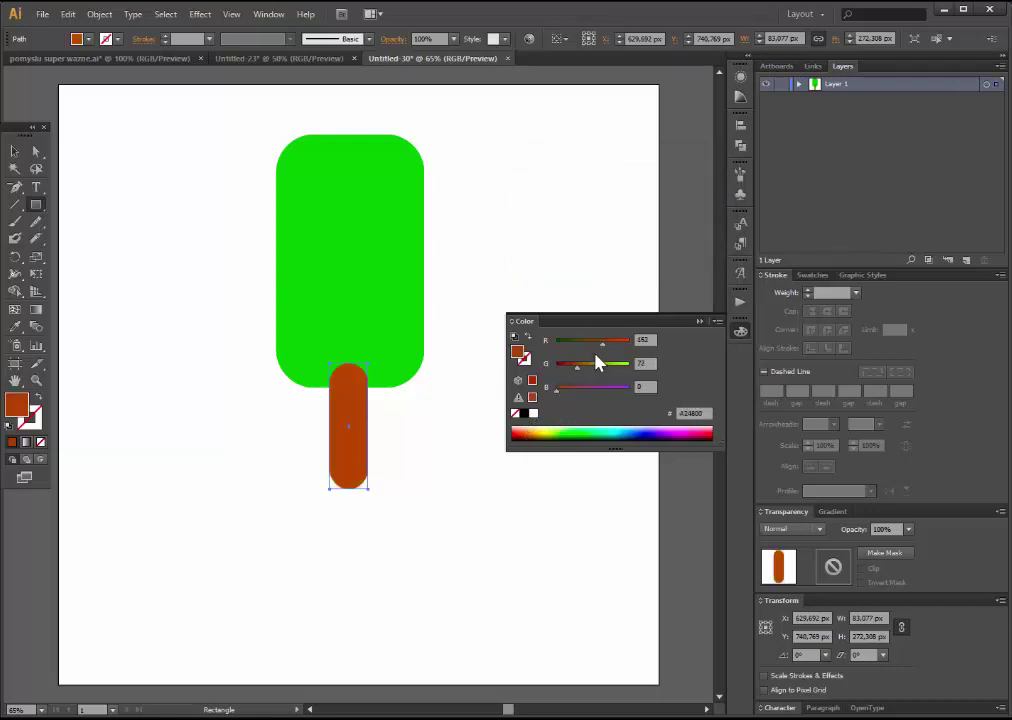
Shift the stick's brown to a warmer, lighter orange using the HSB sliders
click(615, 348)
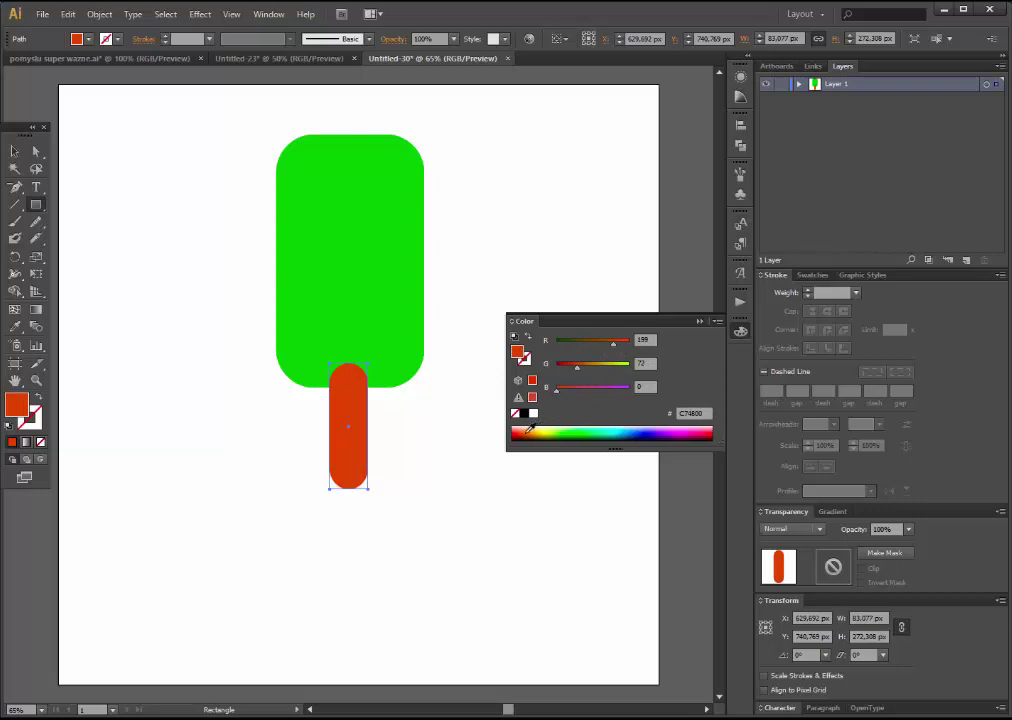
click(716, 321)
click(752, 404)
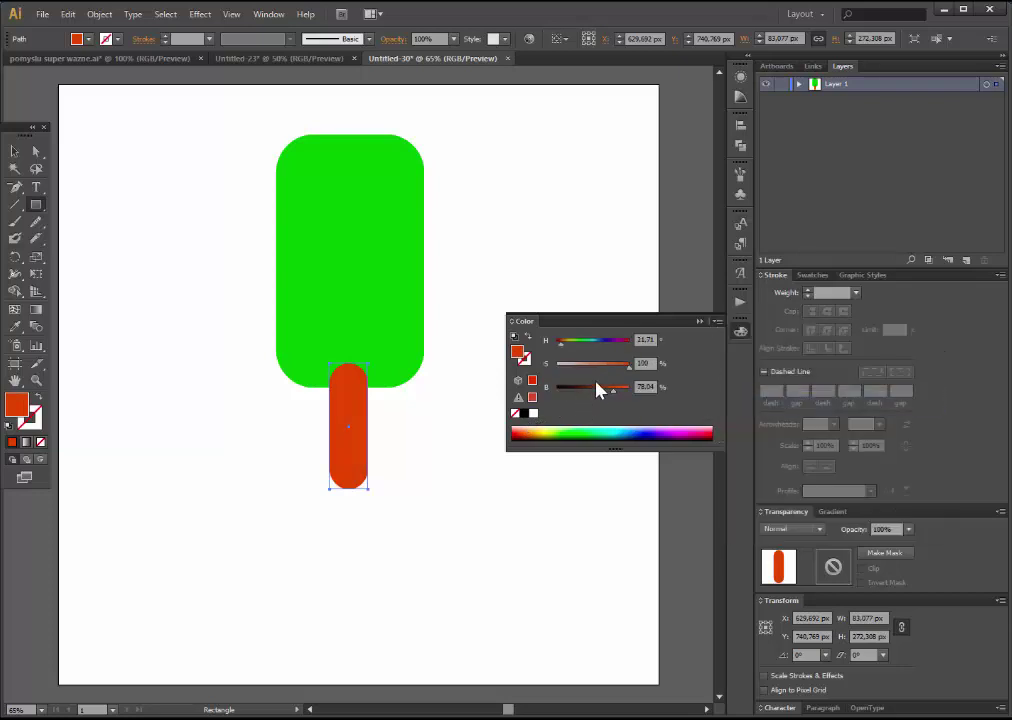
mouse_move(617, 368)
mouse_down()
mouse_move(604, 367)
mouse_move(628, 398)
mouse_move(617, 378)
mouse_up()
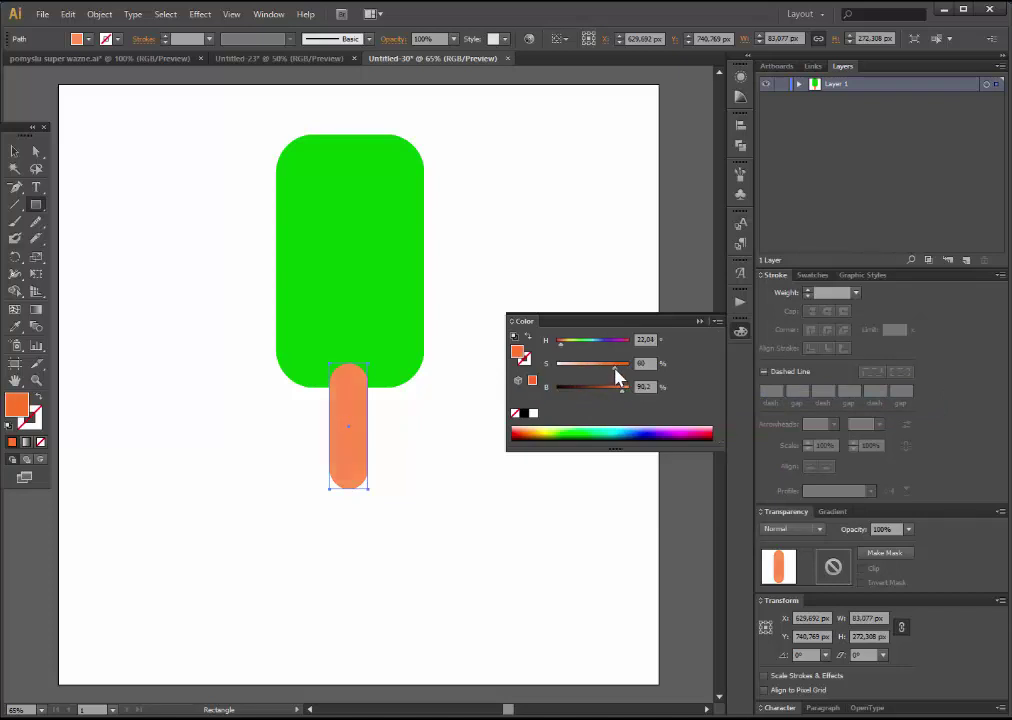
click(615, 397)
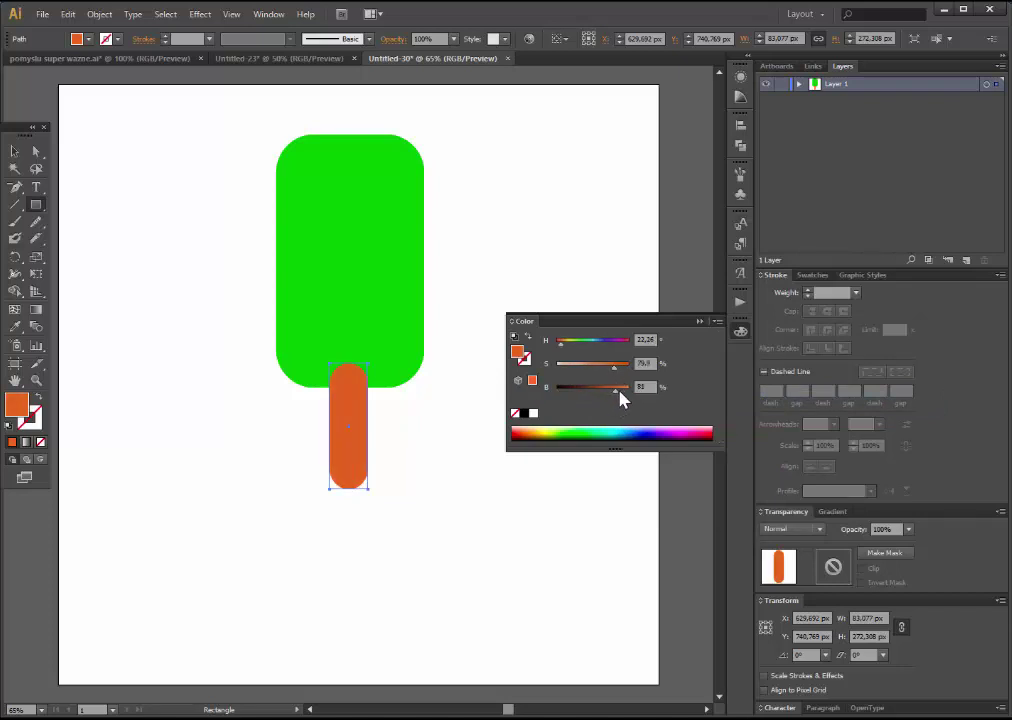
Send the stick behind the green shape, expand its appearance, and close the Color panel
click(14, 151)
right_click(363, 443)
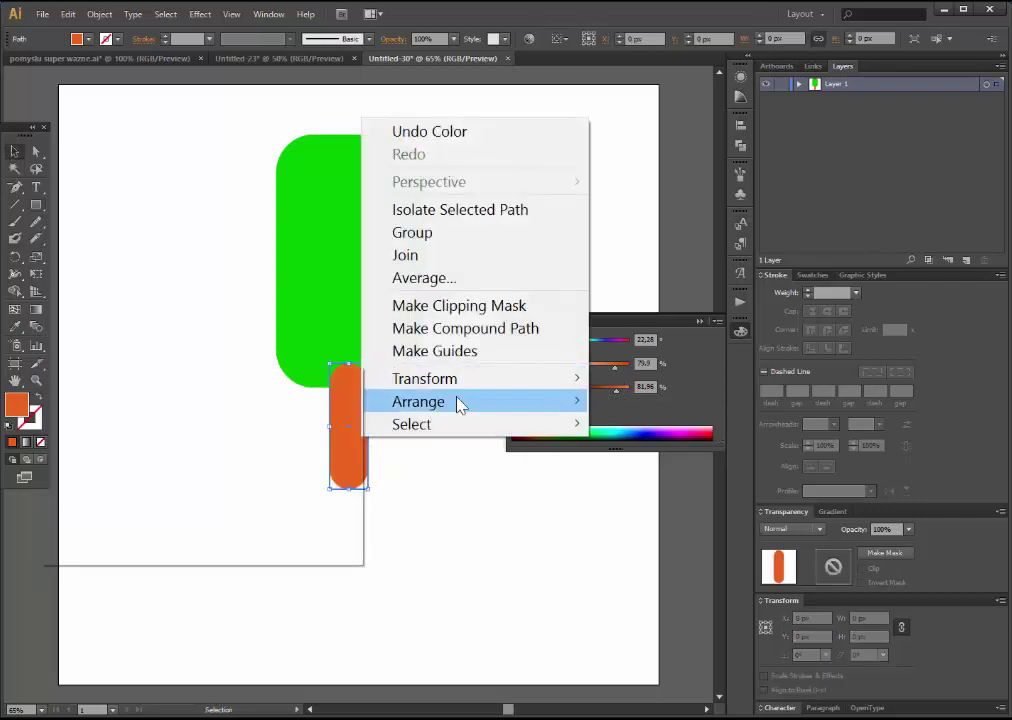
mouse_move(418, 401)
click(236, 469)
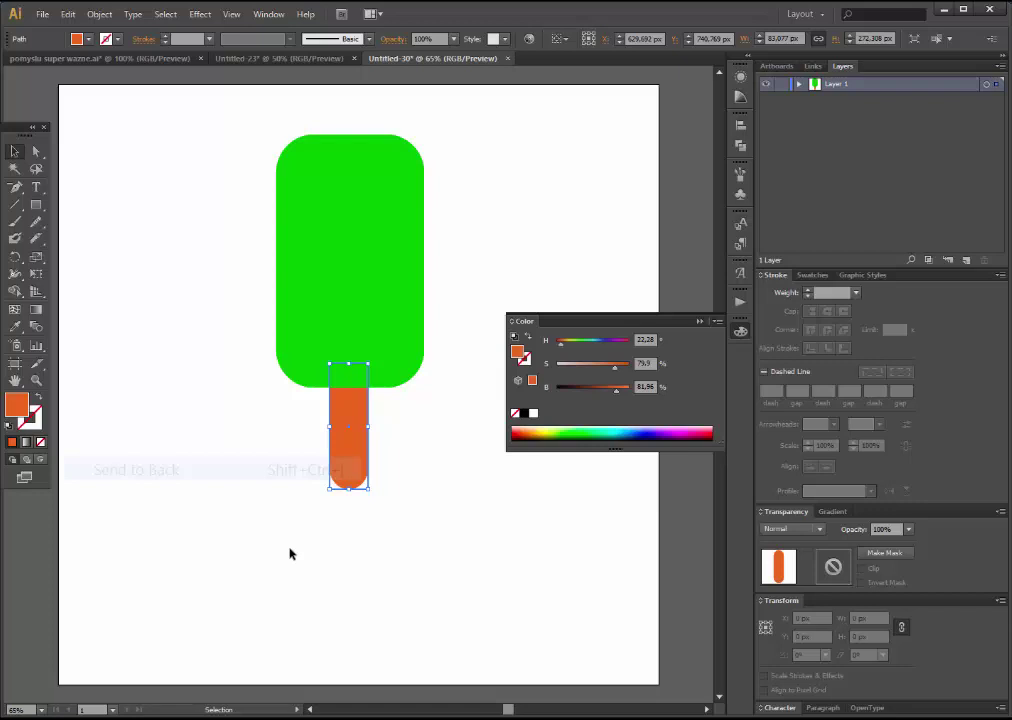
click(340, 470)
click(99, 14)
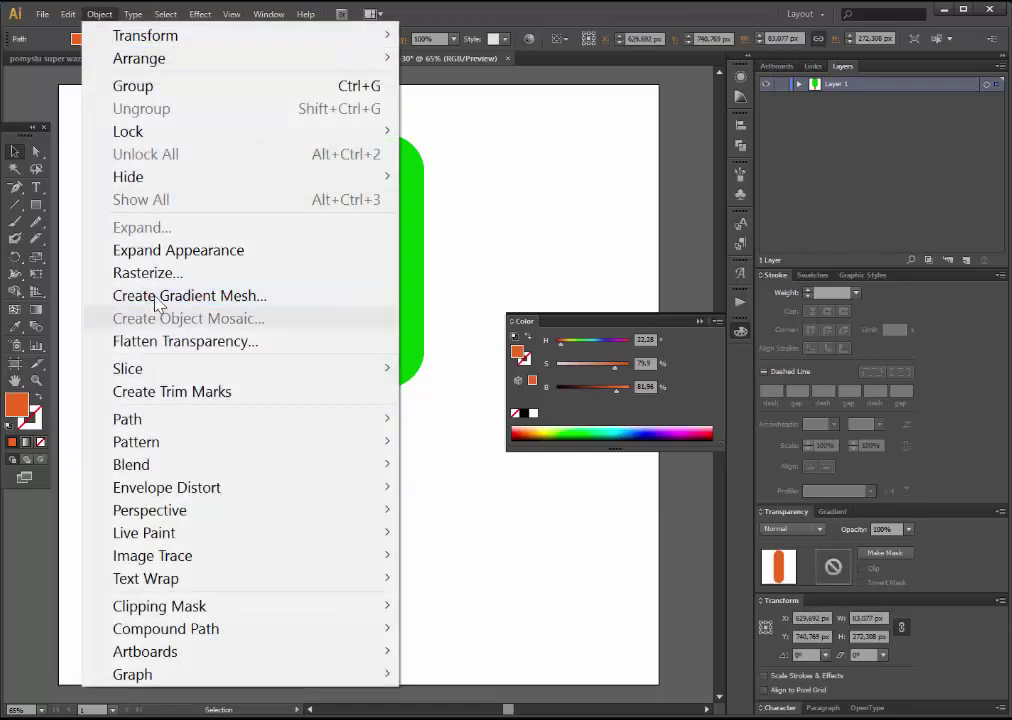
click(170, 250)
click(447, 556)
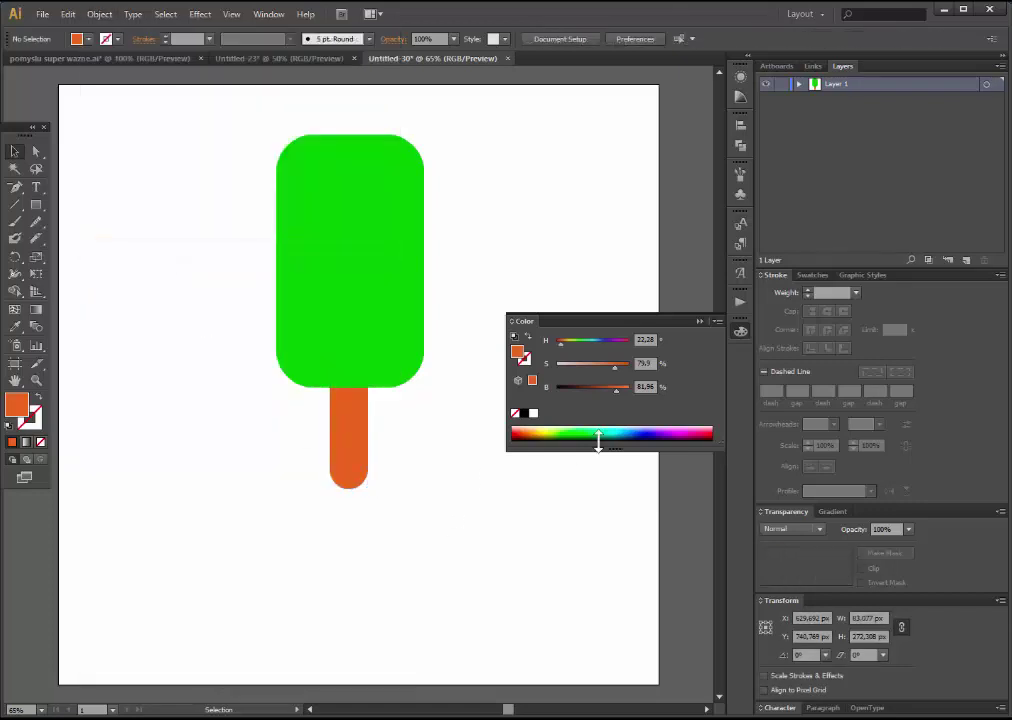
click(704, 321)
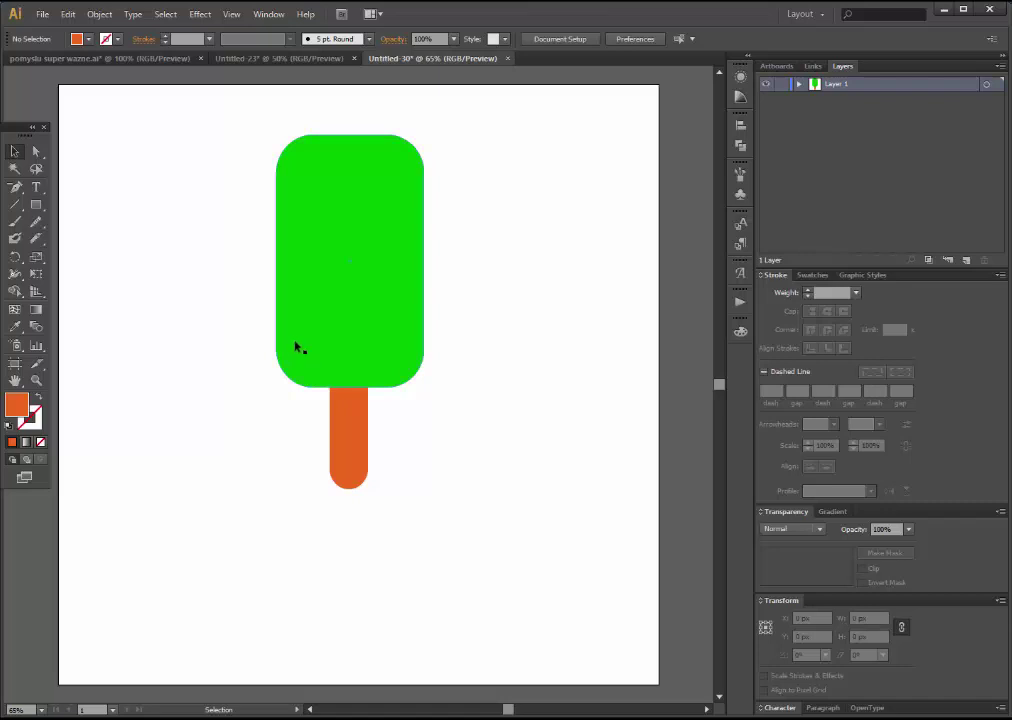
Apply 3D Extrude & Bevel to the green lolly top at Front position with 22° Y rotation
click(351, 306)
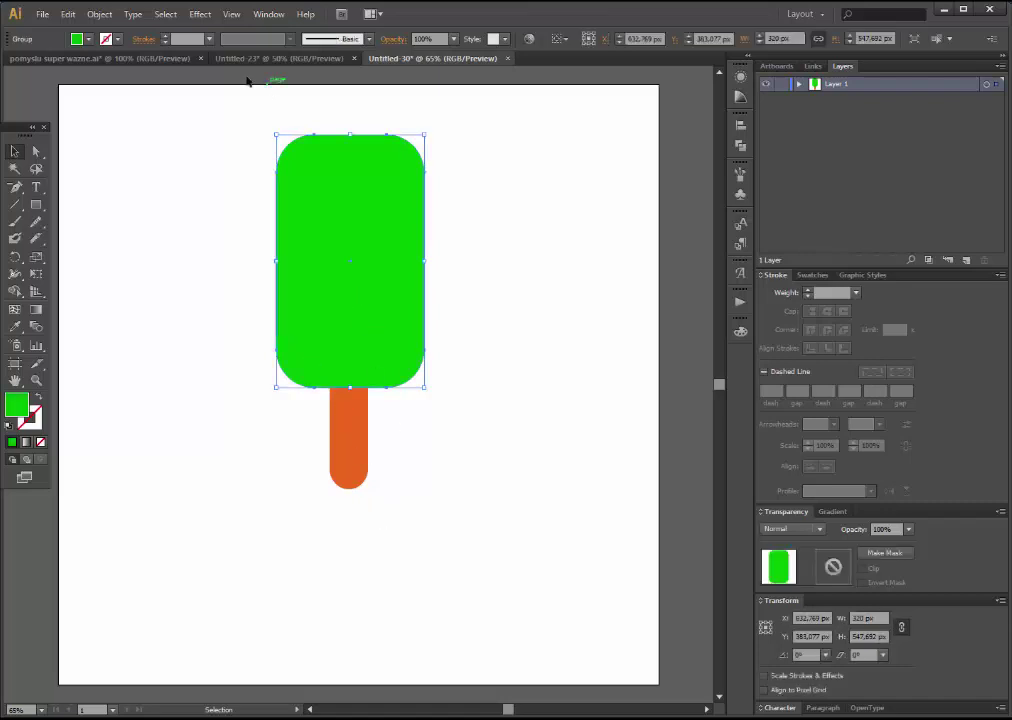
click(200, 14)
mouse_move(325, 155)
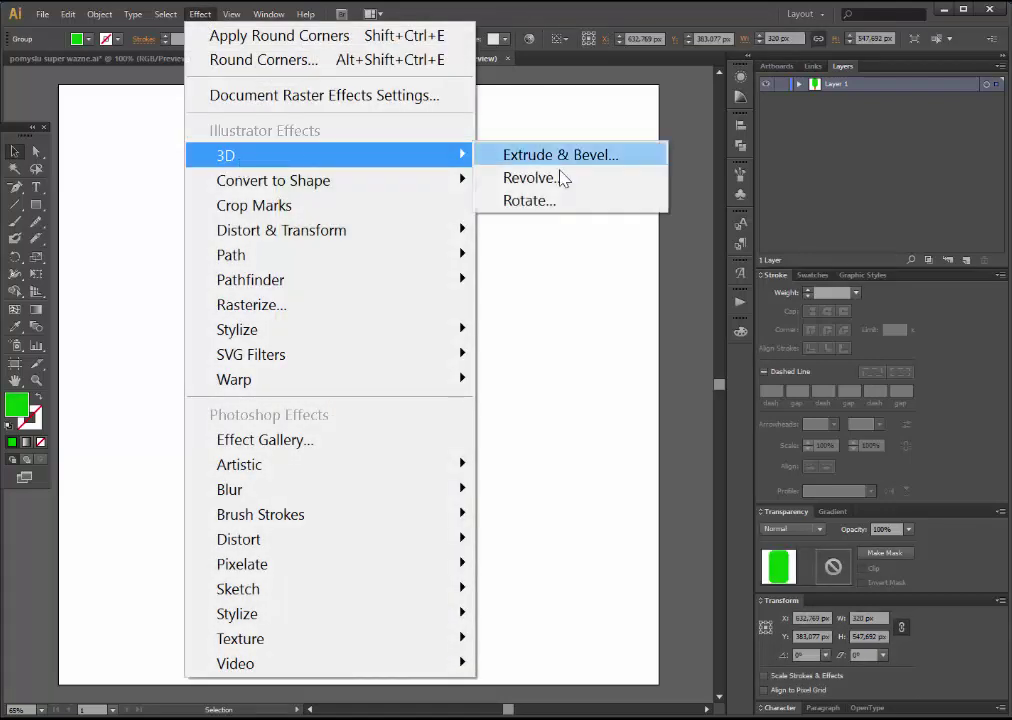
click(588, 156)
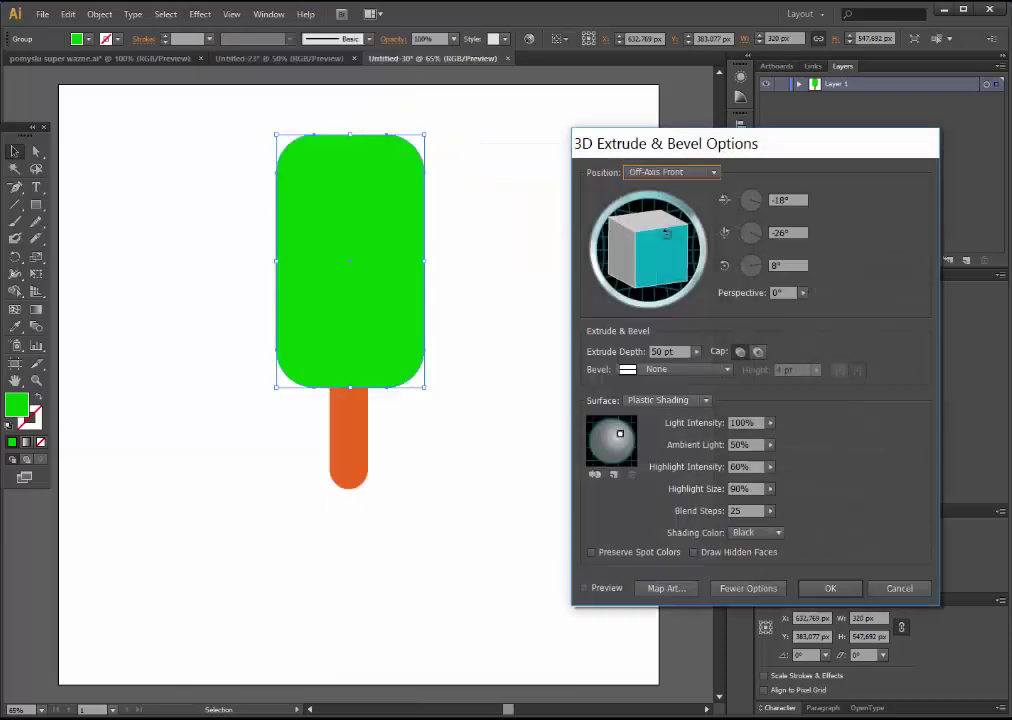
click(670, 174)
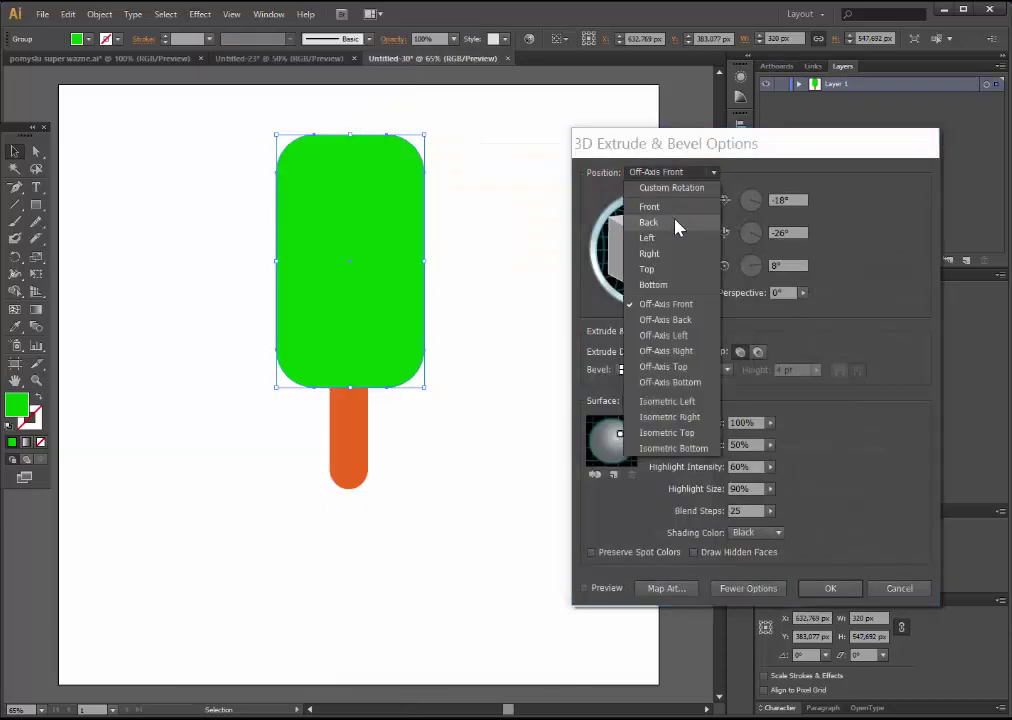
click(673, 208)
click(604, 590)
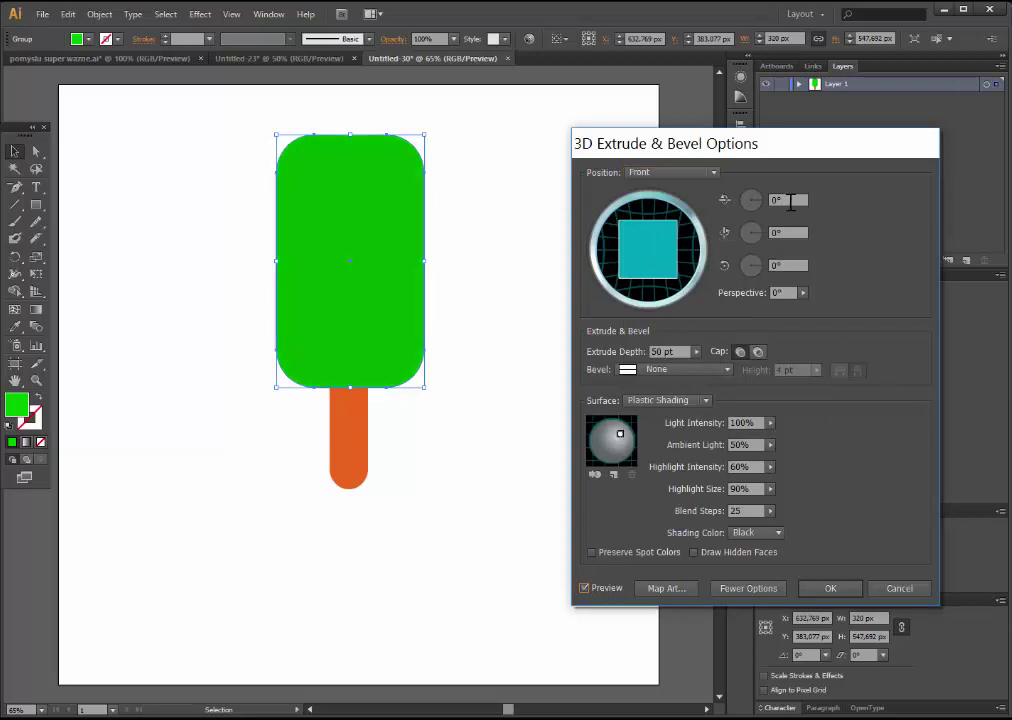
double_click(790, 232)
text(22)
key(Tab)
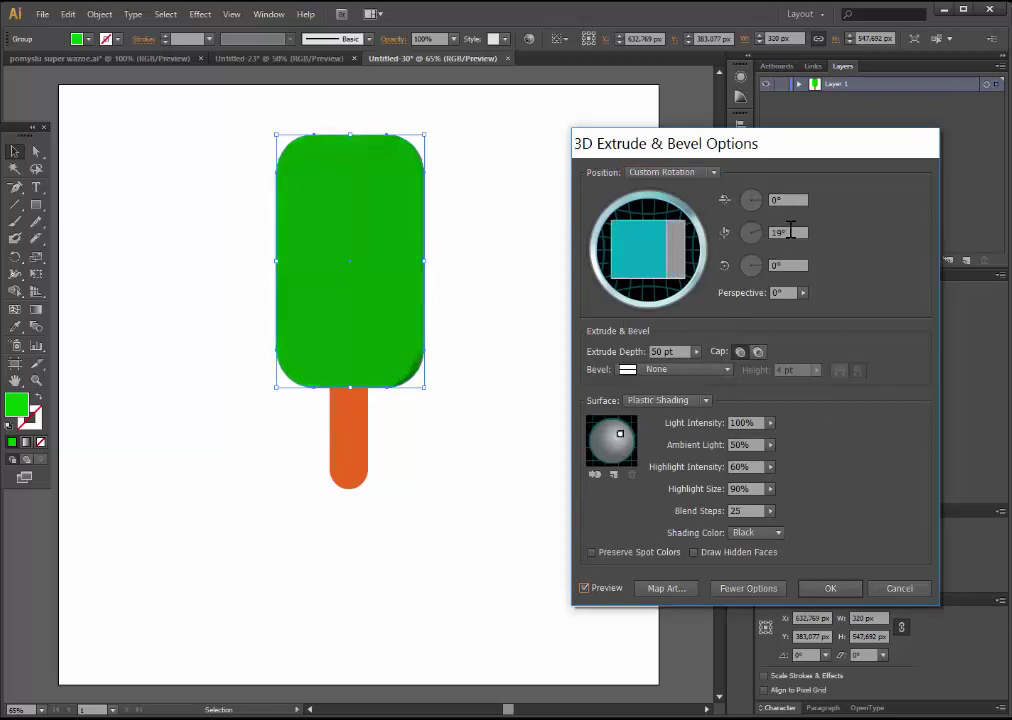
Set the extrusion depth to 216 pt and fine-tune the first rotation angle
double_click(662, 351)
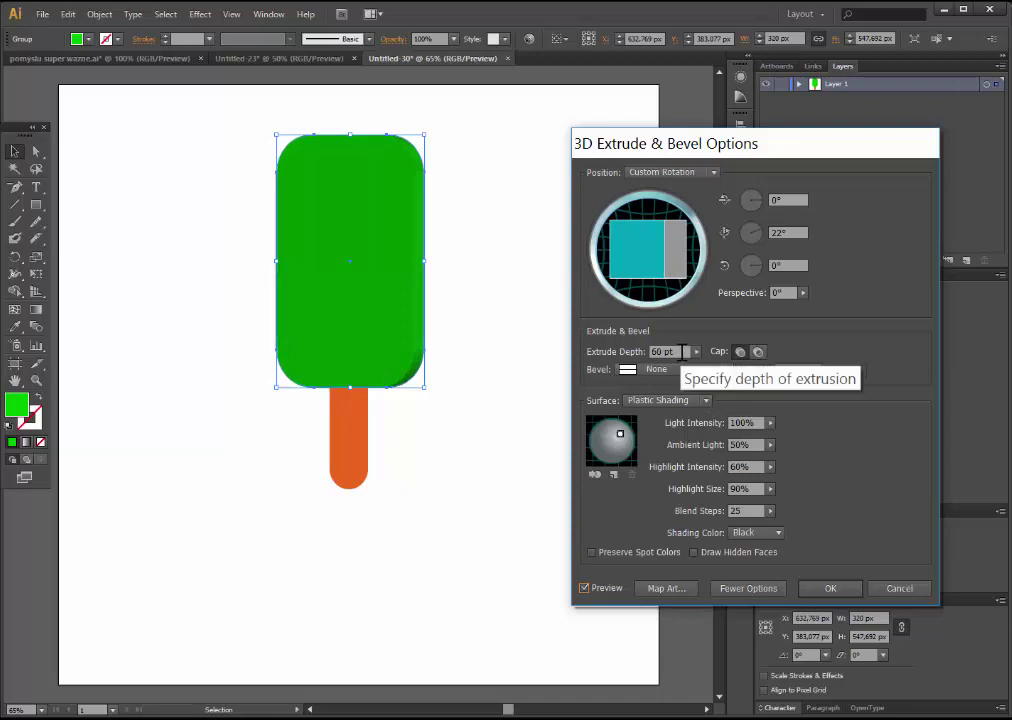
text(73)
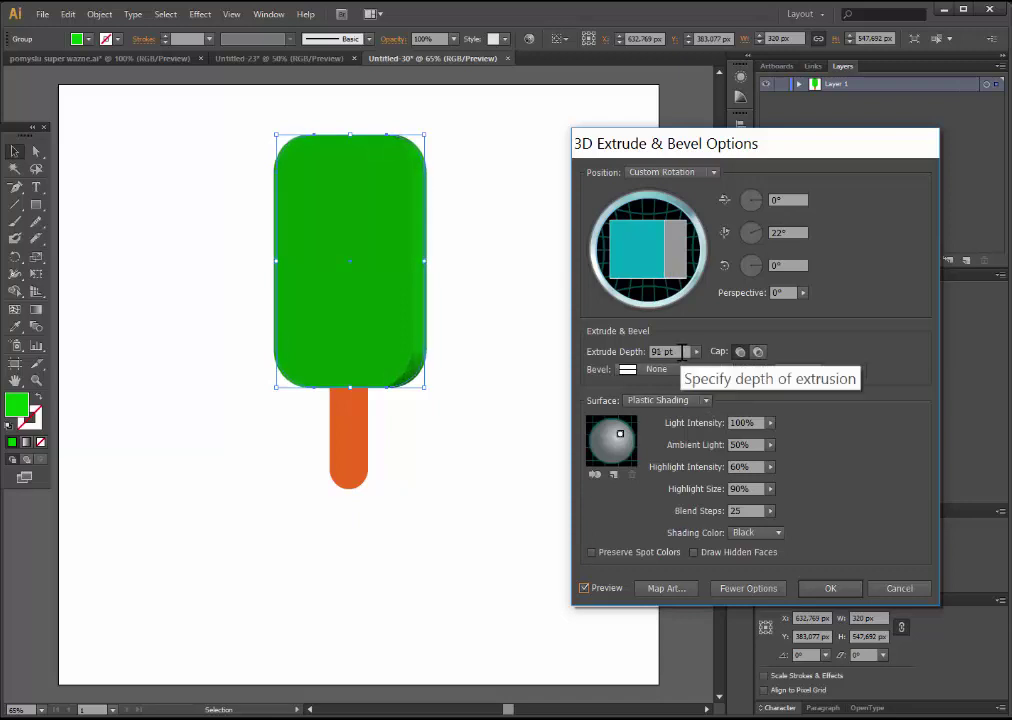
text(105)
text(123)
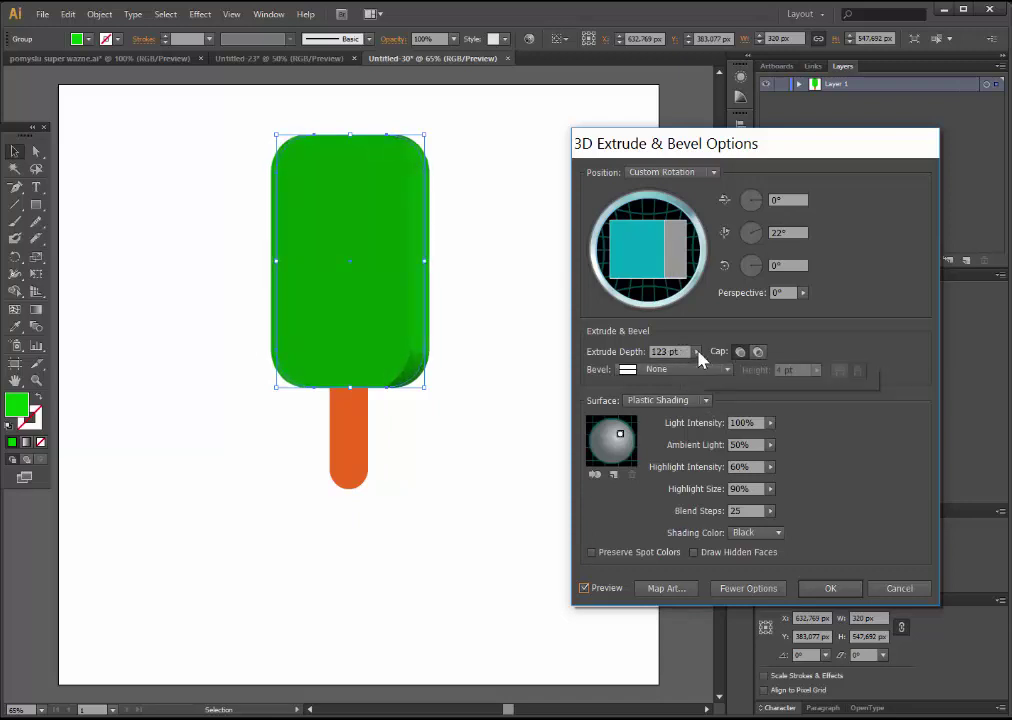
click(694, 352)
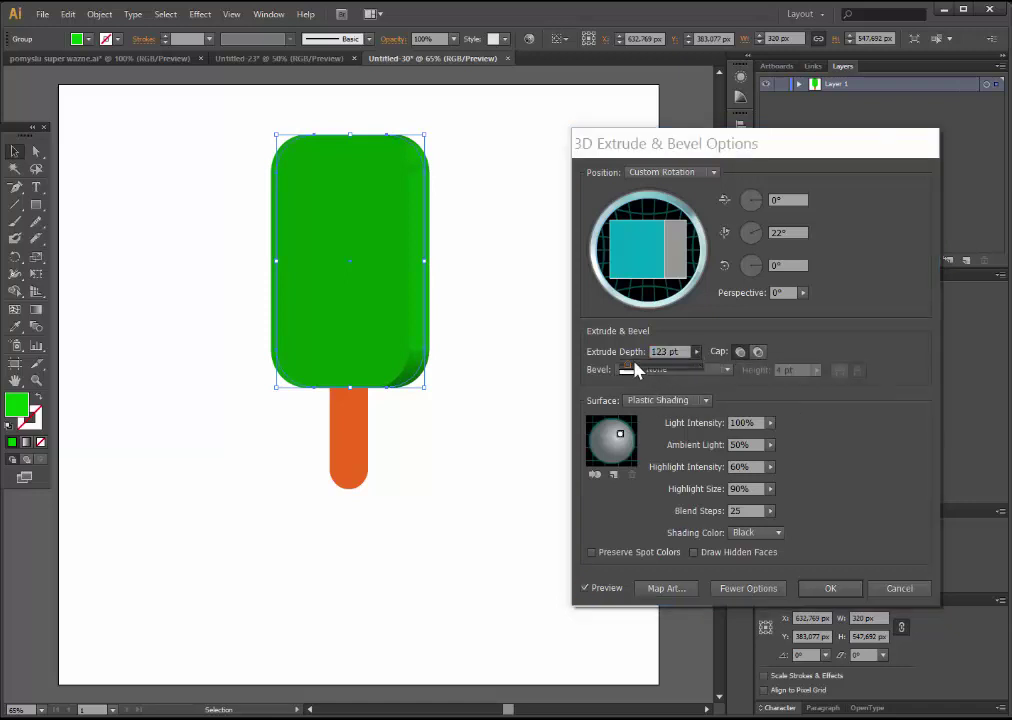
drag(632, 372, 636, 374)
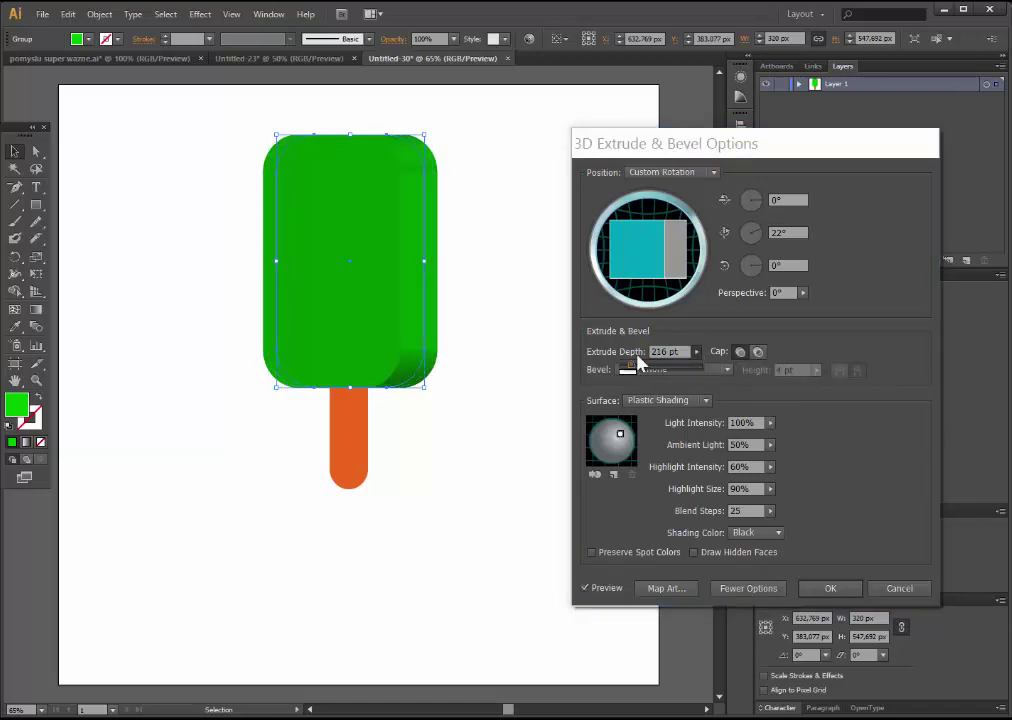
click(788, 200)
text(-6)
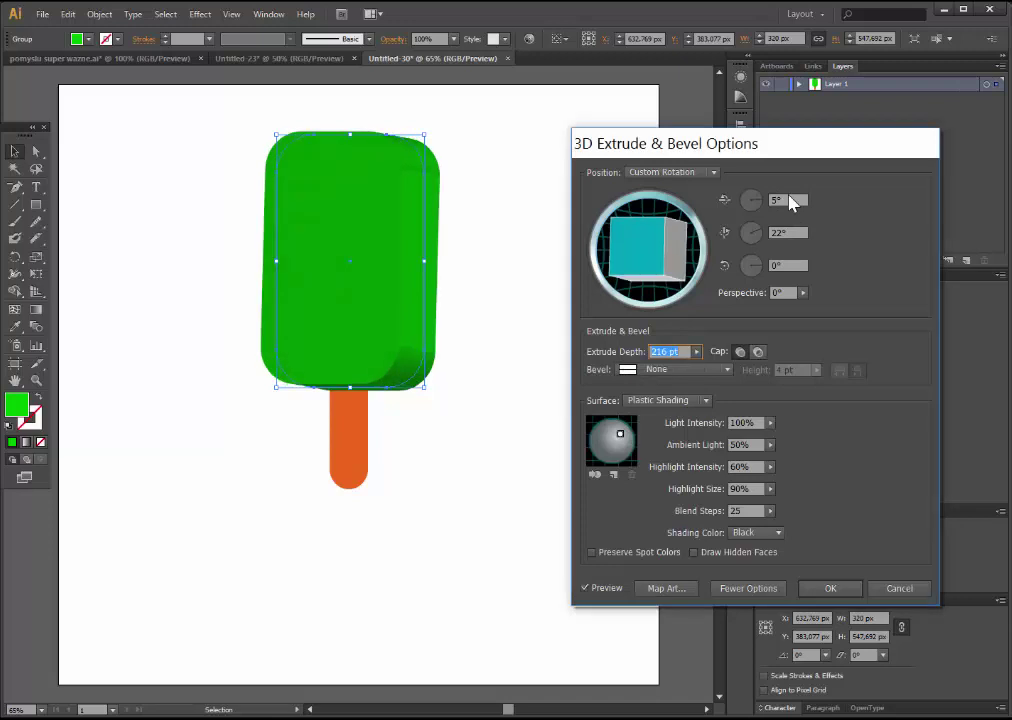
key(Up)
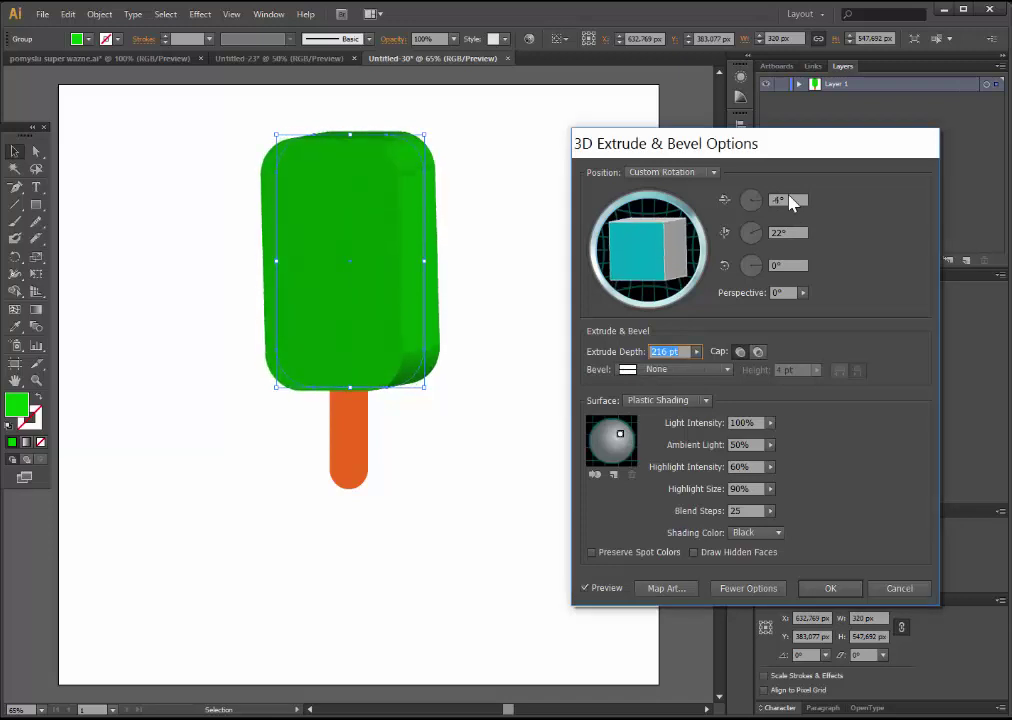
key(Up)
key(Up)
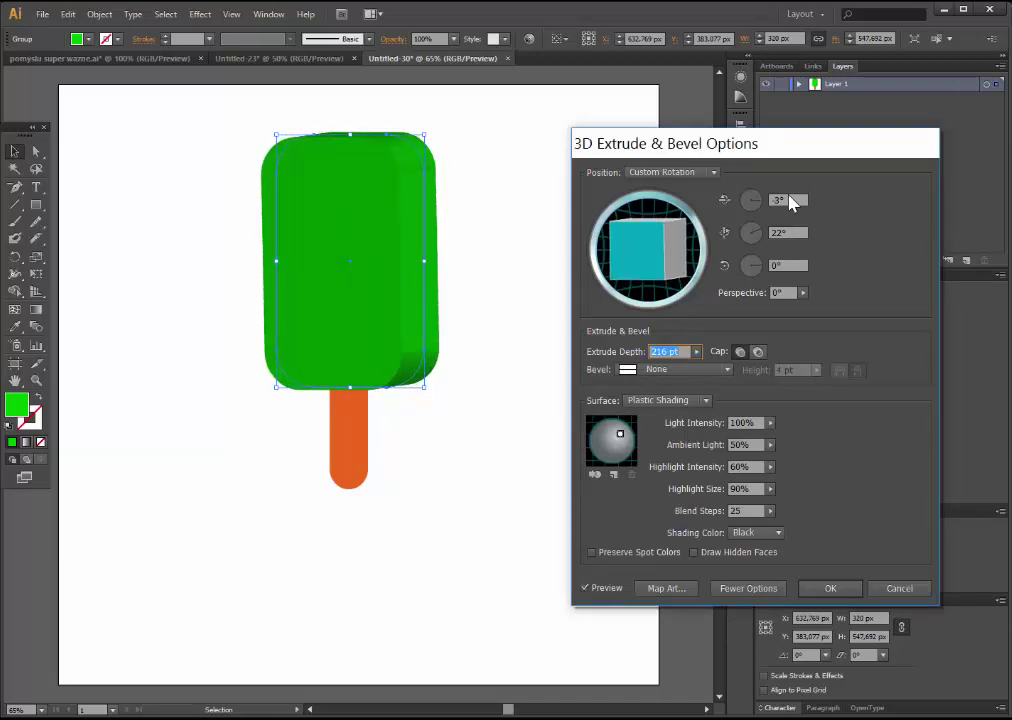
key(Up)
key(Up)
key(Up)
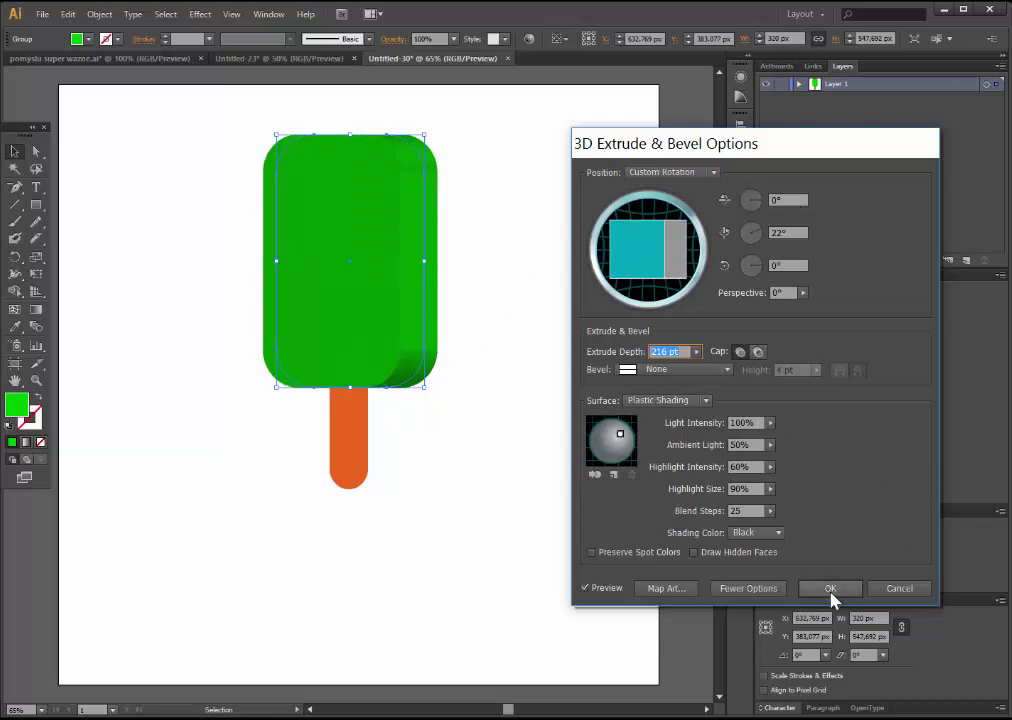
Confirm the 3D extrusion, expand it into flat pieces, and select the front-face group in Layer 1
click(830, 590)
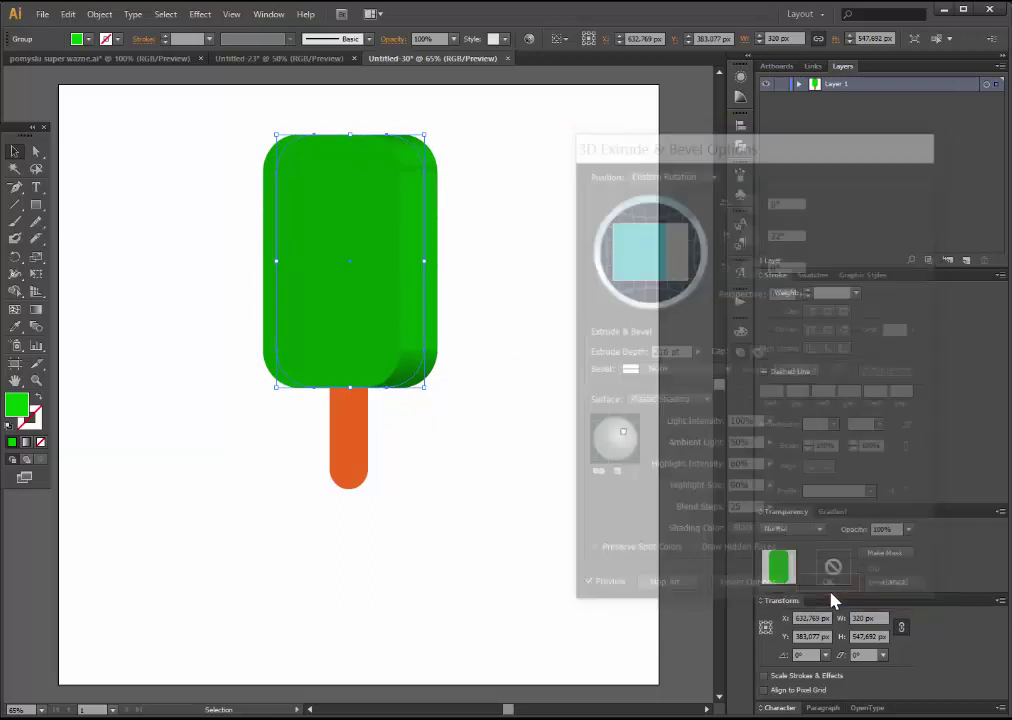
click(99, 14)
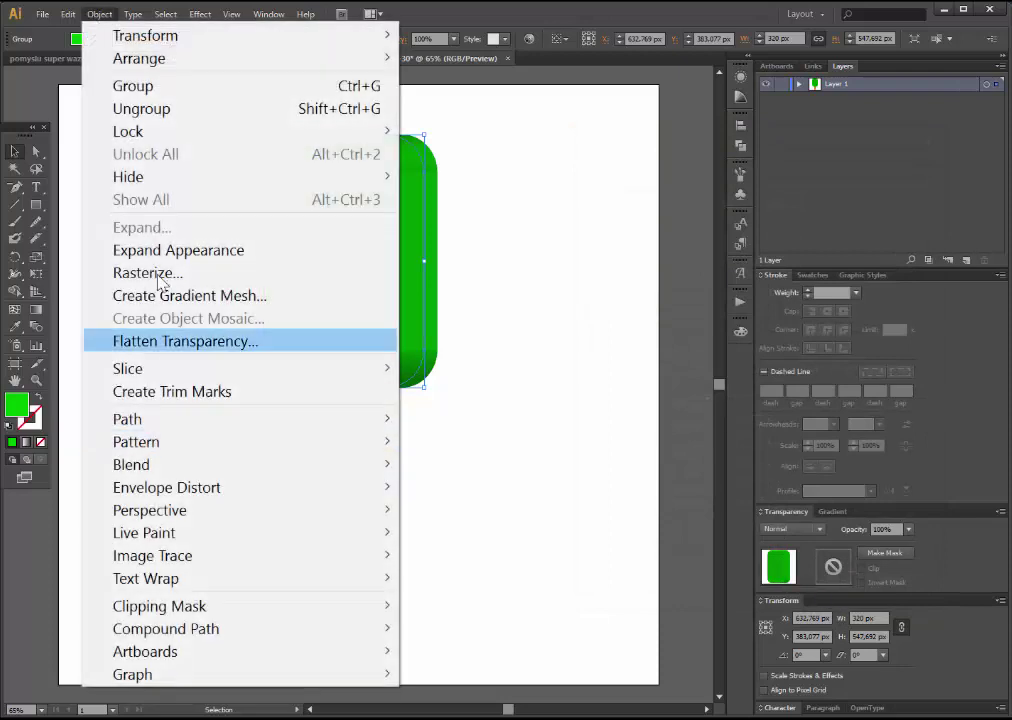
click(178, 249)
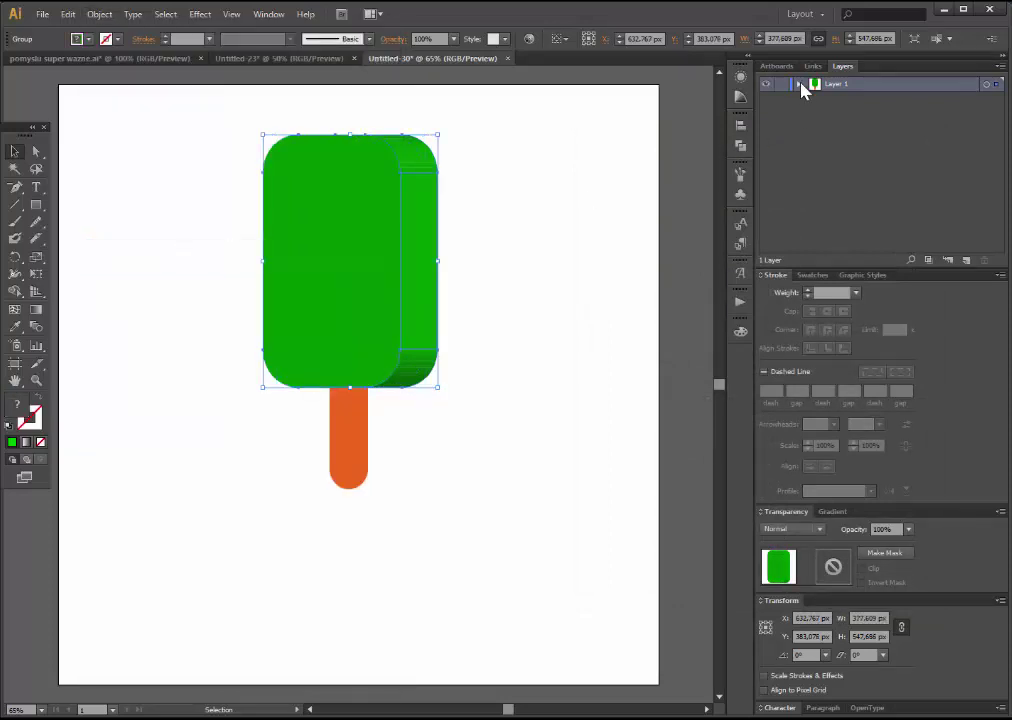
click(799, 84)
right_click(375, 266)
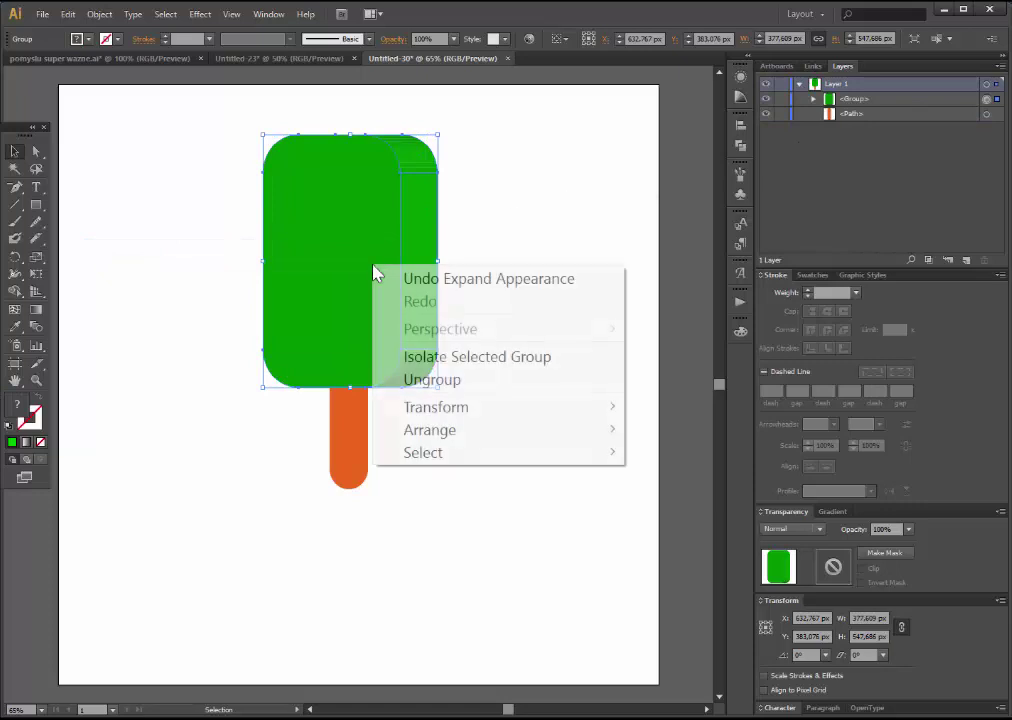
click(437, 378)
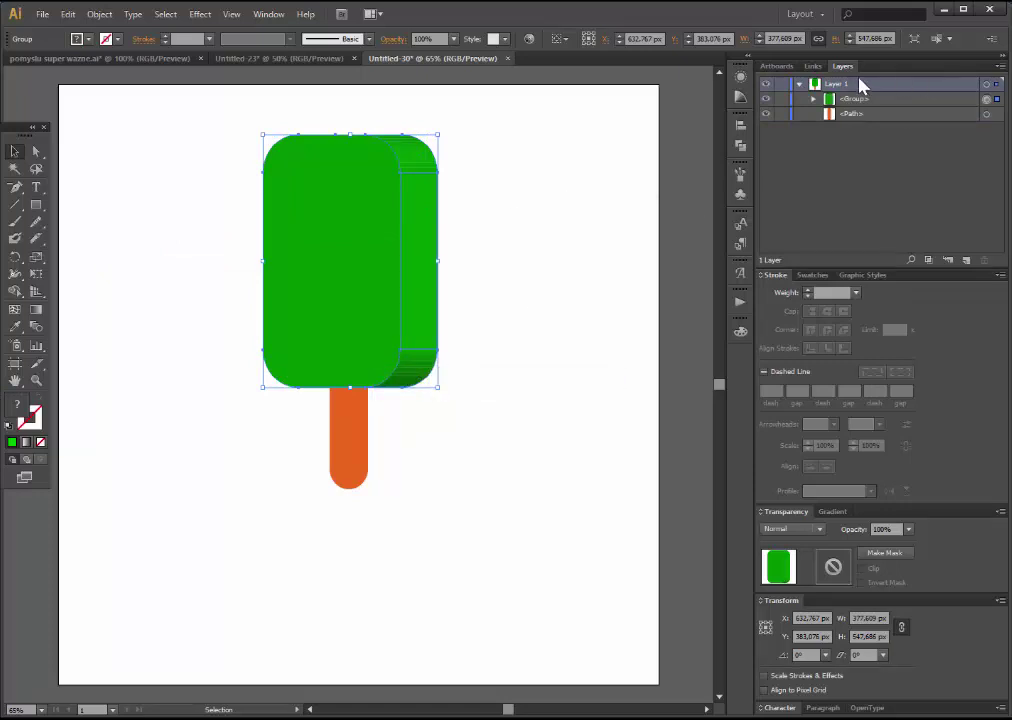
click(814, 99)
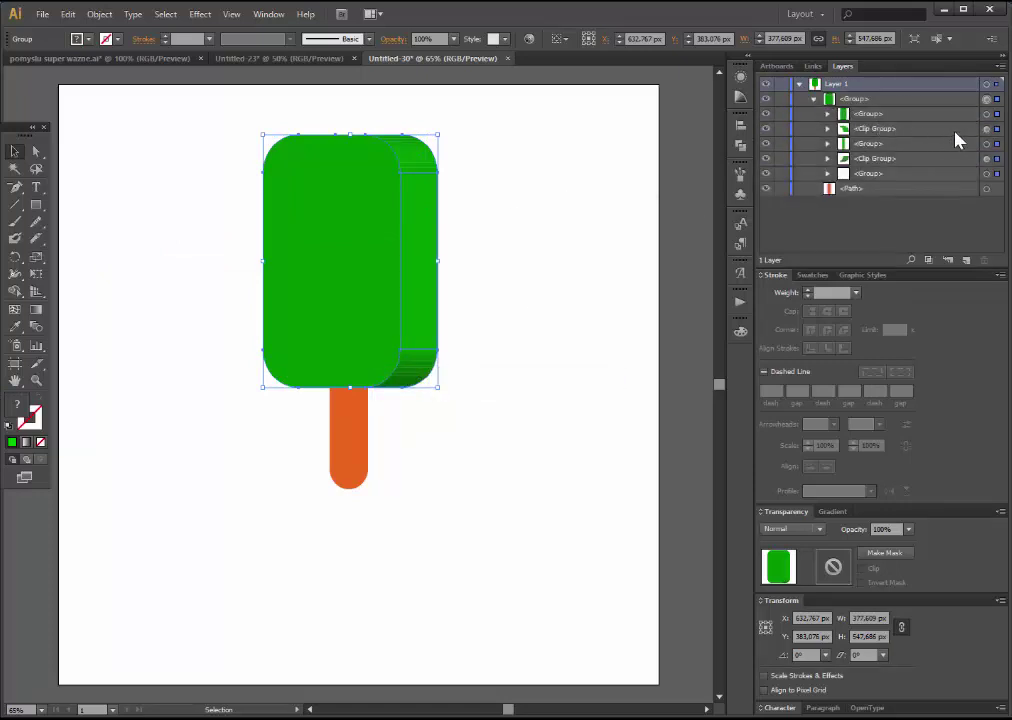
click(987, 114)
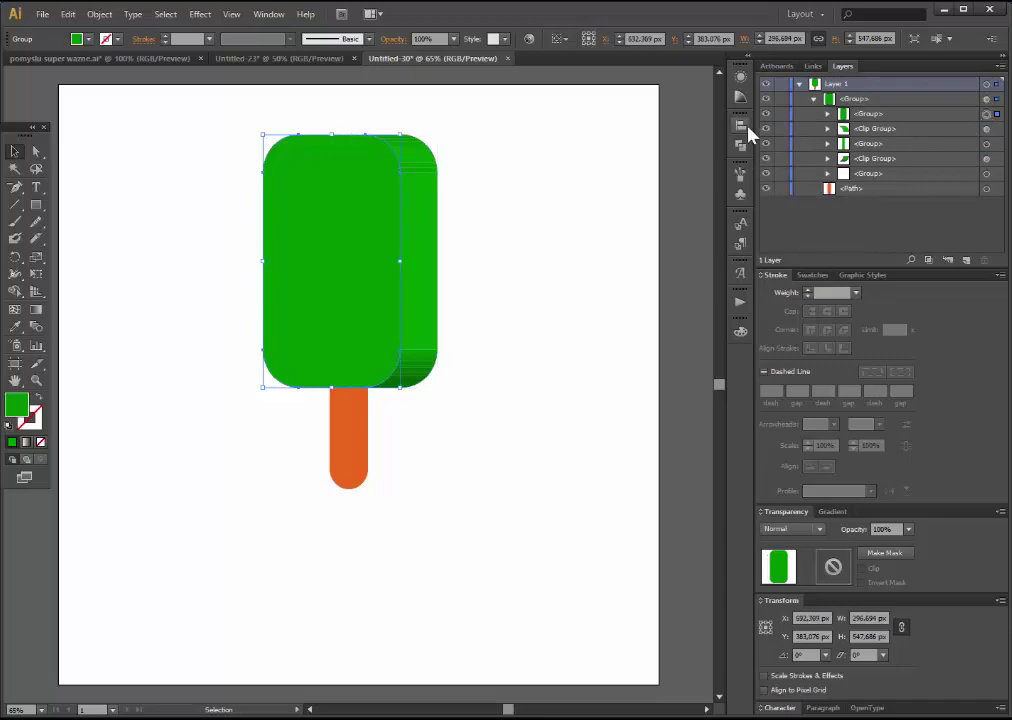
click(267, 14)
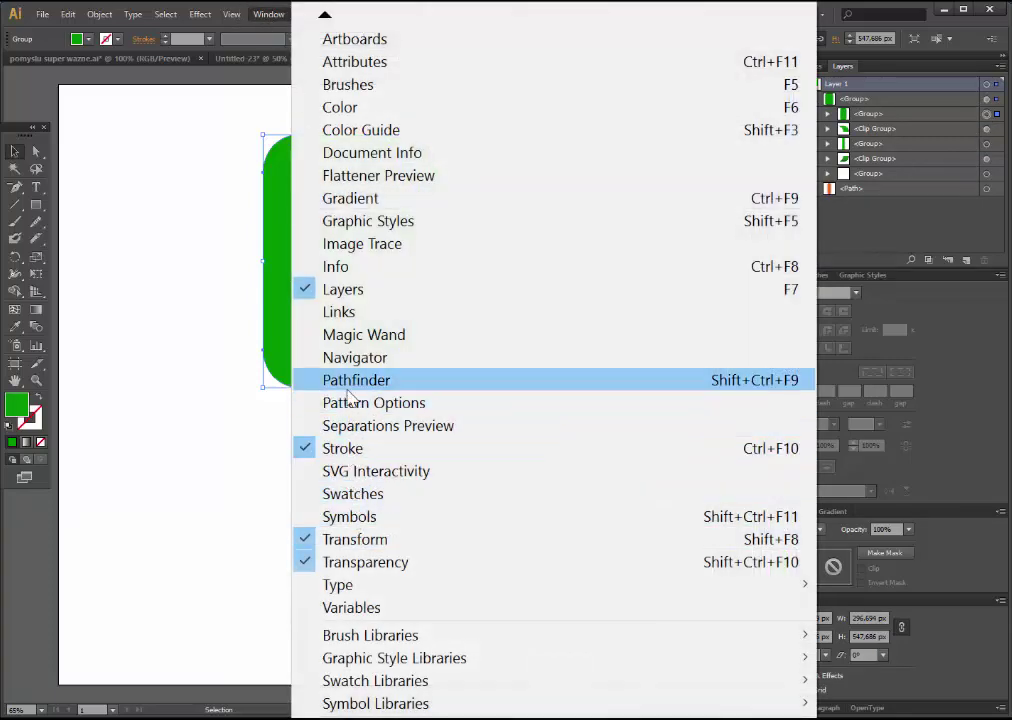
Pathfinder-unite the front-face pieces, then the side-face pieces, into two single paths
click(361, 381)
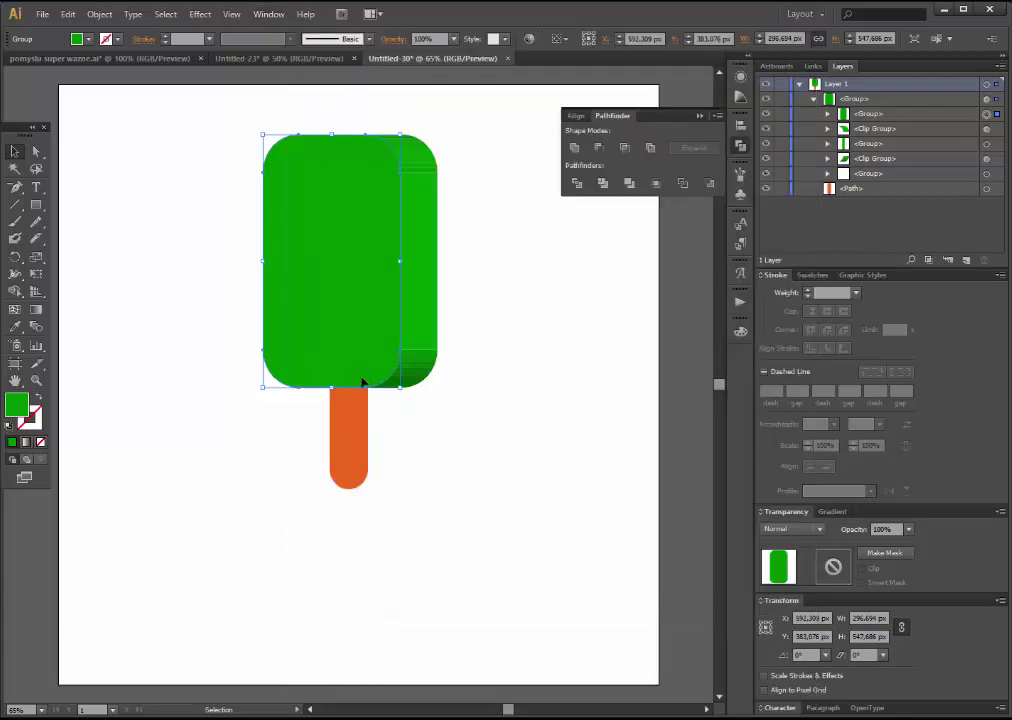
click(576, 150)
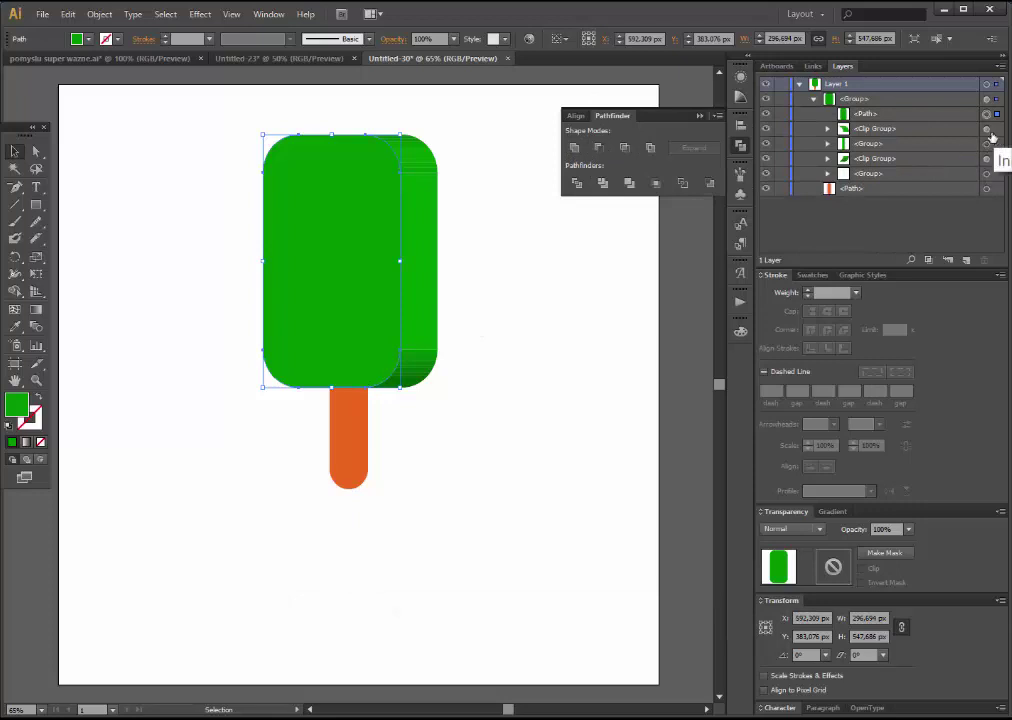
click(988, 158)
shift+click(989, 160)
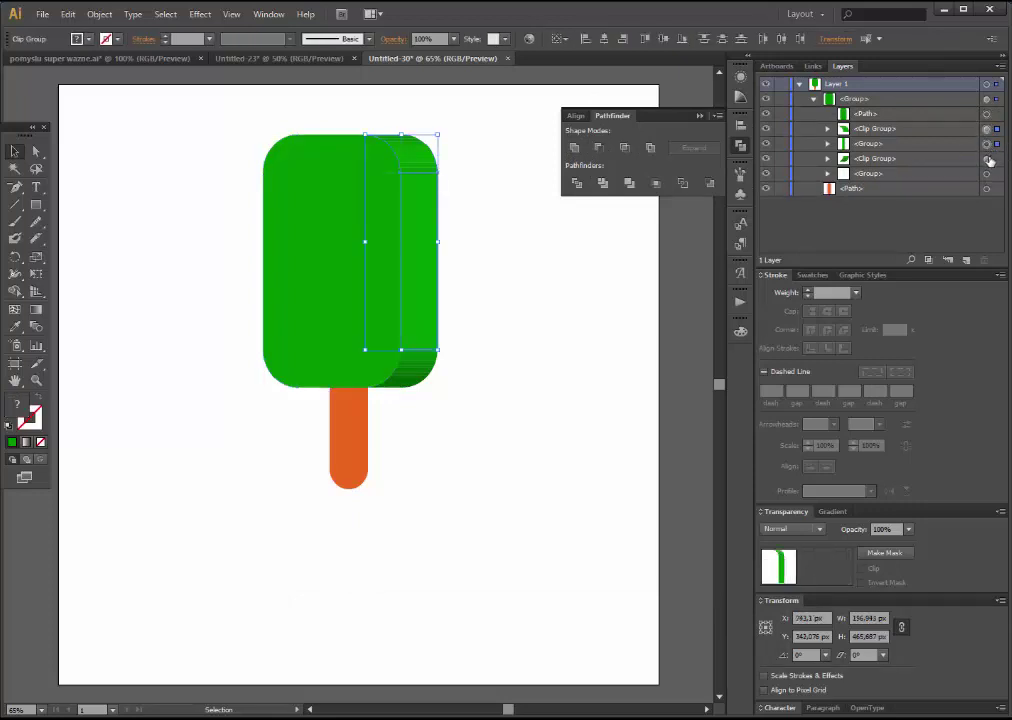
shift+click(987, 173)
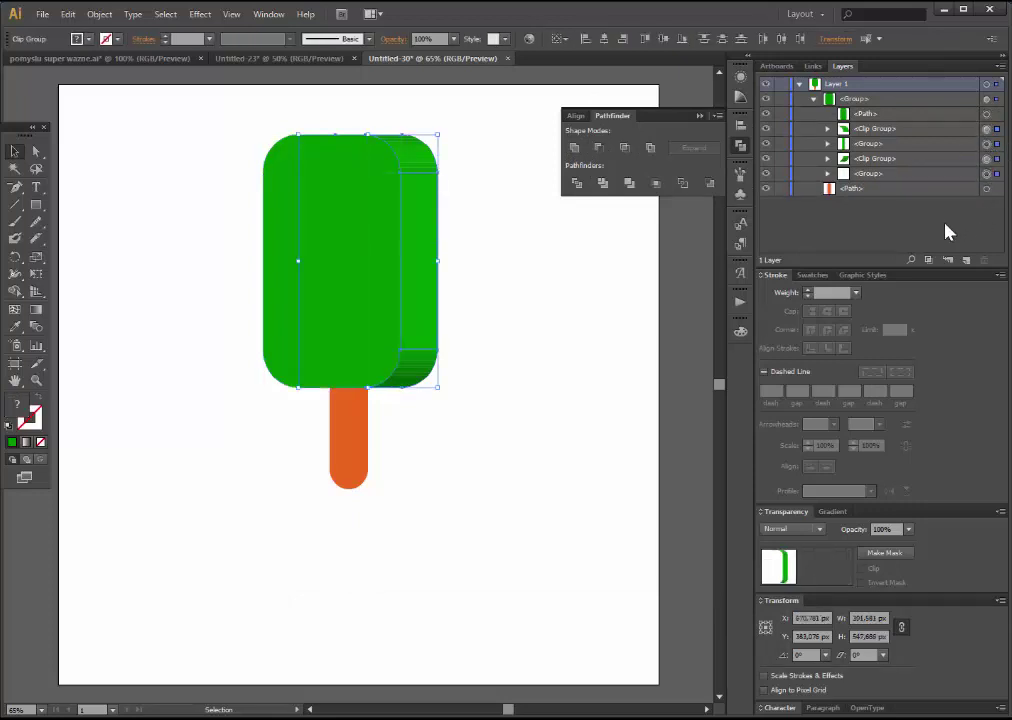
click(575, 150)
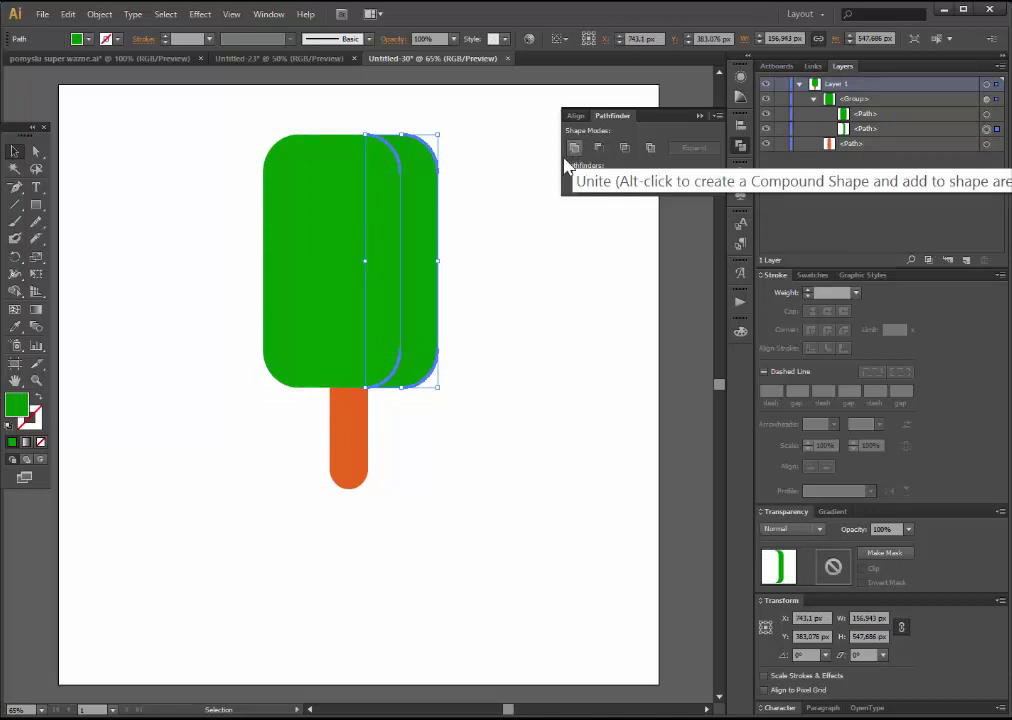
click(472, 238)
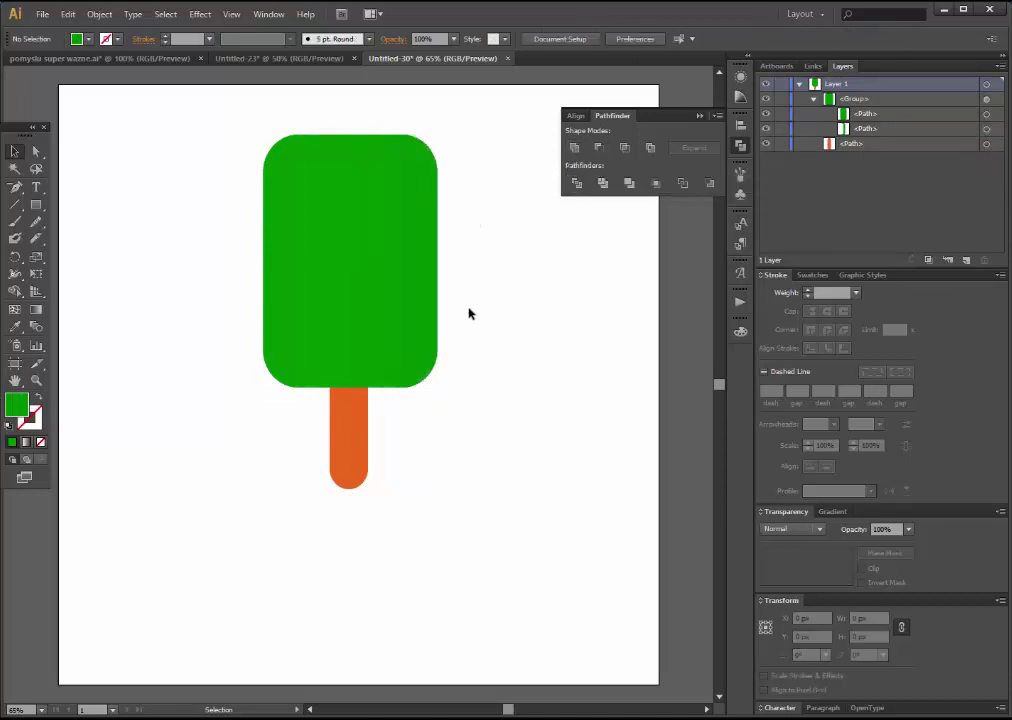
Give the stick a 3D Extrude & Bevel with a shallow 28 pt extrusion depth
click(985, 146)
click(200, 14)
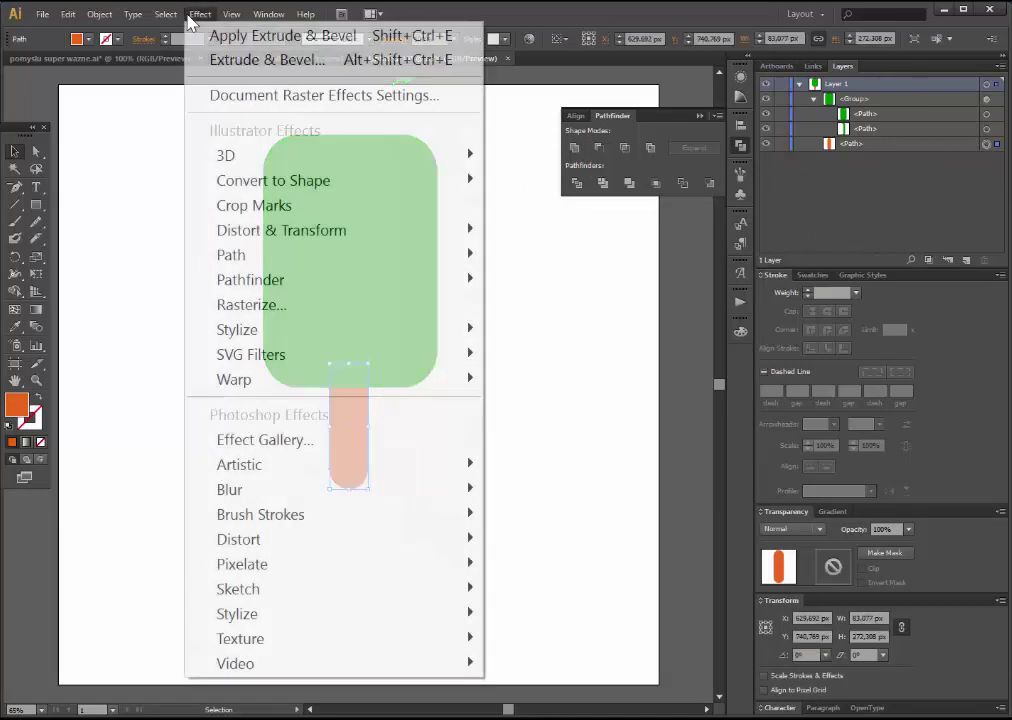
click(229, 62)
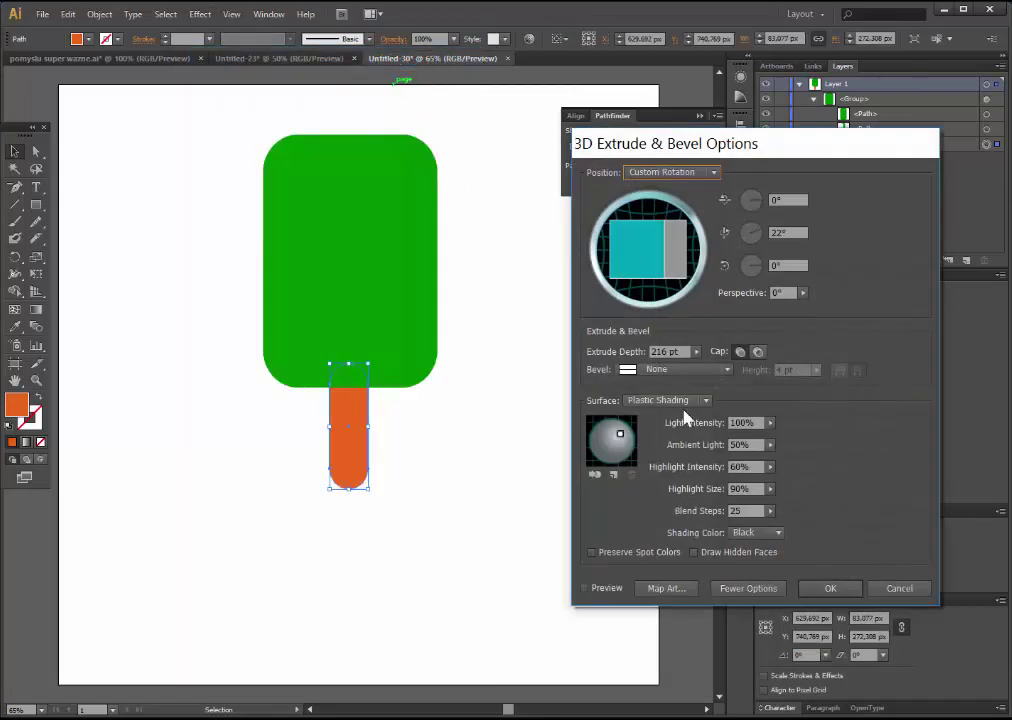
click(585, 588)
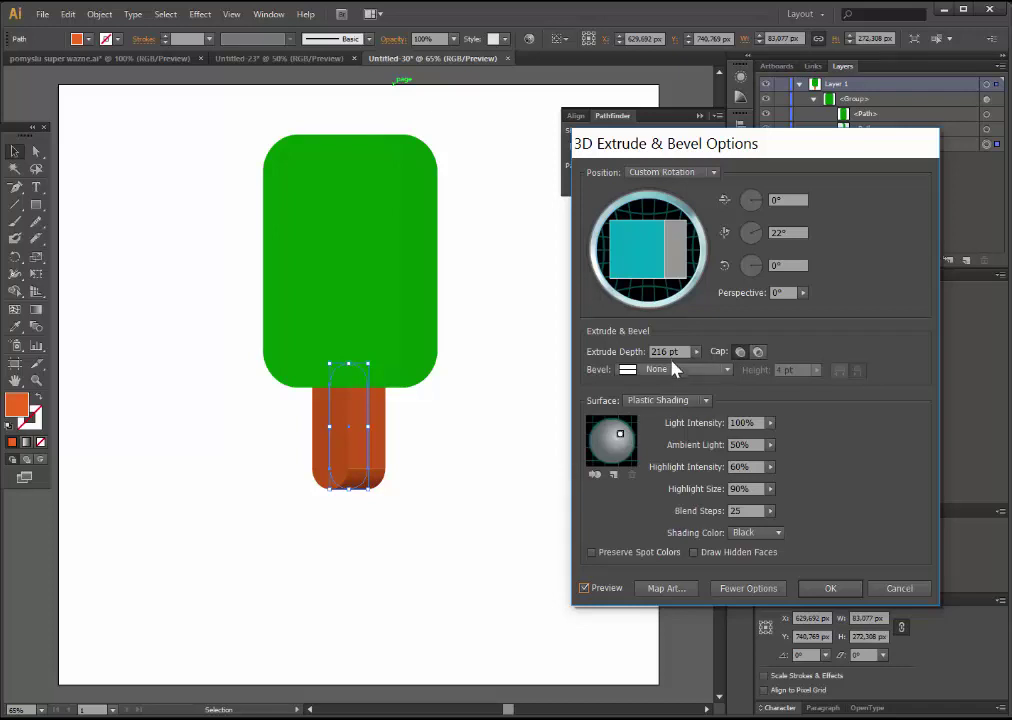
drag(696, 351, 623, 370)
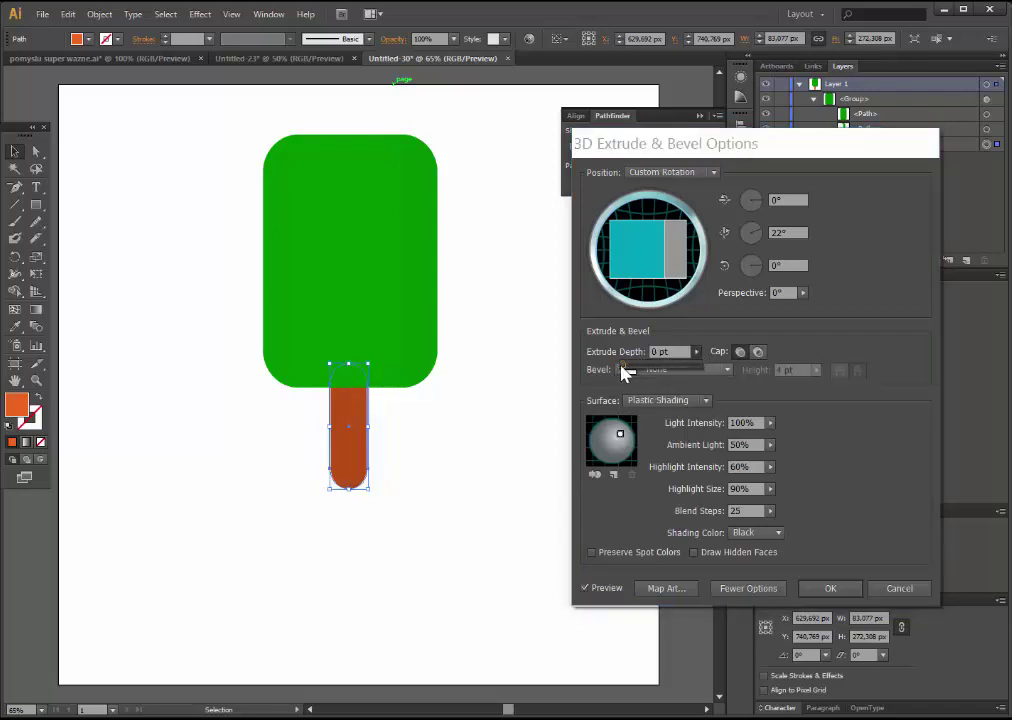
drag(638, 372, 640, 372)
click(822, 591)
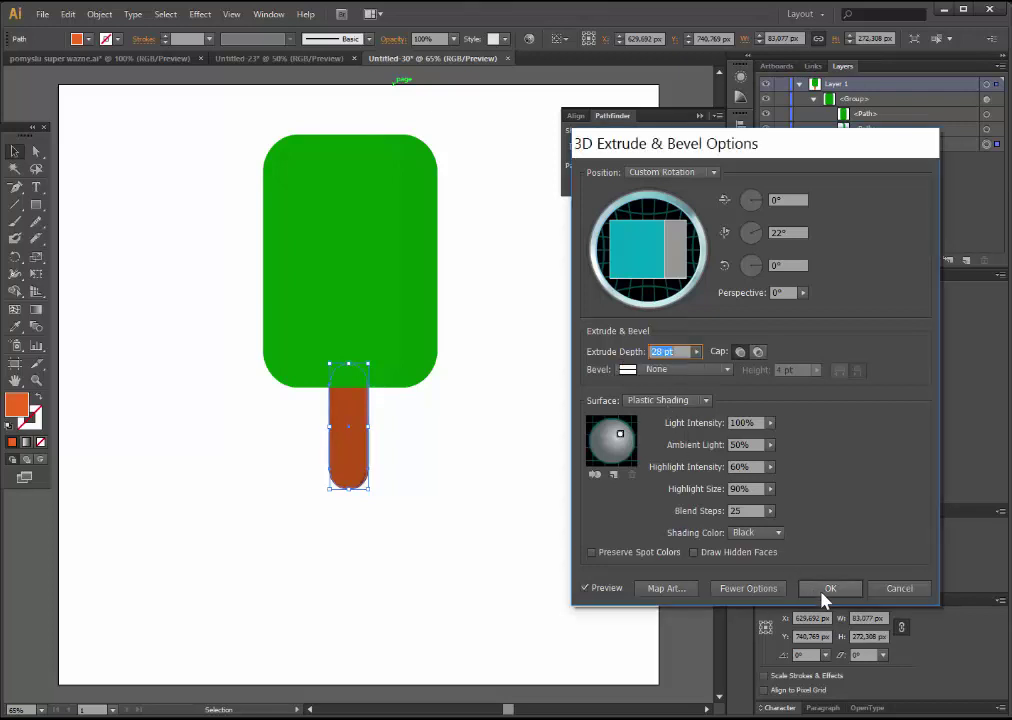
click(820, 590)
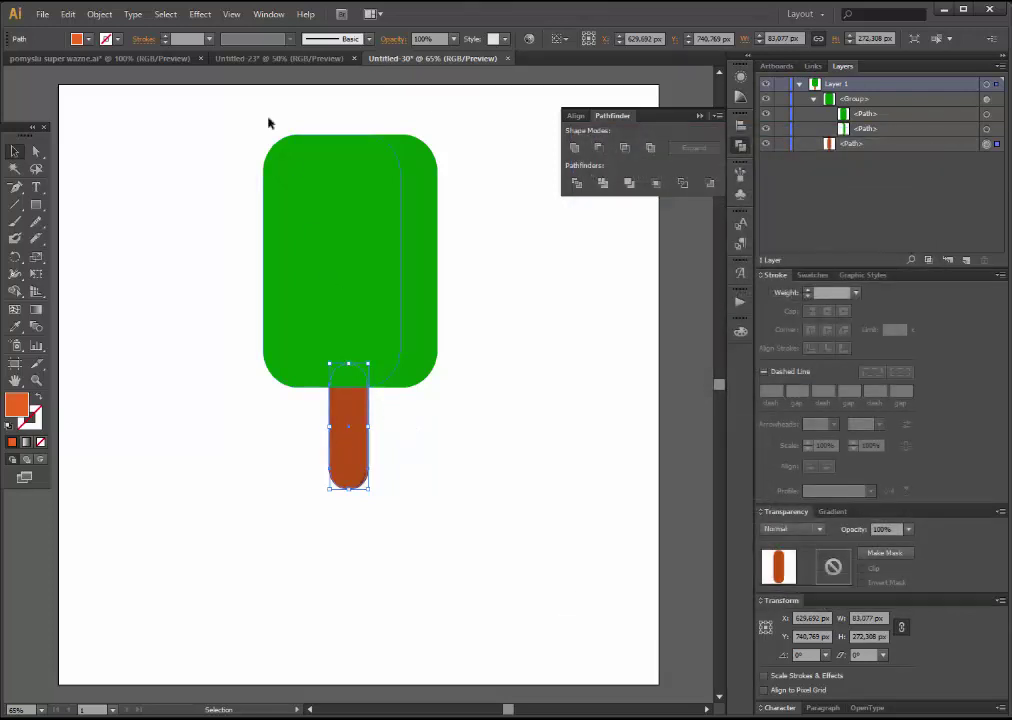
Expand the stick's 3D appearance and ungroup the resulting pieces
click(99, 14)
click(130, 248)
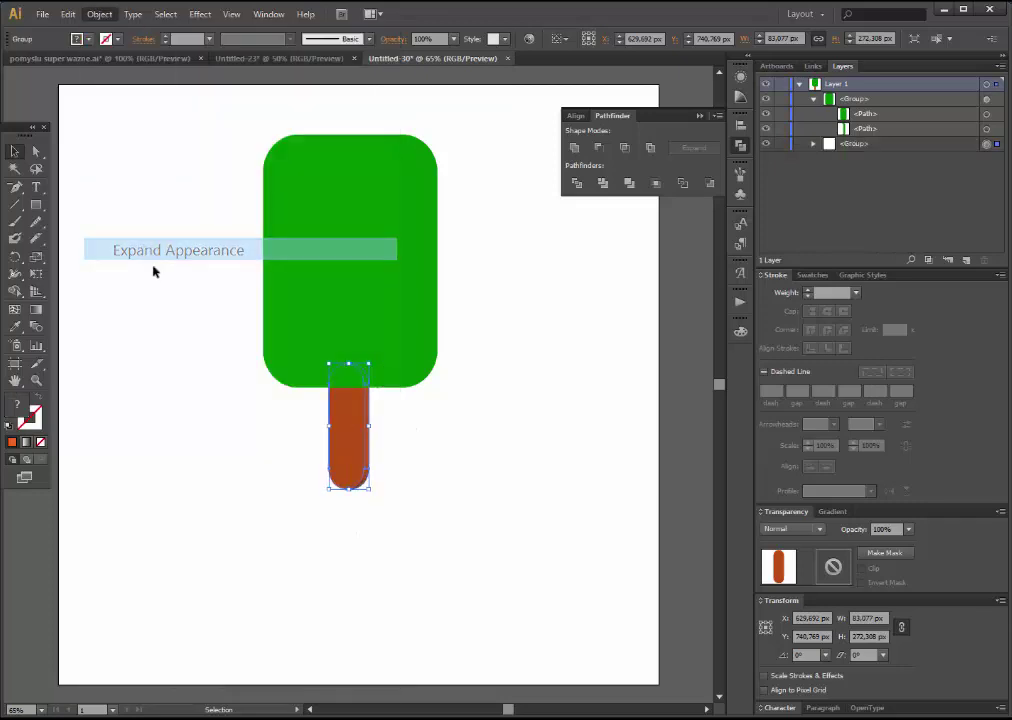
click(813, 145)
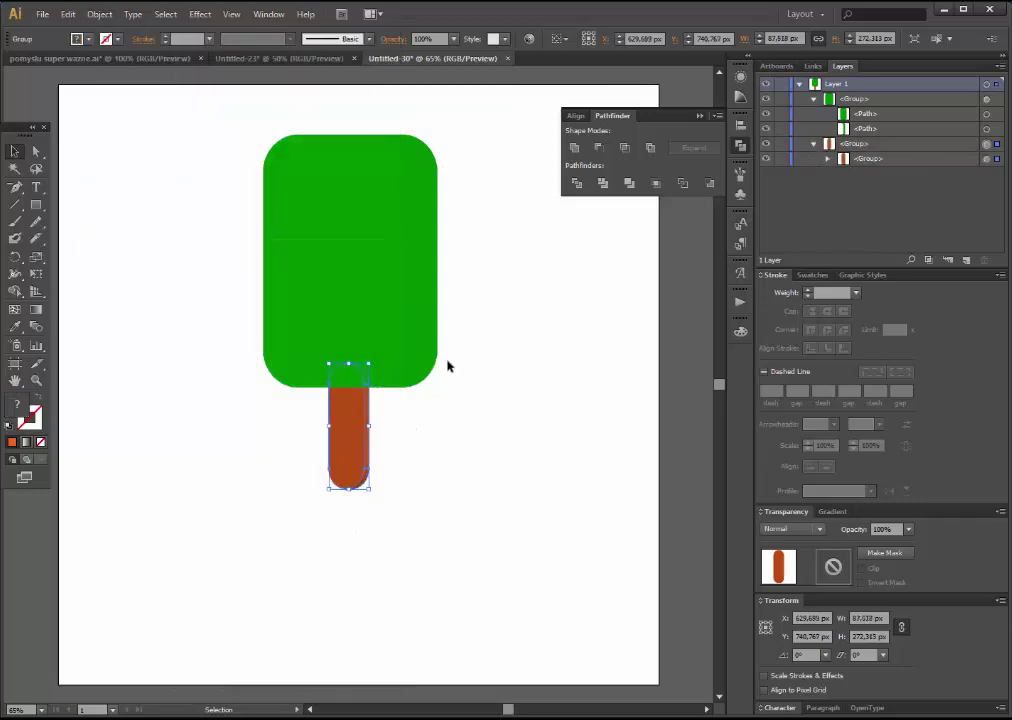
right_click(351, 444)
click(421, 555)
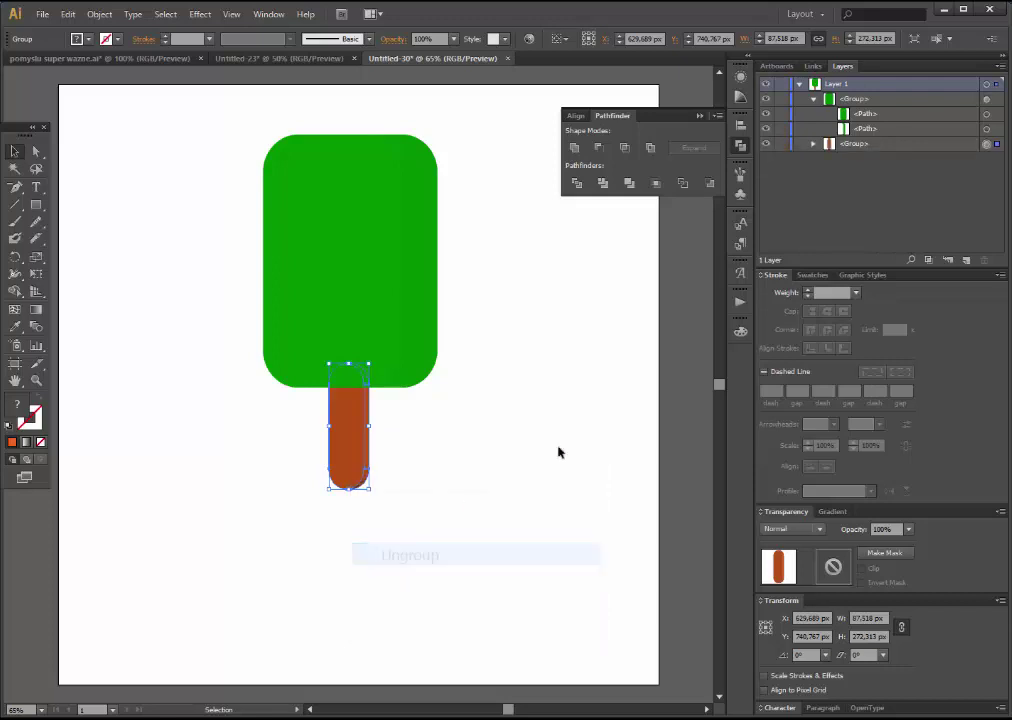
click(813, 144)
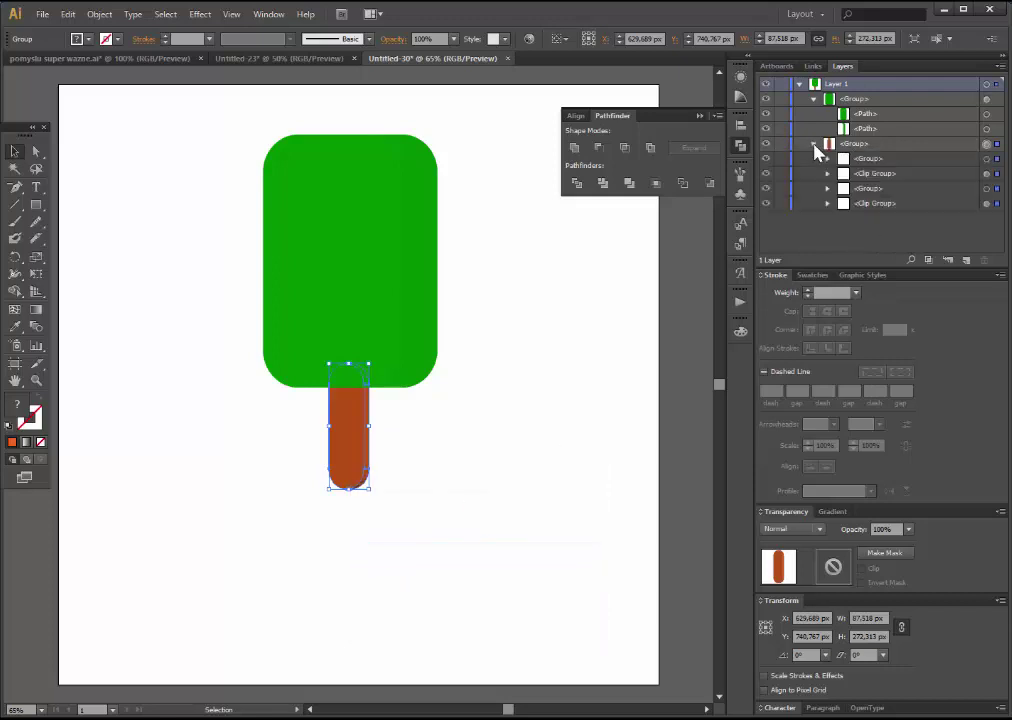
Unite the stick's front piece and its side pieces into two separate paths
click(986, 159)
click(573, 148)
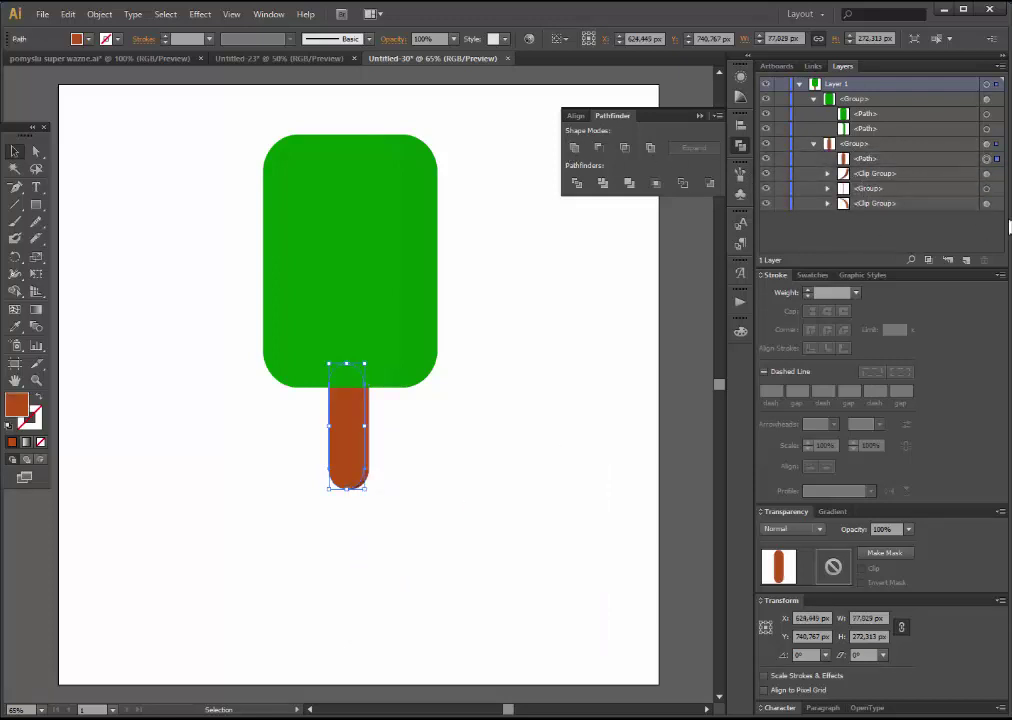
click(988, 174)
shift+click(986, 188)
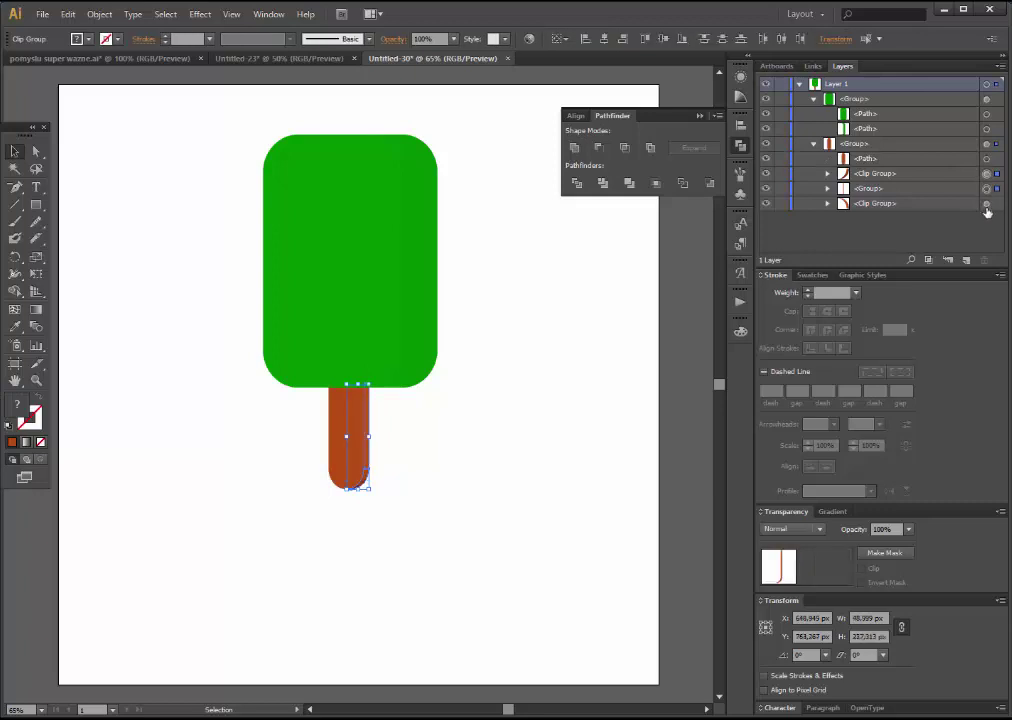
click(575, 148)
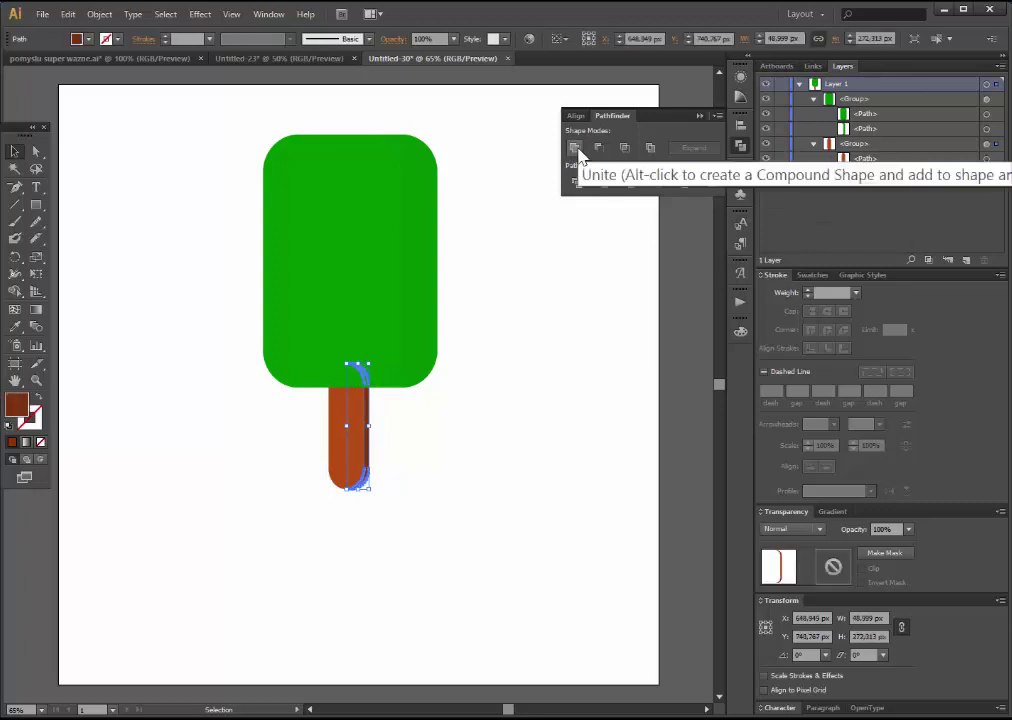
click(463, 598)
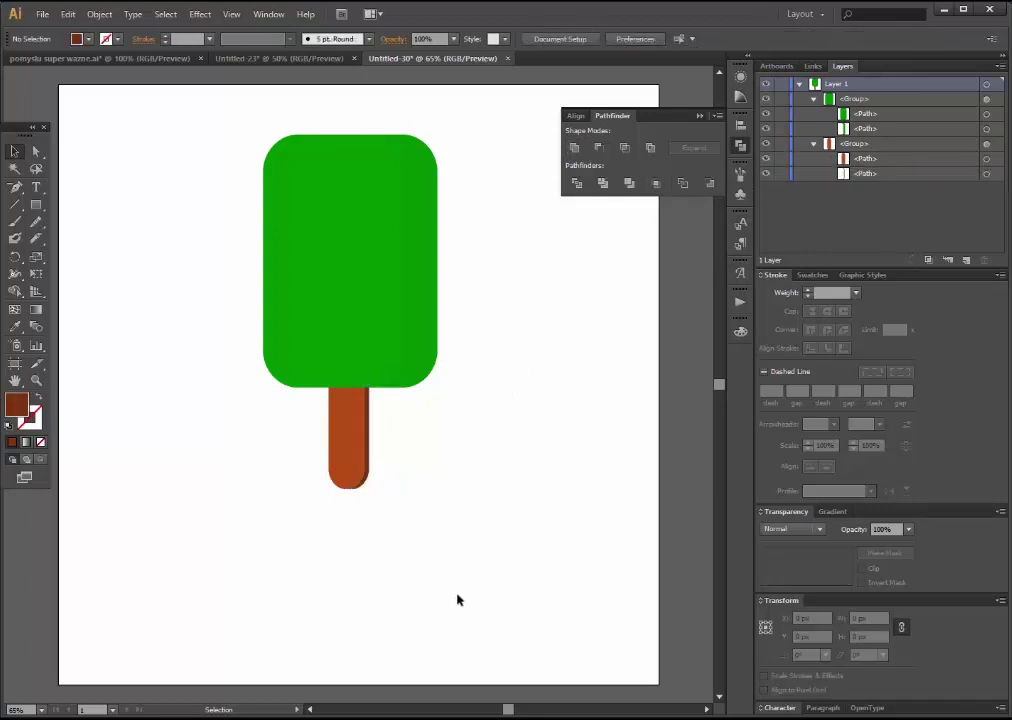
Darken the lolly's right side face to about 47% HSB brightness
click(430, 281)
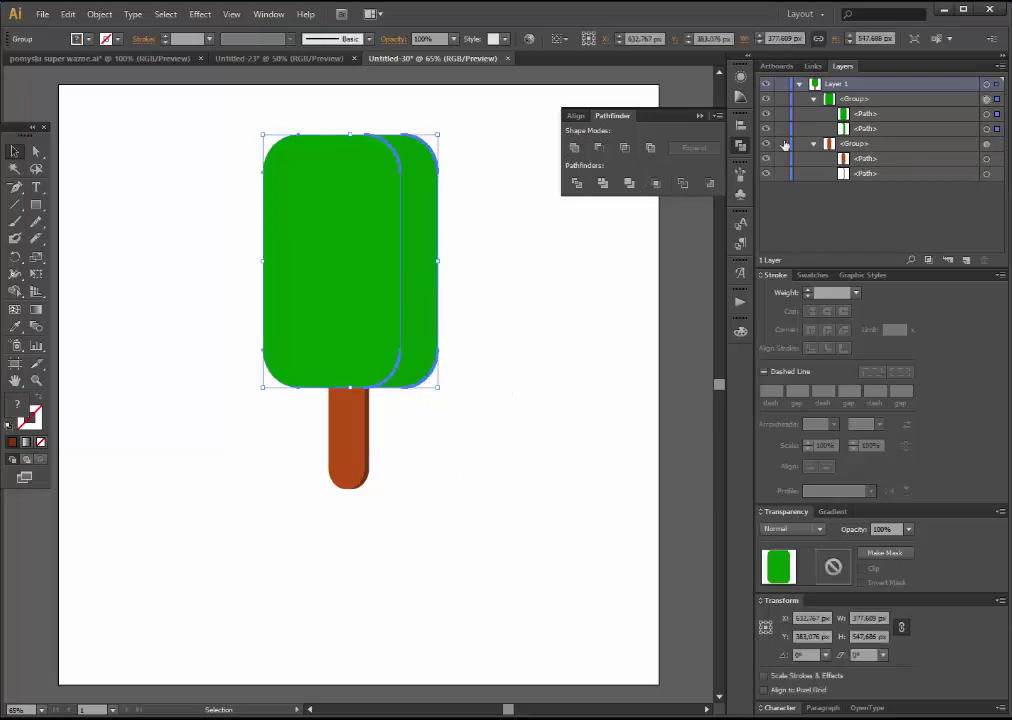
click(986, 129)
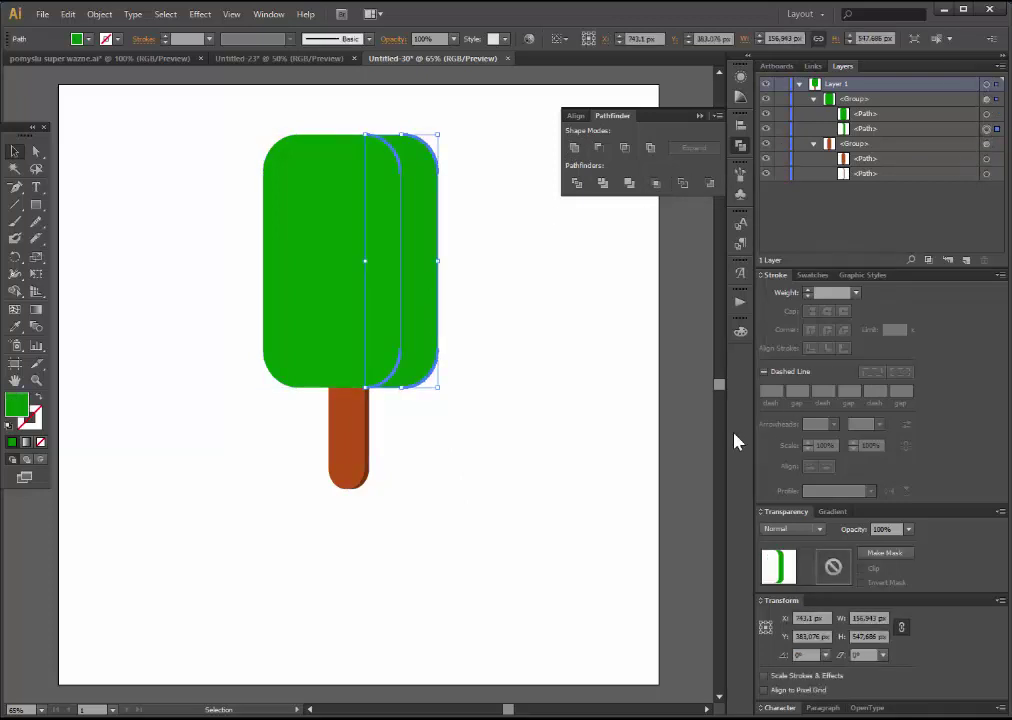
click(739, 334)
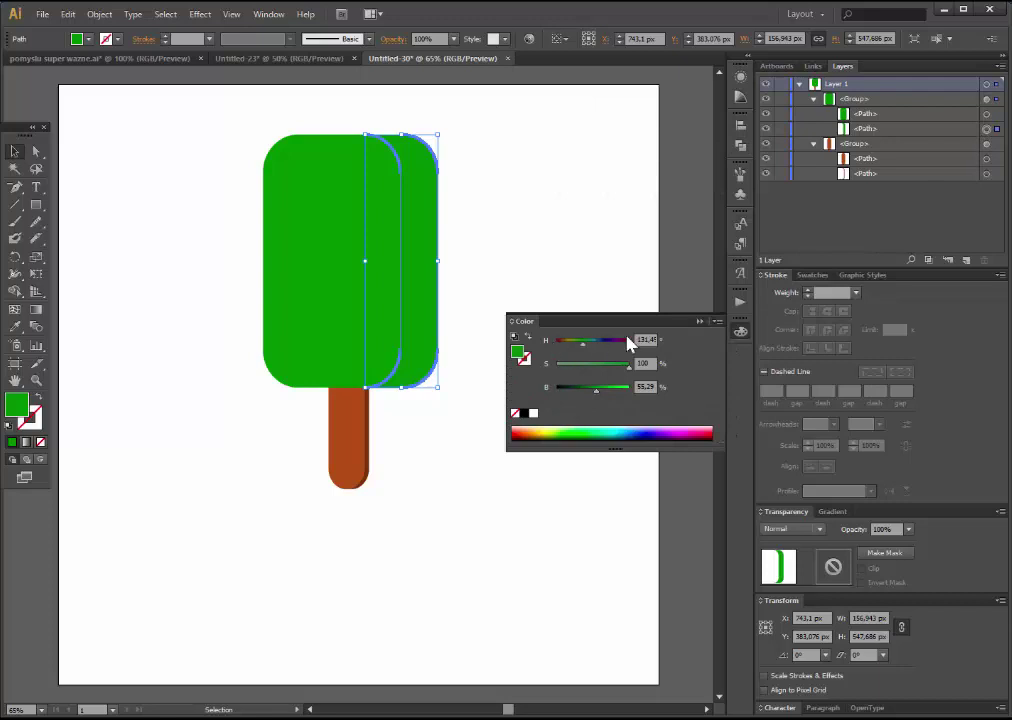
click(700, 321)
click(760, 400)
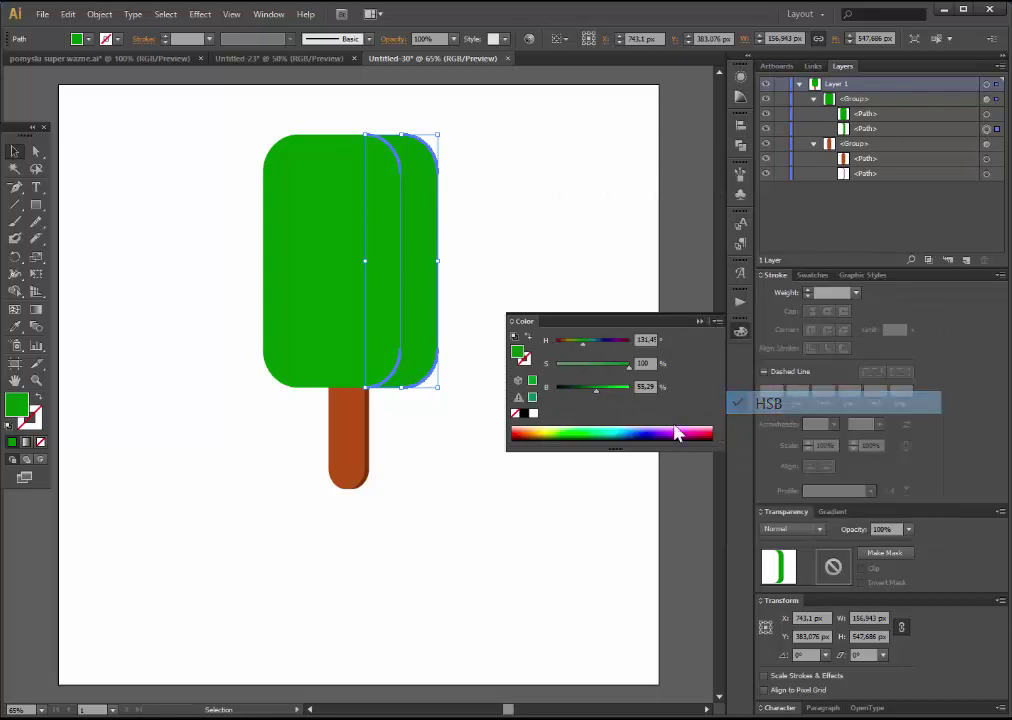
drag(587, 394, 592, 396)
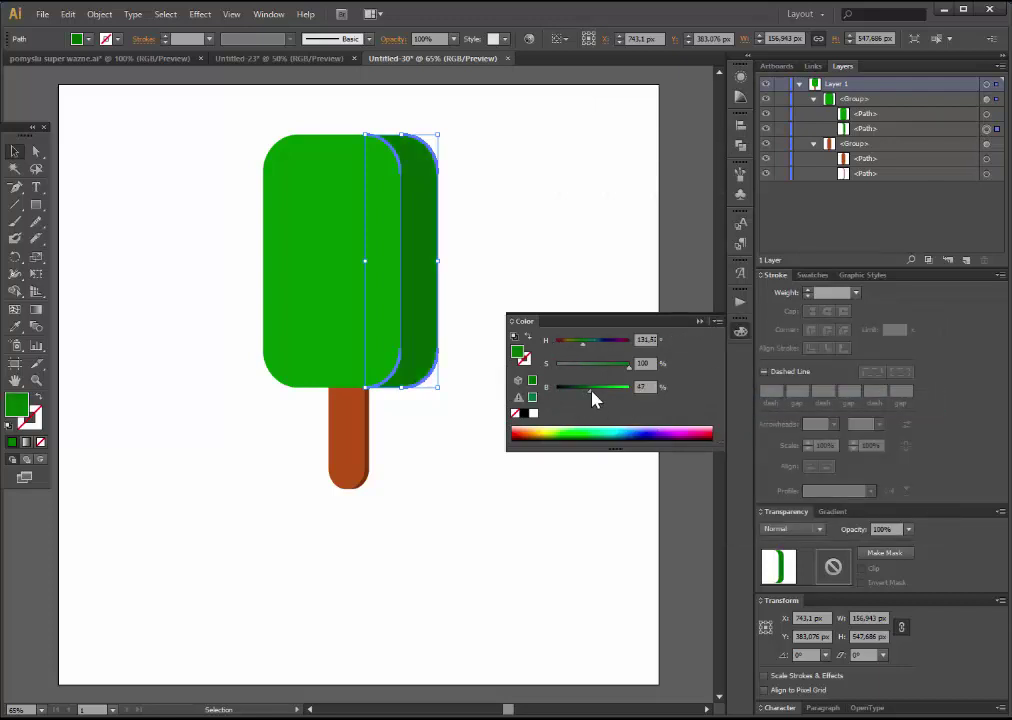
click(425, 555)
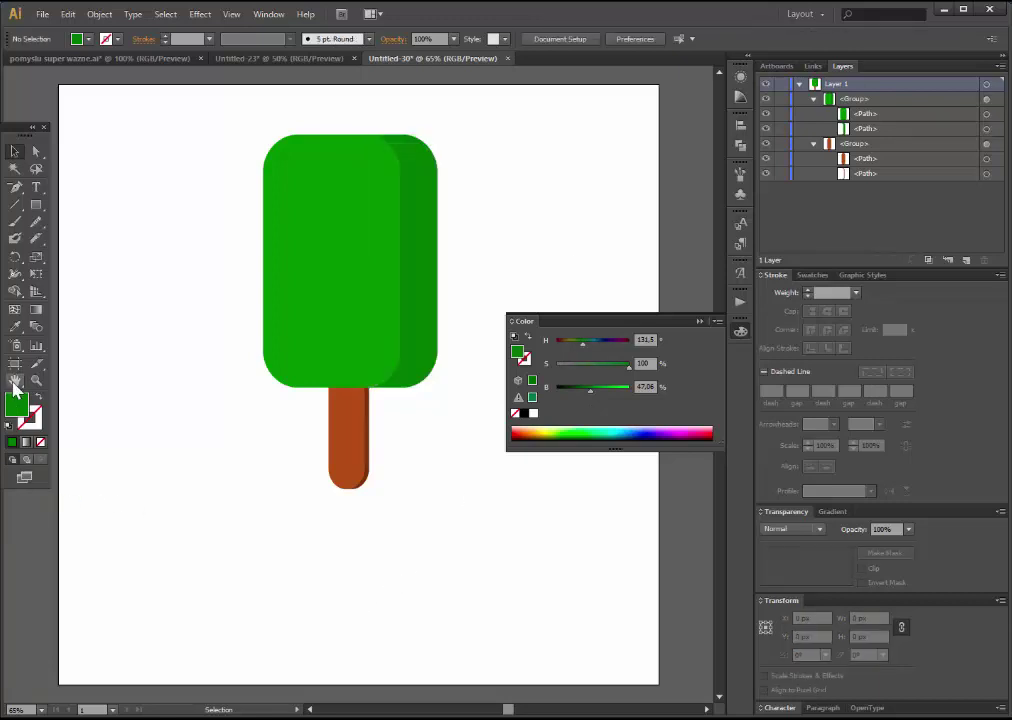
click(36, 151)
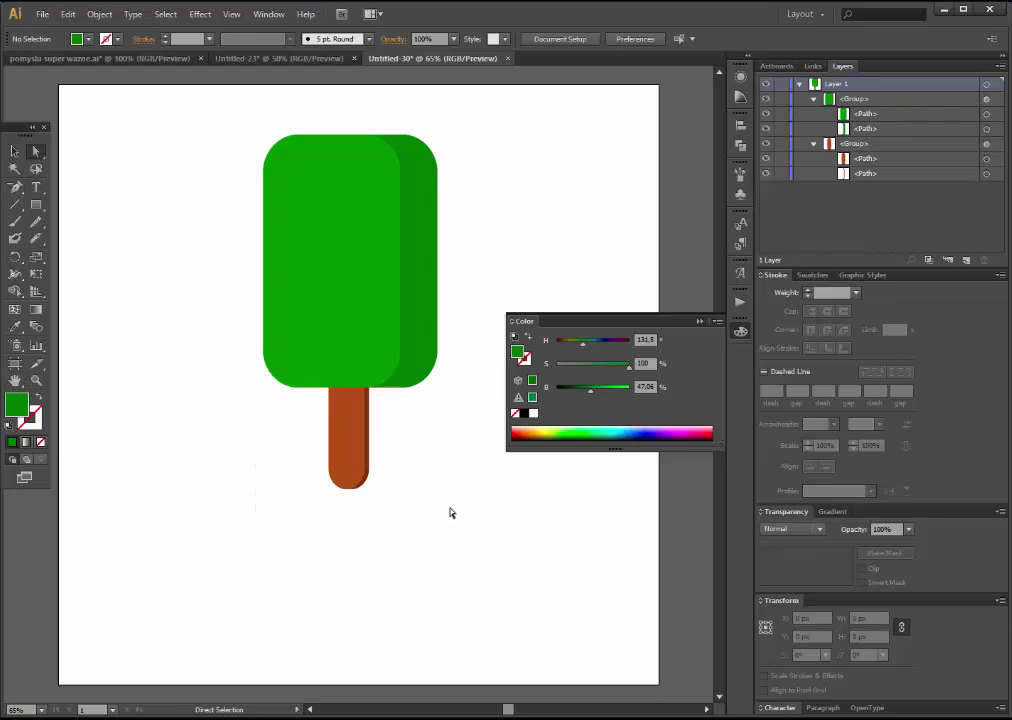
Duplicate the green front face with Copy and Paste in Front
click(311, 273)
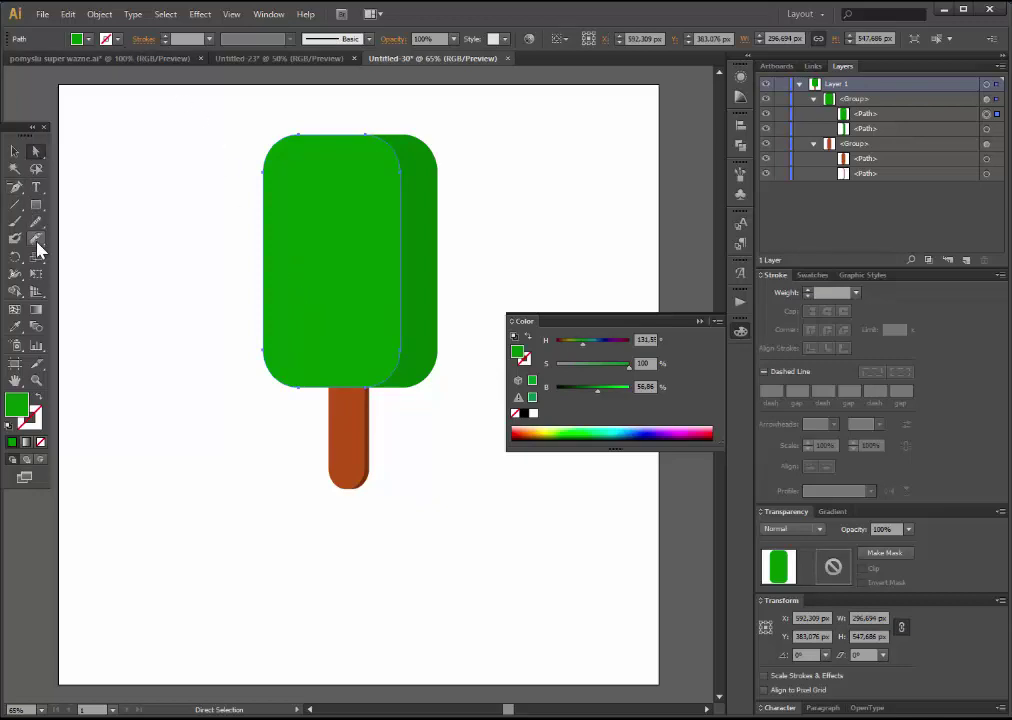
click(68, 14)
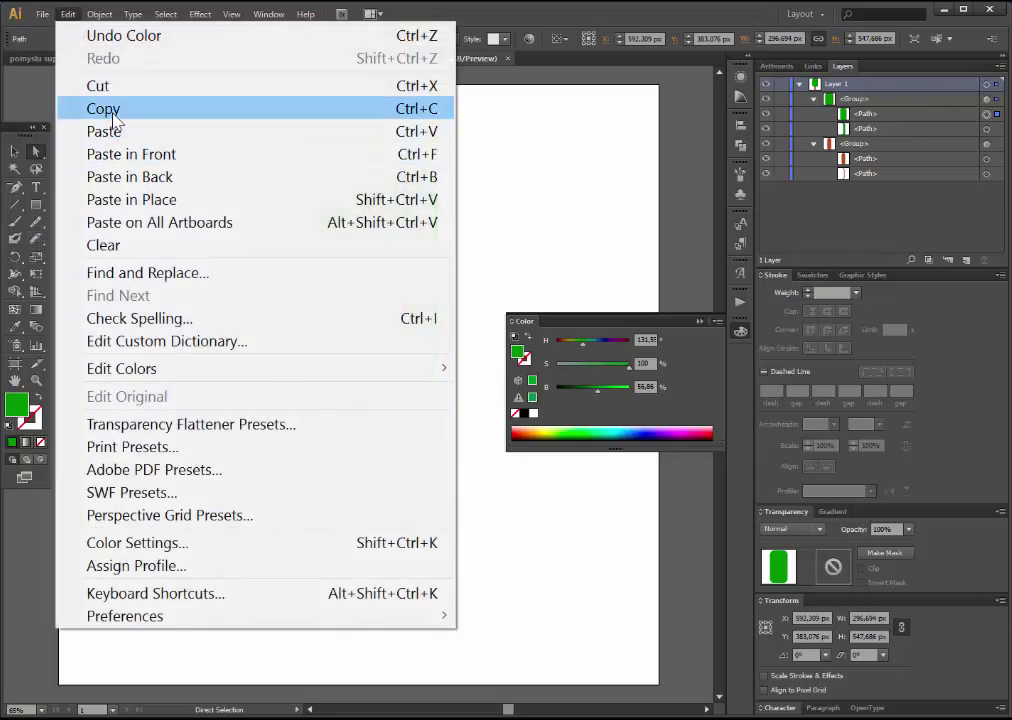
click(115, 108)
click(68, 14)
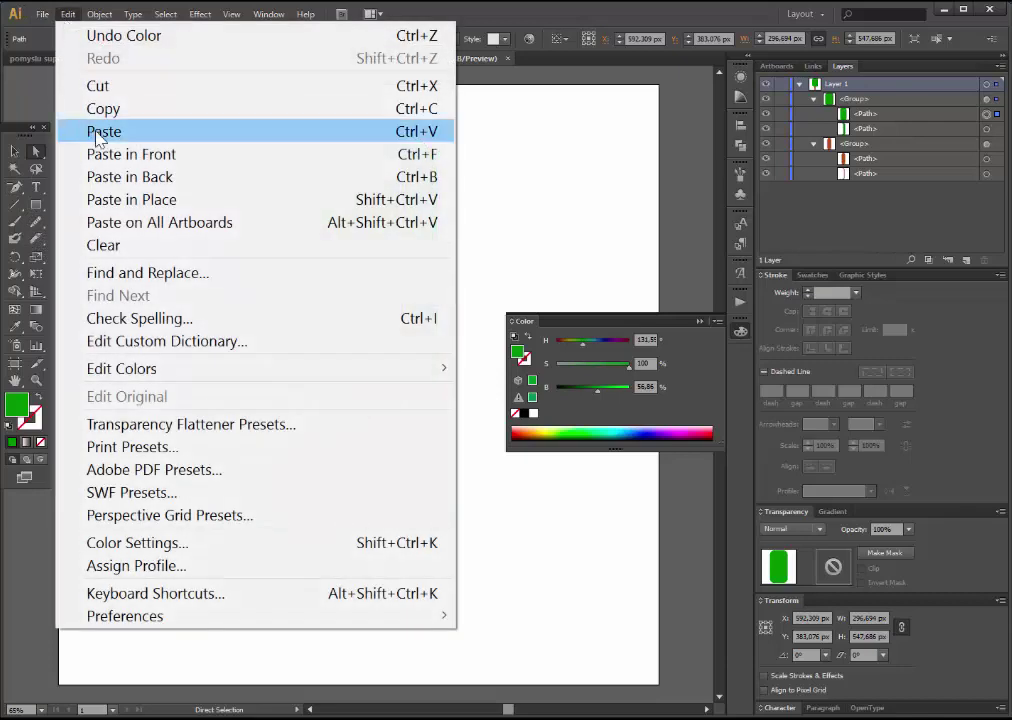
click(111, 156)
click(154, 282)
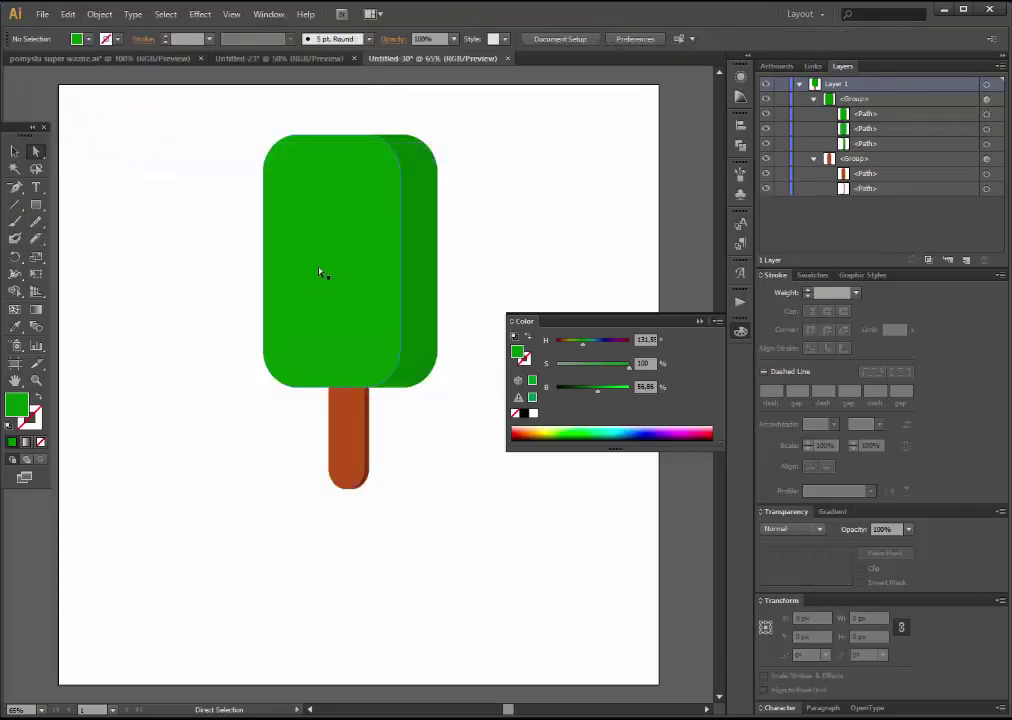
click(330, 272)
Slice the face copy with a wavy Knife cut down its left side
click(35, 238)
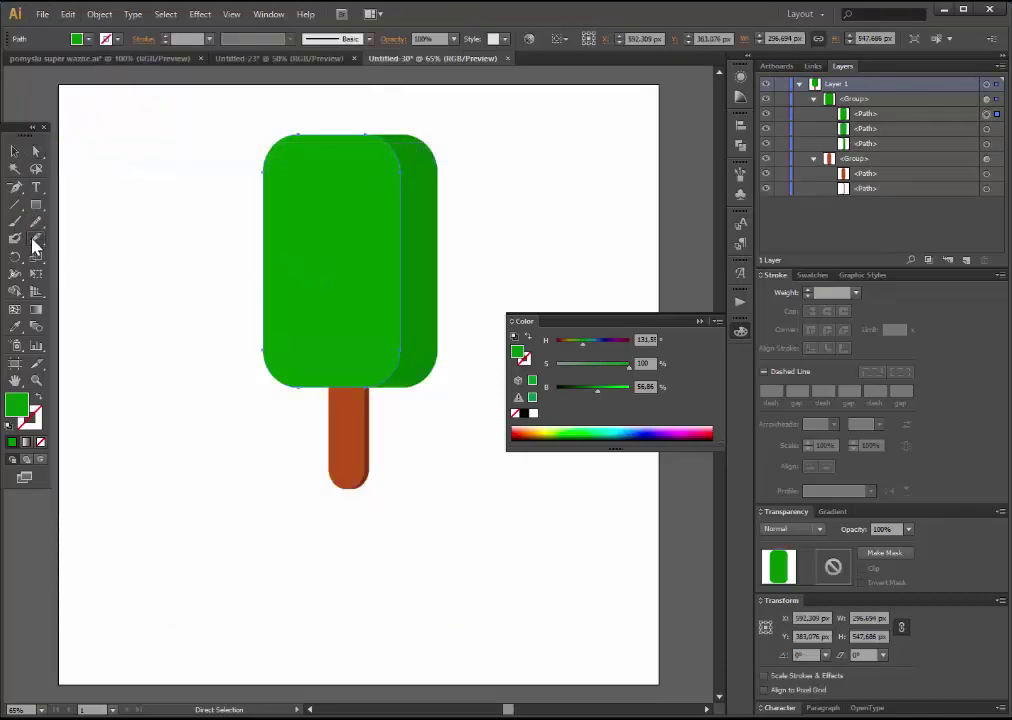
drag(322, 129, 353, 124)
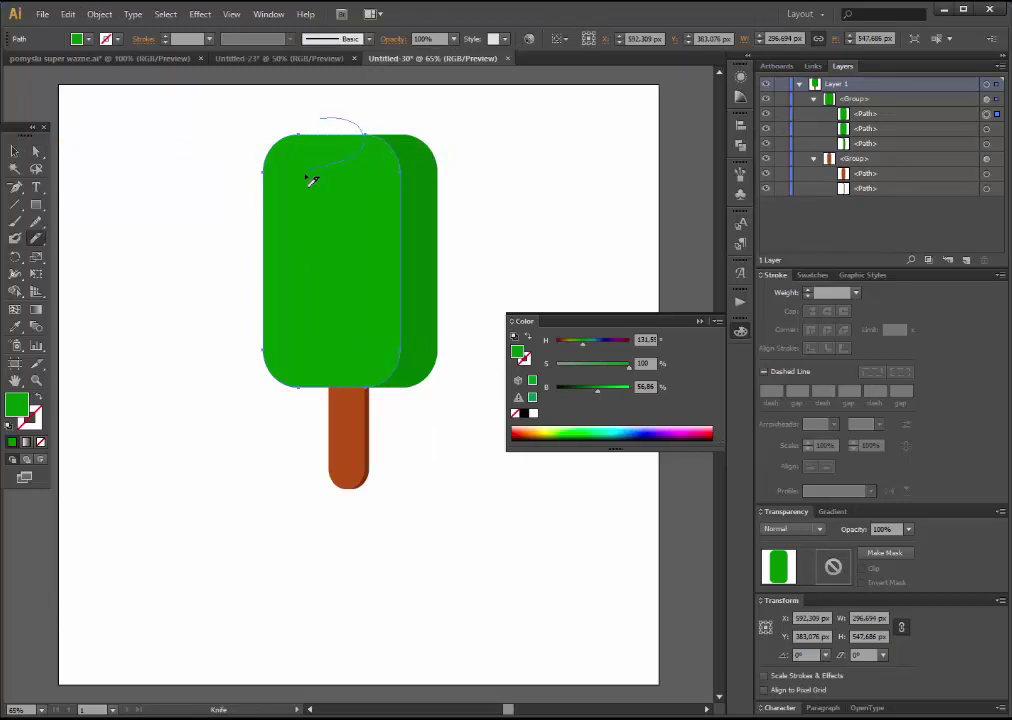
drag(281, 410, 279, 412)
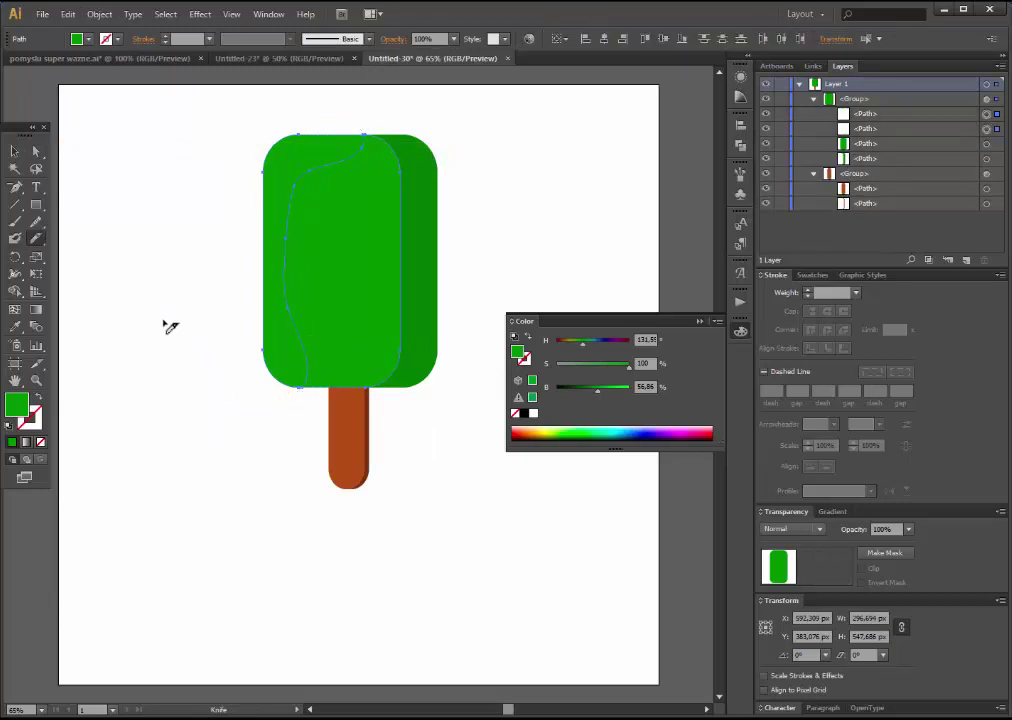
click(36, 150)
click(139, 245)
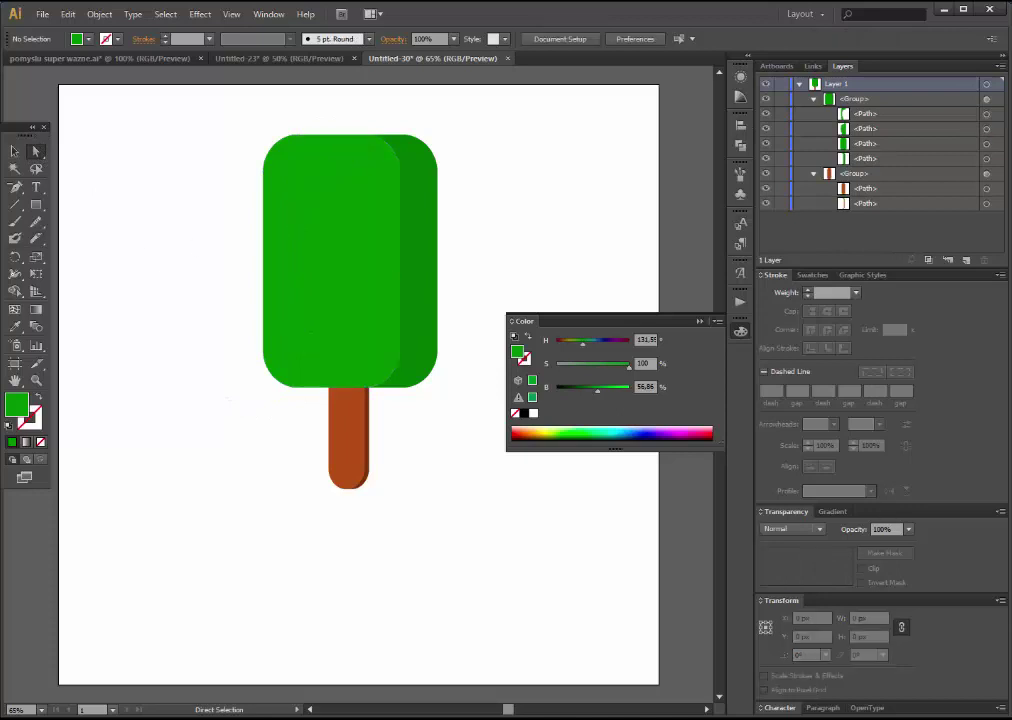
click(352, 313)
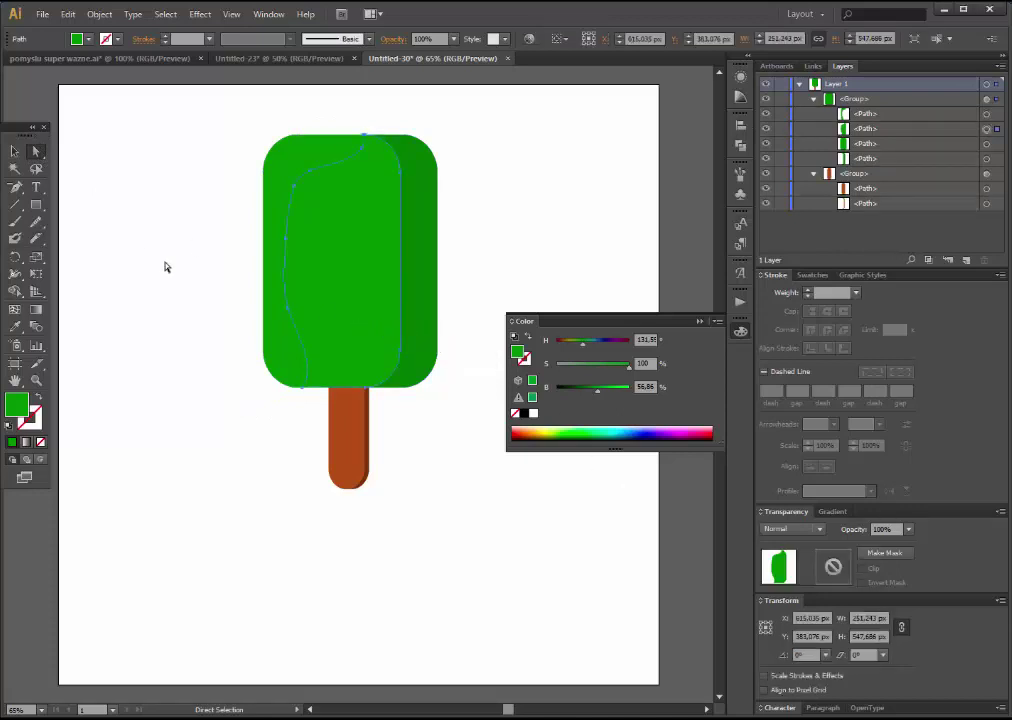
Make a second wavy Knife cut and delete the unwanted green piece with Edit > Clear
click(36, 239)
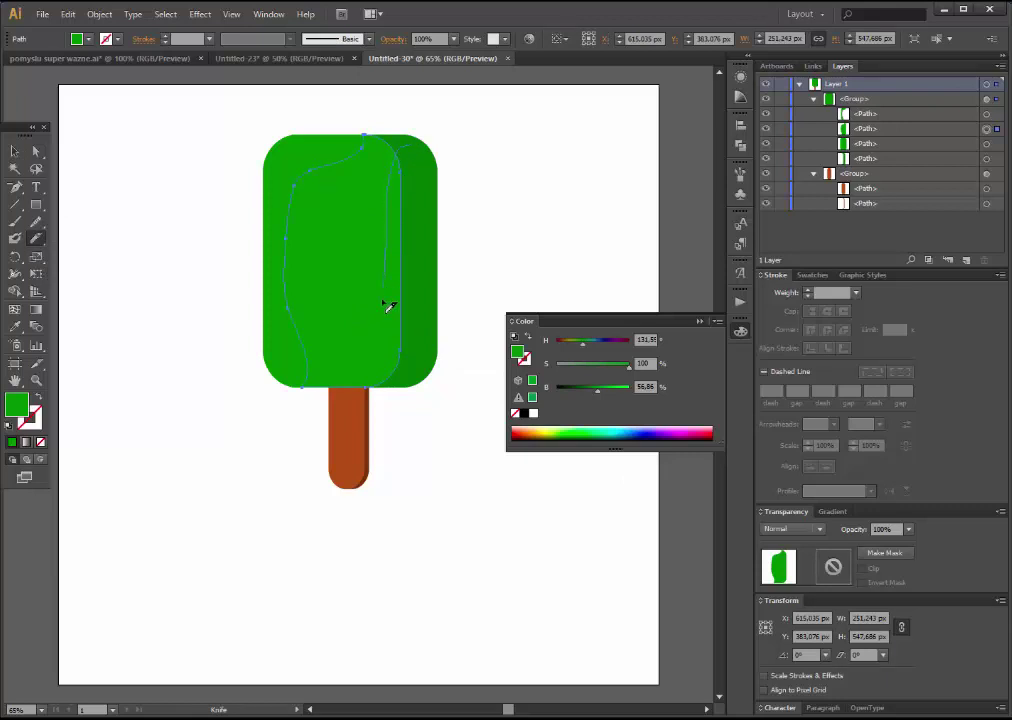
drag(360, 370, 150, 390)
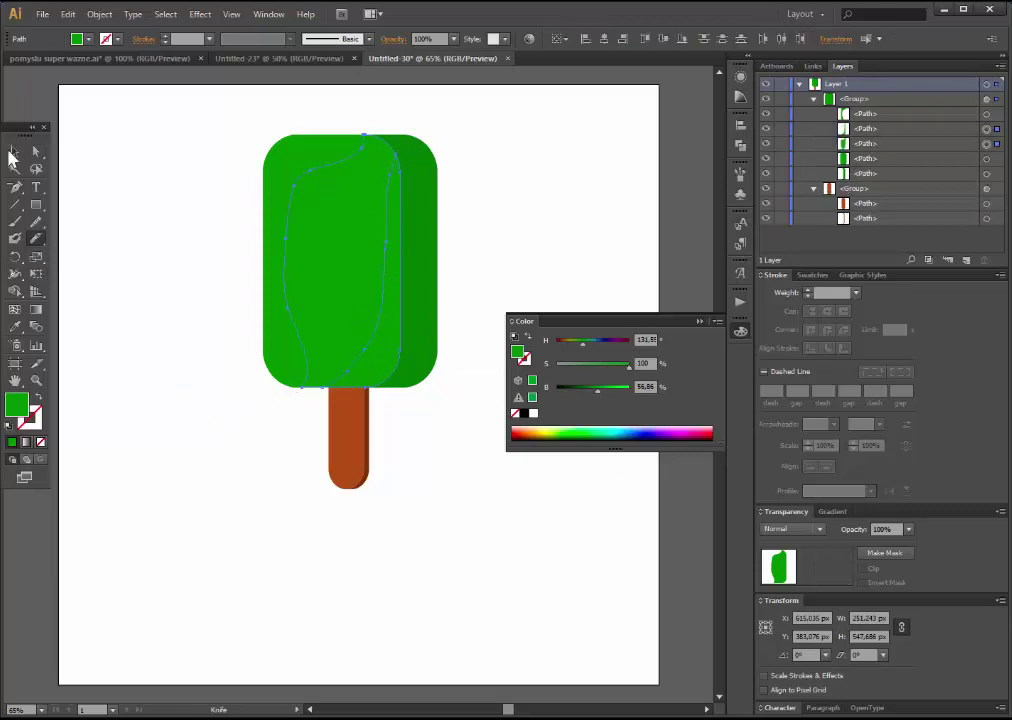
click(36, 150)
click(90, 196)
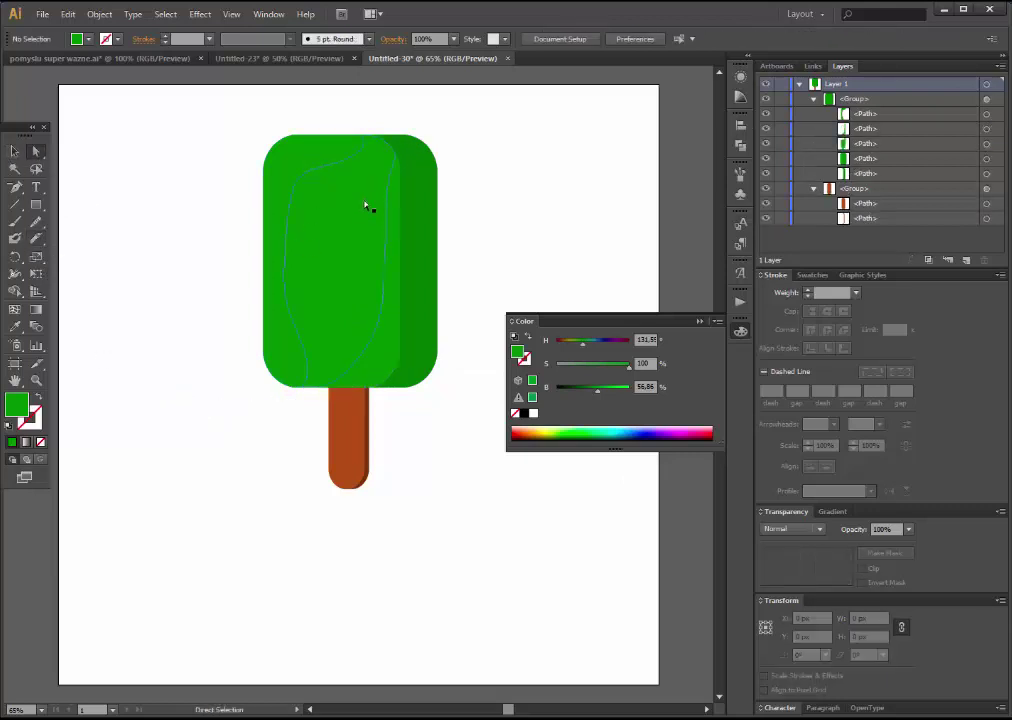
click(341, 221)
click(99, 15)
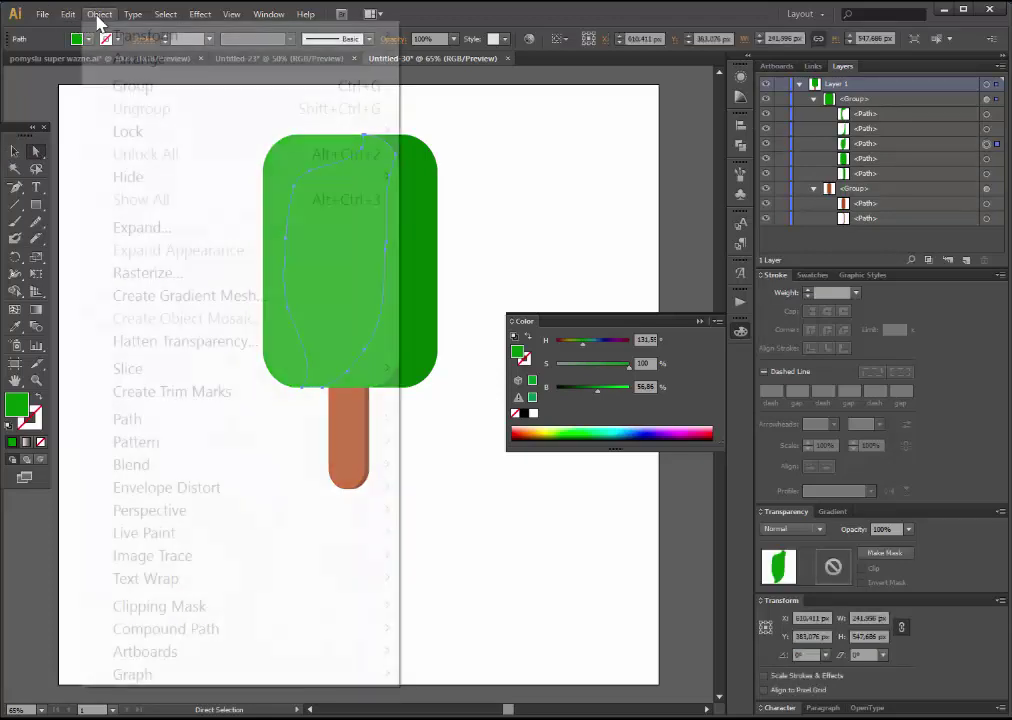
mouse_move(67, 14)
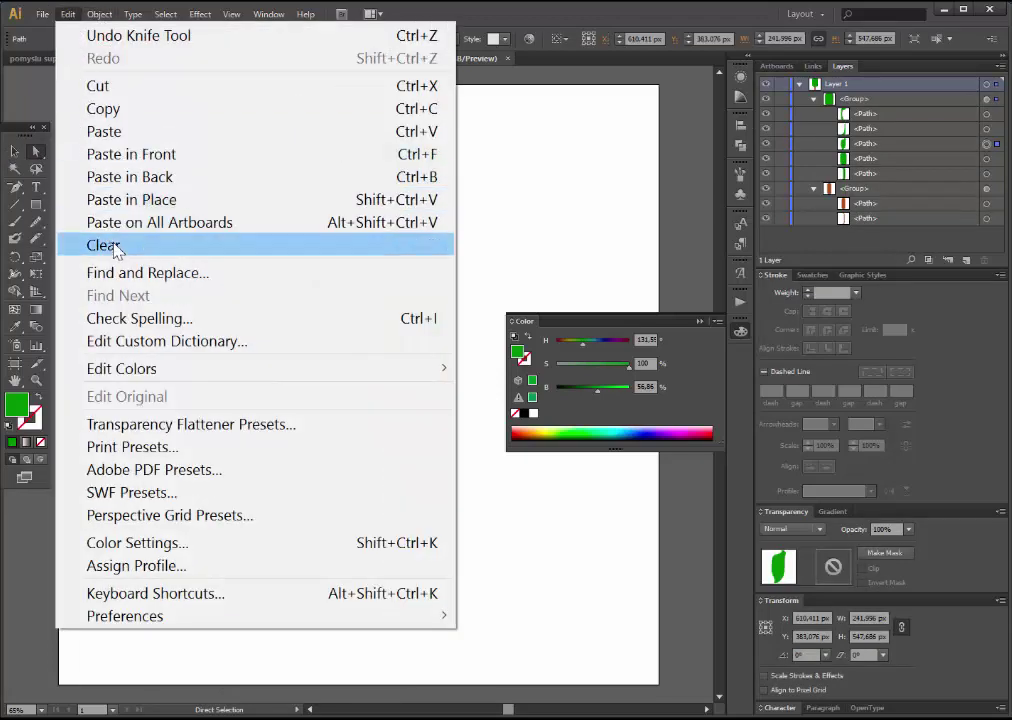
click(103, 245)
Smooth the thin left strip's wavy inner edge with the Smooth tool
click(292, 357)
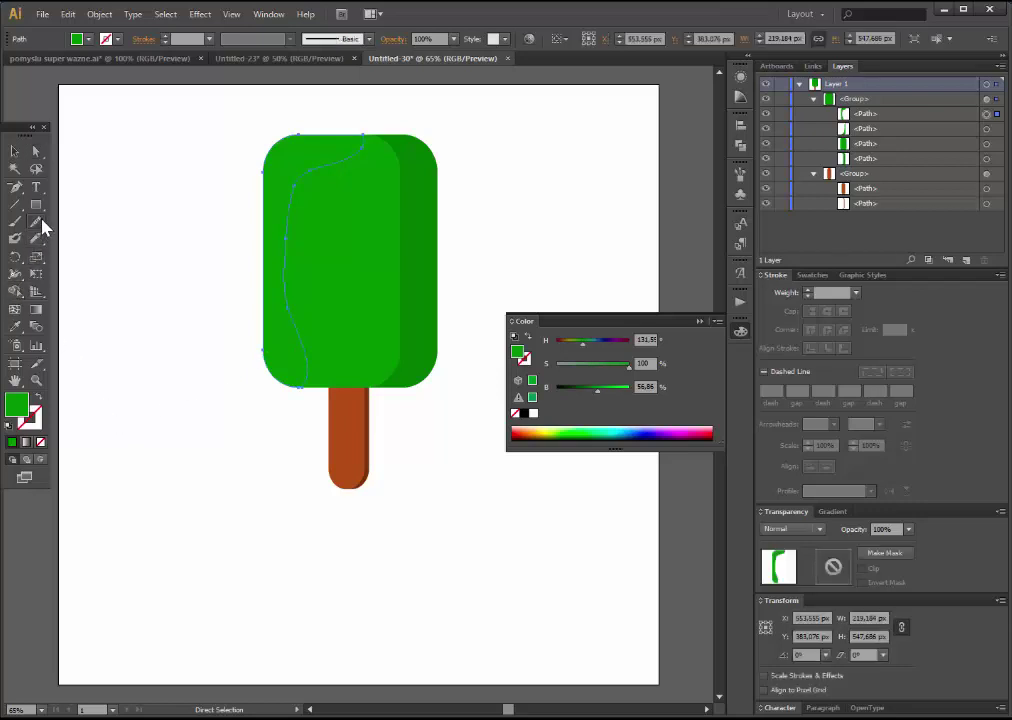
drag(36, 221, 118, 244)
drag(313, 167, 306, 190)
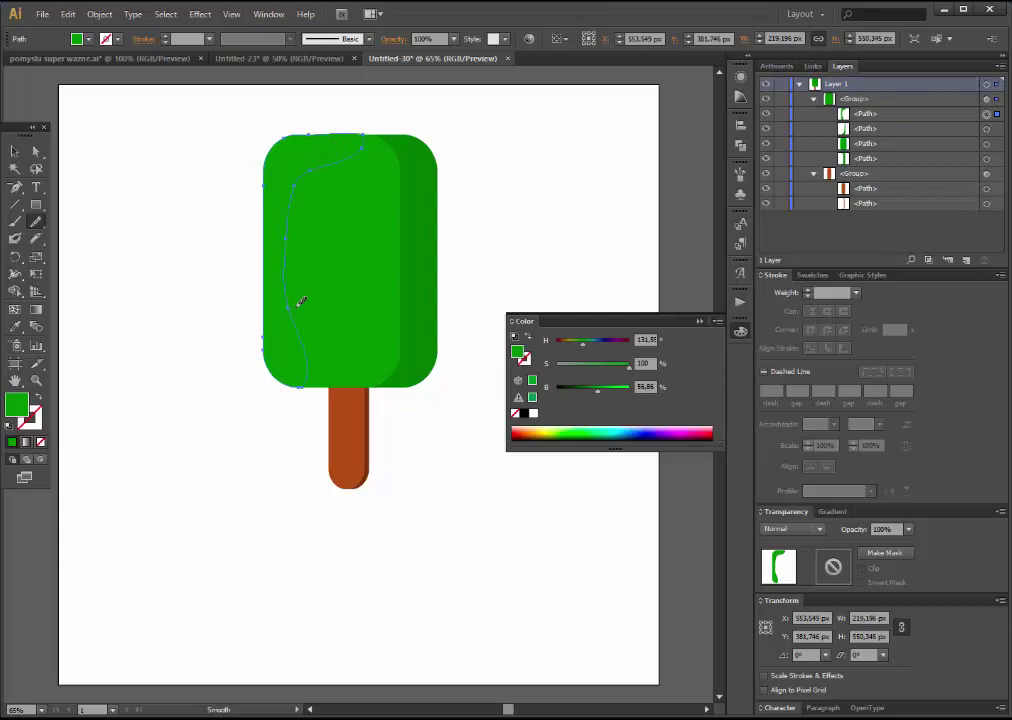
mouse_move(298, 352)
mouse_down()
mouse_move(272, 244)
mouse_move(340, 148)
mouse_up()
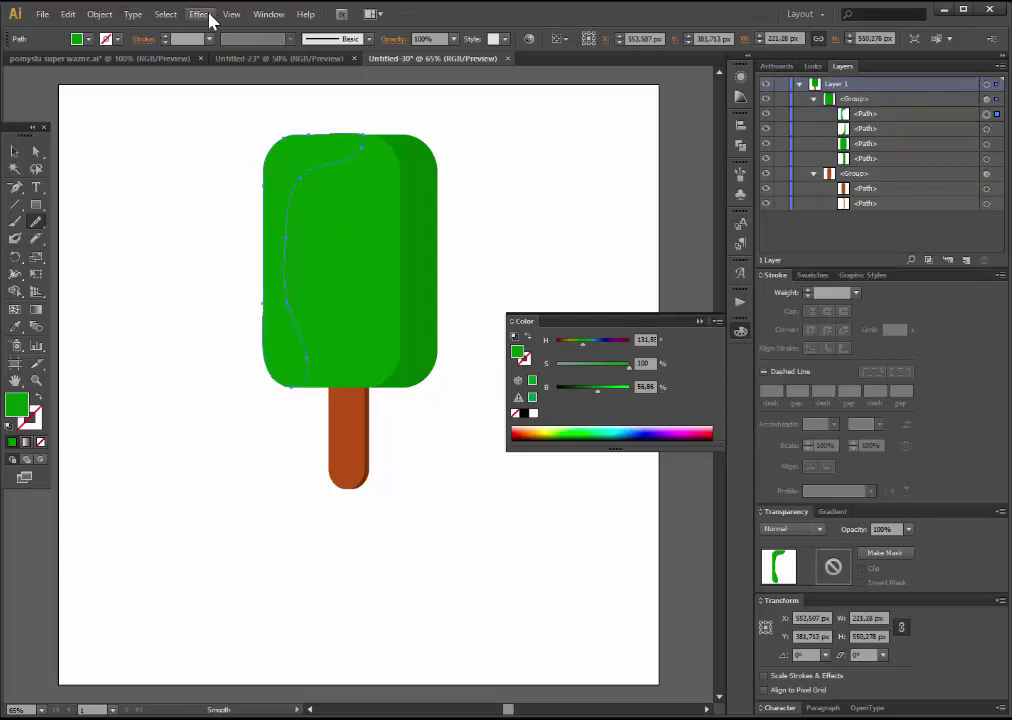
Preview a -1.2 px Offset Path on the left strip, then cancel it
click(201, 15)
mouse_move(231, 255)
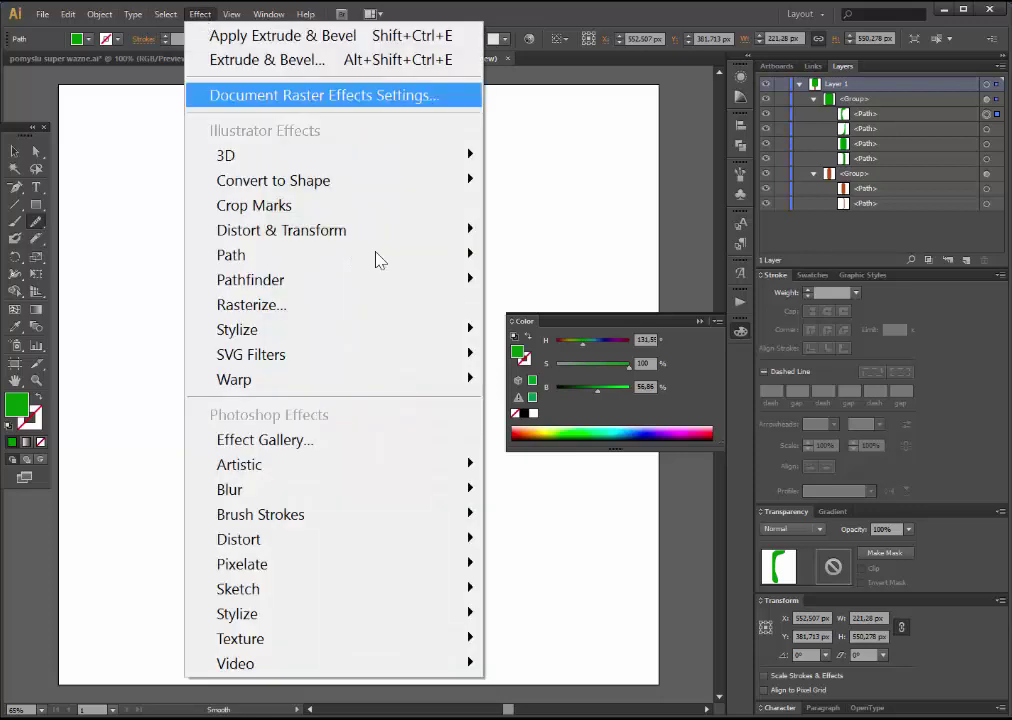
click(55, 256)
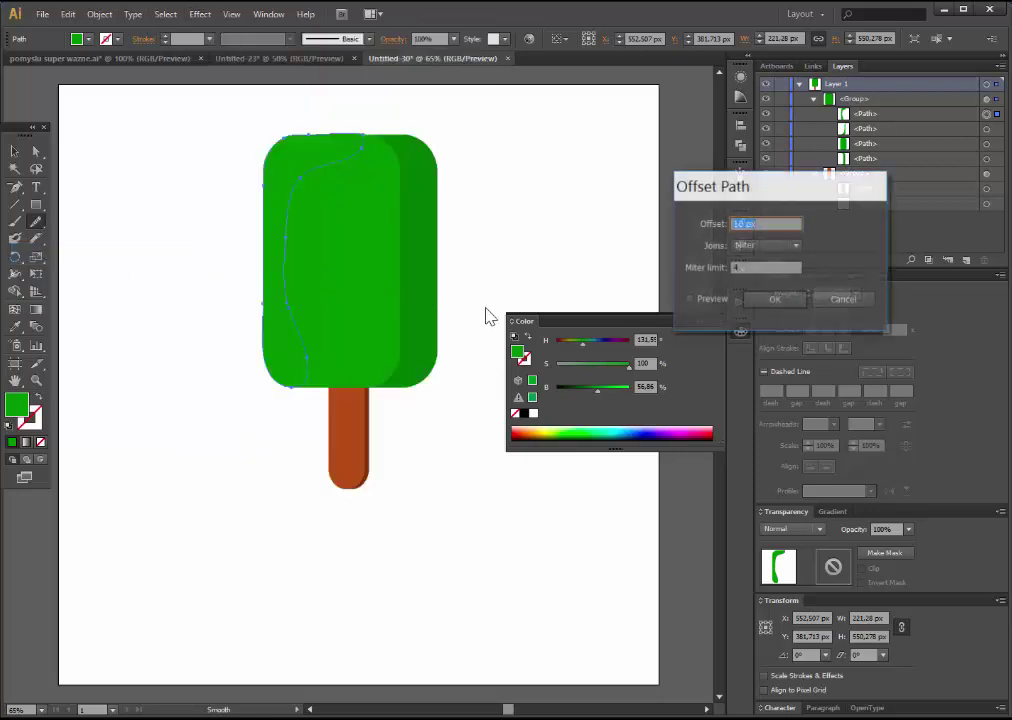
click(692, 299)
text(-1.2)
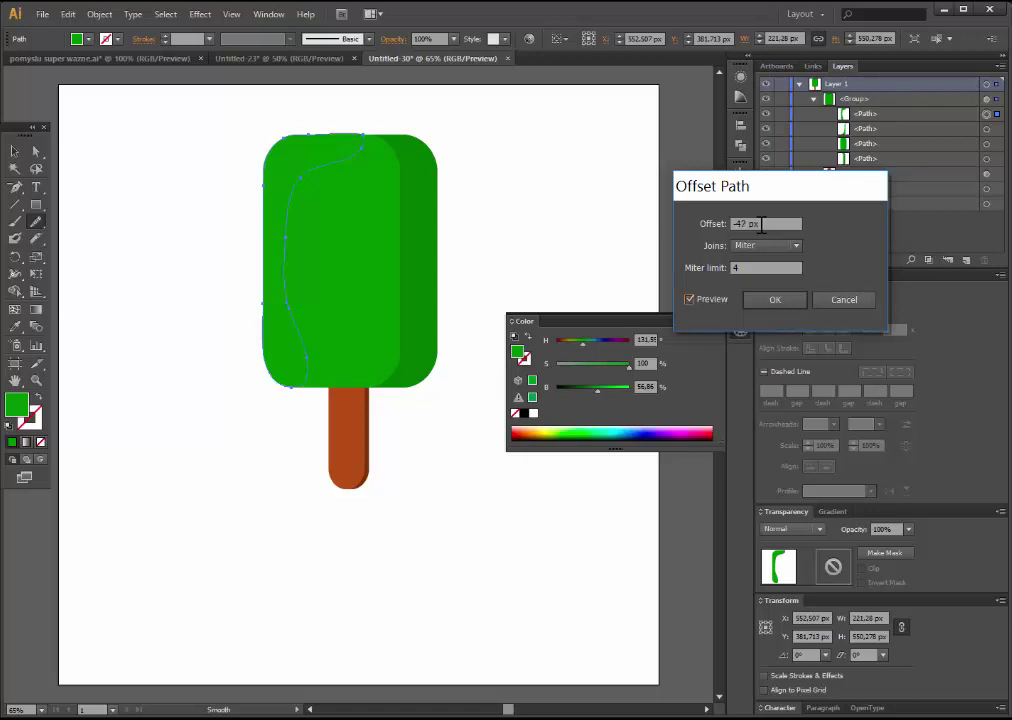
click(843, 300)
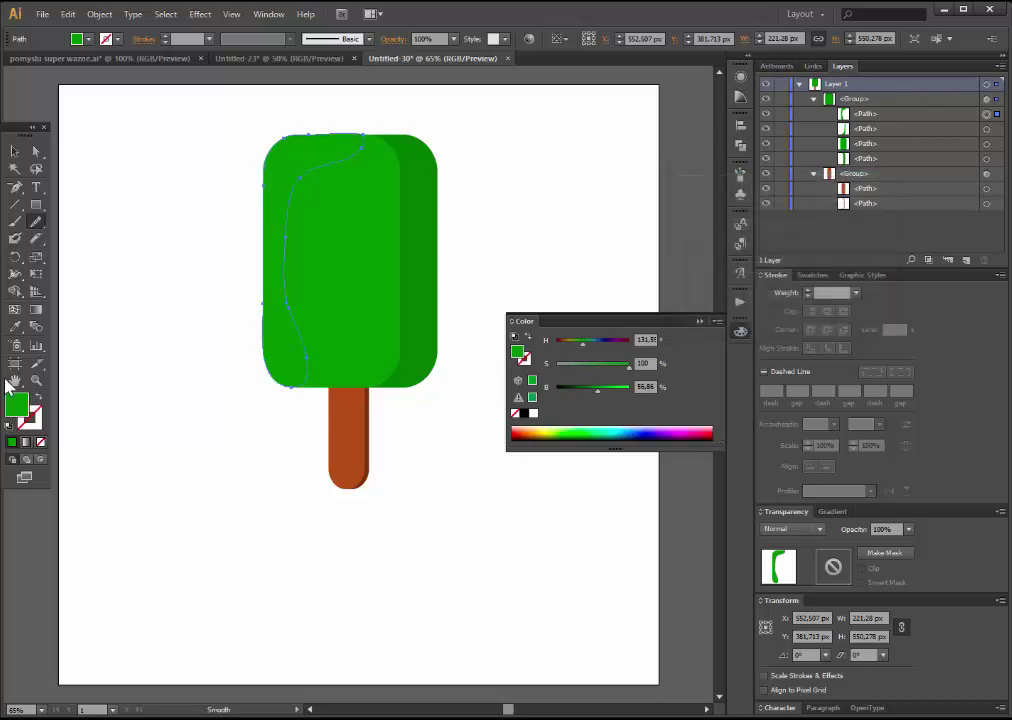
Zoom in on the lolly's green top
click(37, 382)
drag(238, 136, 368, 373)
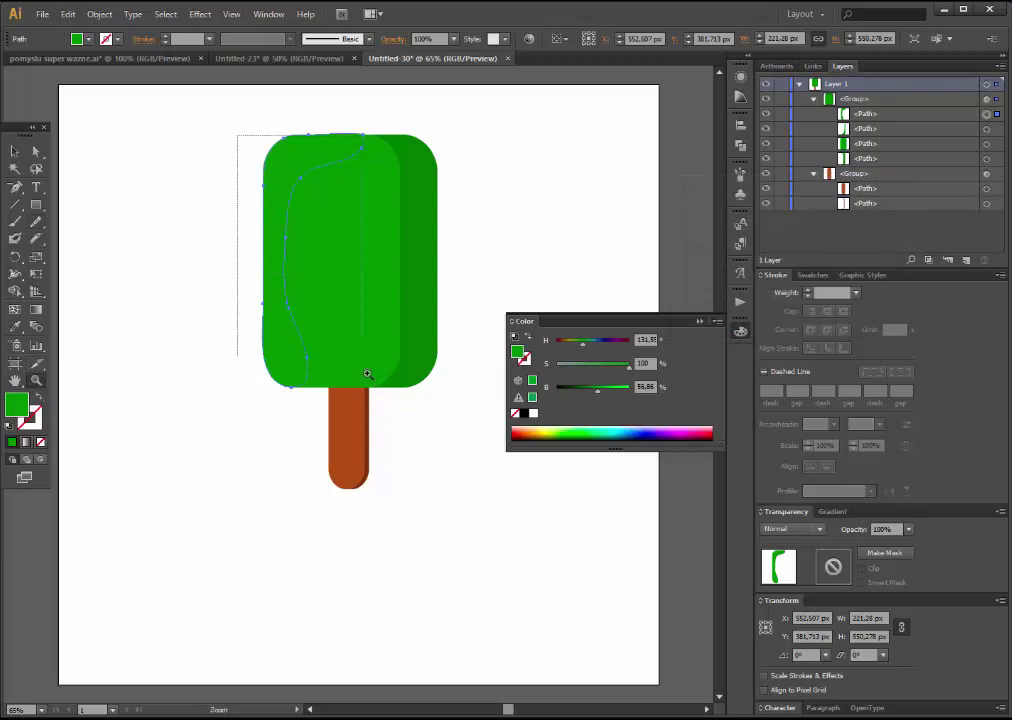
click(35, 151)
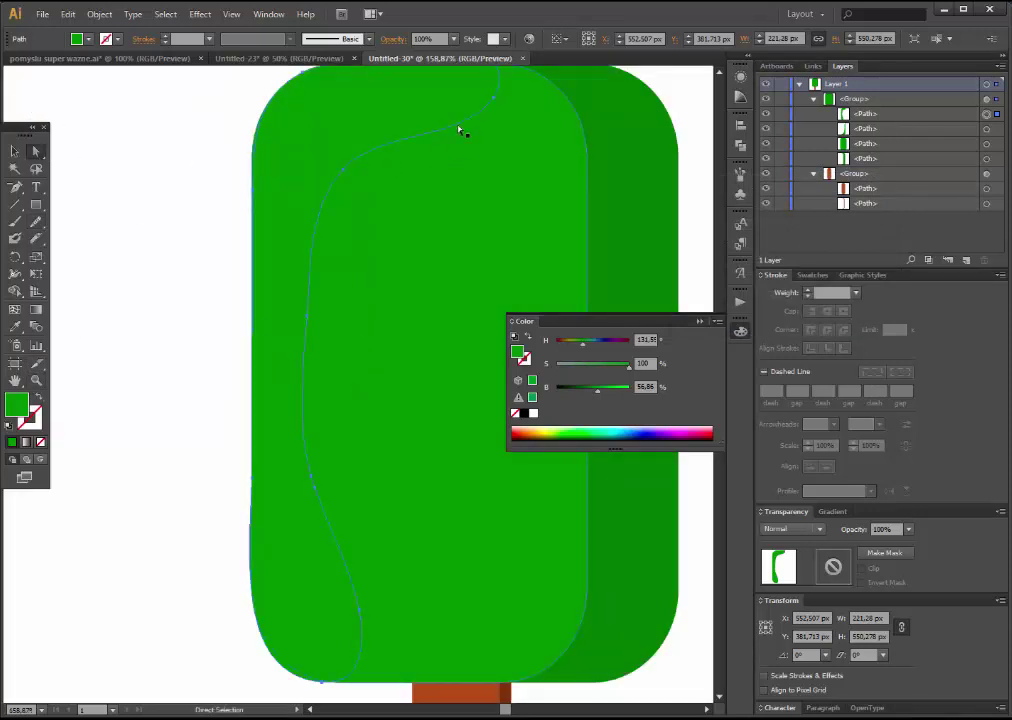
Fill the left strip with white at 20% opacity
click(533, 413)
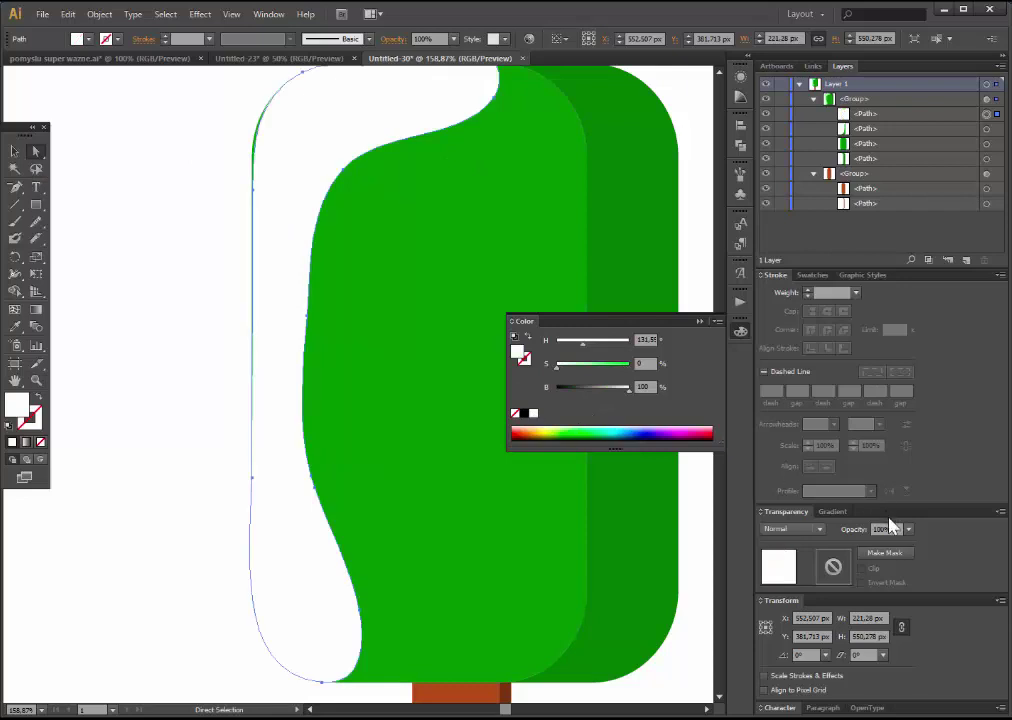
click(909, 529)
click(924, 577)
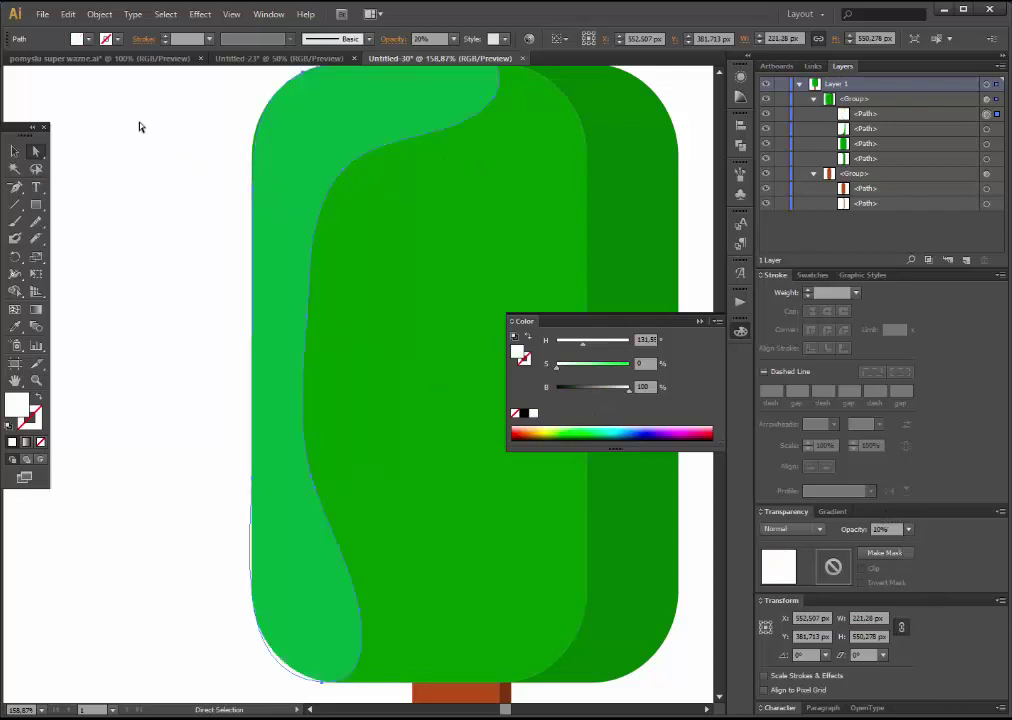
Apply a -9 px Offset Path effect to the white strip
click(200, 15)
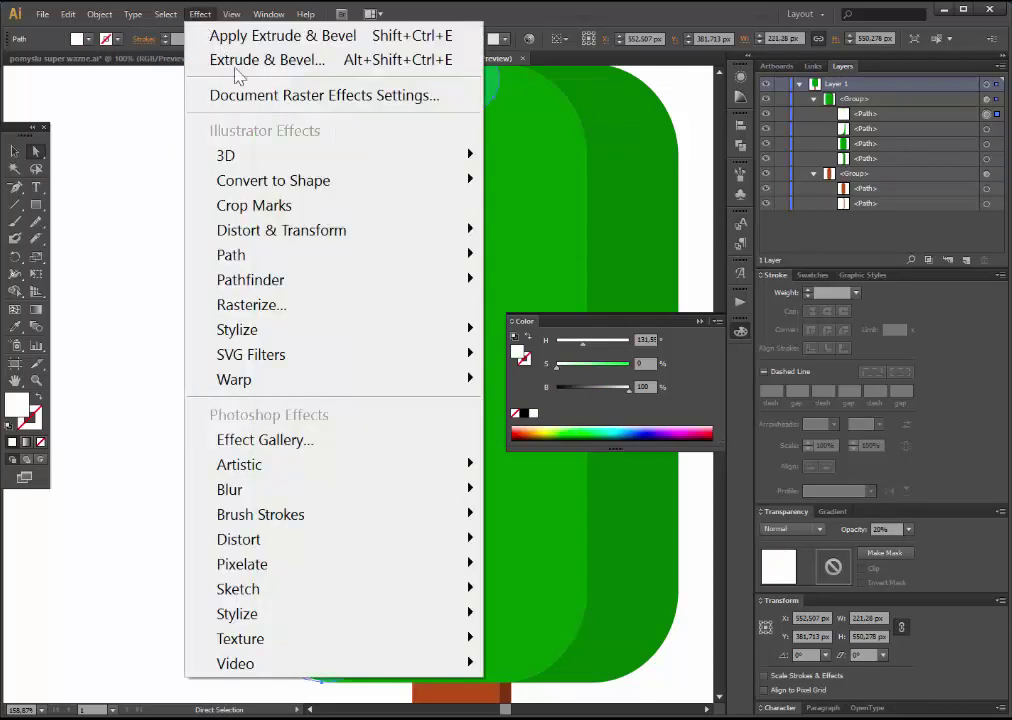
mouse_move(231, 255)
click(100, 252)
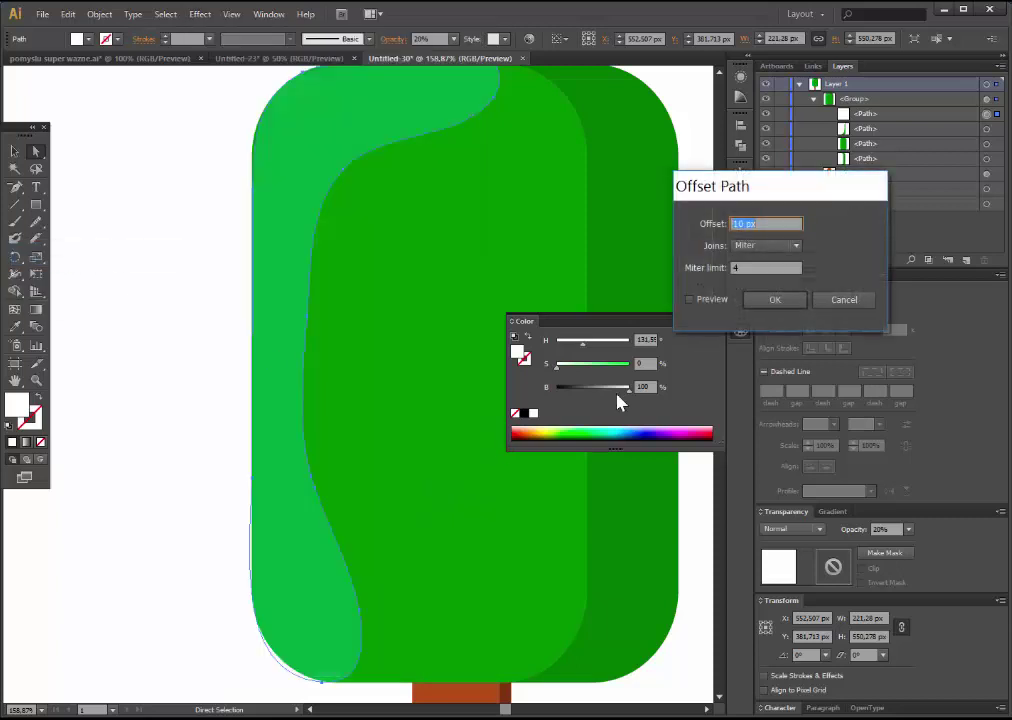
click(716, 300)
key(Down)
key(Down)
key(Down)
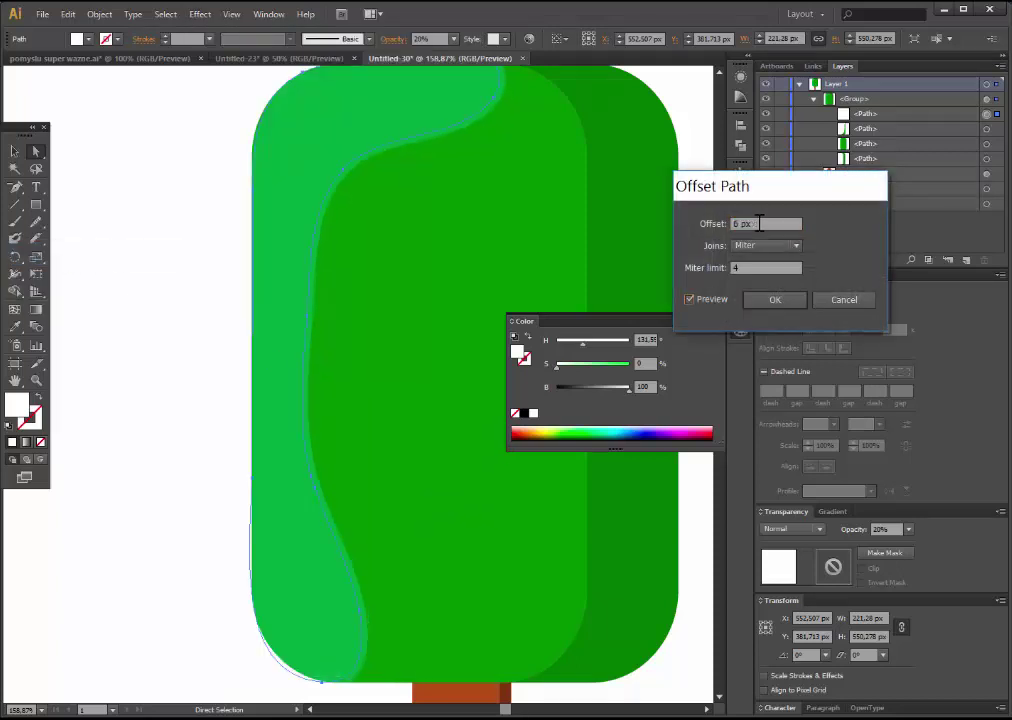
key(Down)
key(Down)
key(Down)
key(Down)
key(Down)
key(Down)
key(Down)
key(Down)
key(Down)
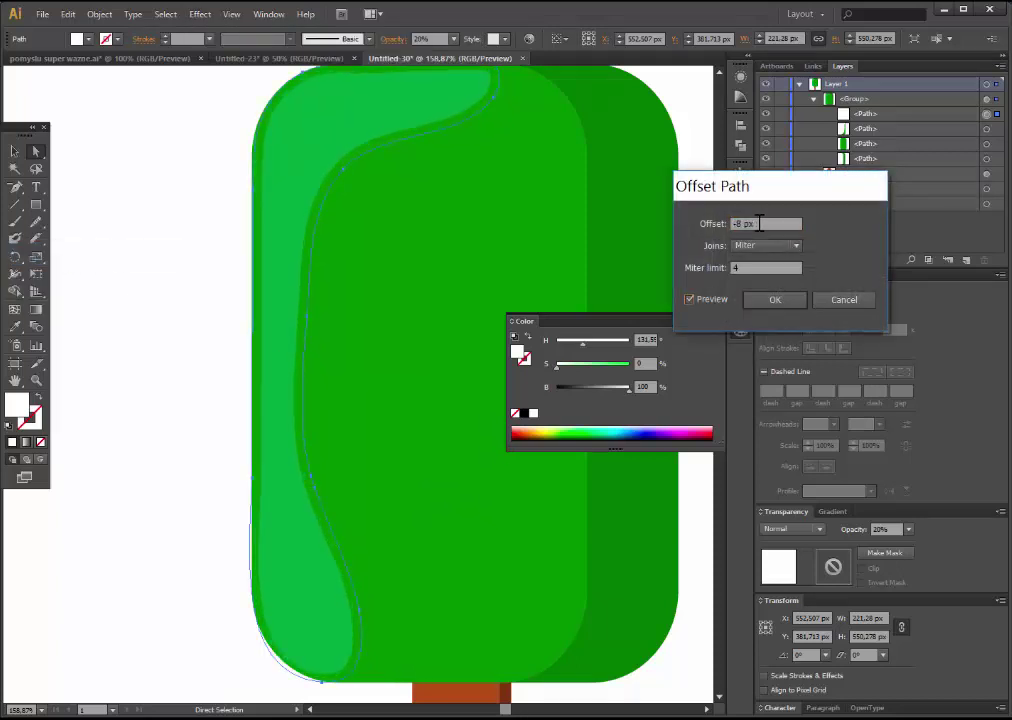
key(Down)
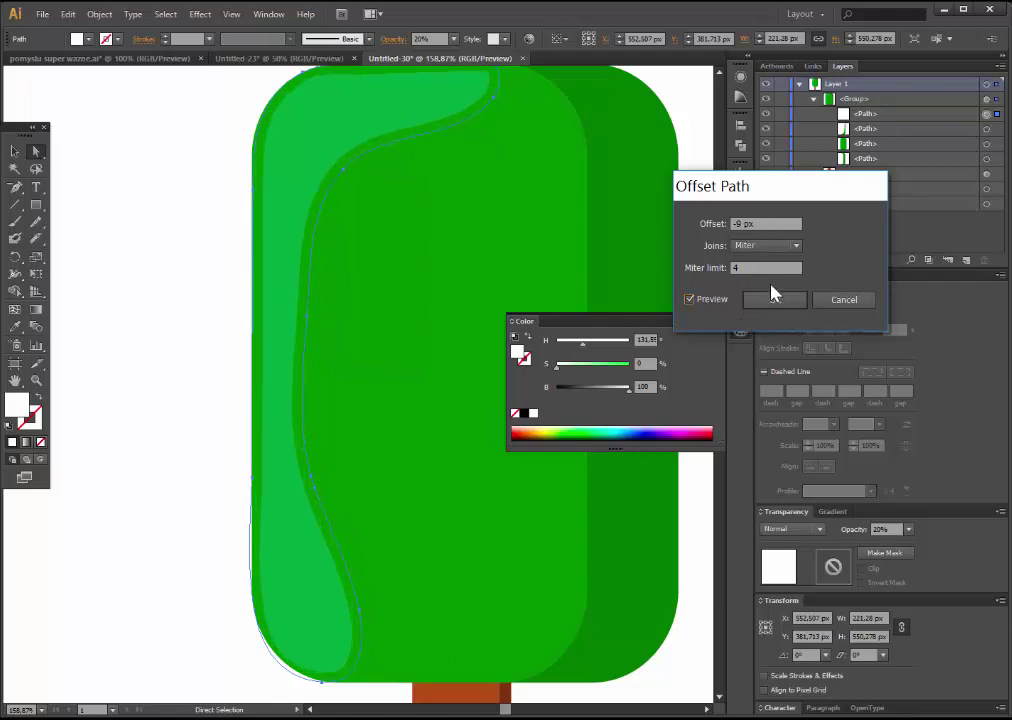
click(773, 297)
Expand the highlight's appearance, then recolour the curved band beside the side face to 52.94% brightness green
click(100, 14)
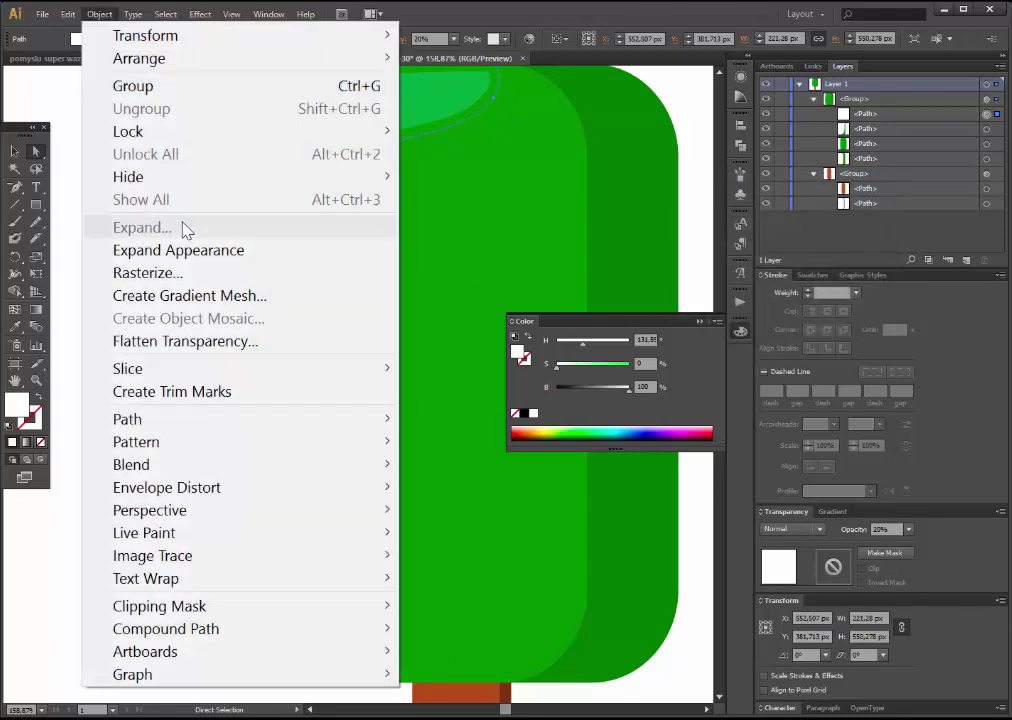
click(190, 251)
click(576, 233)
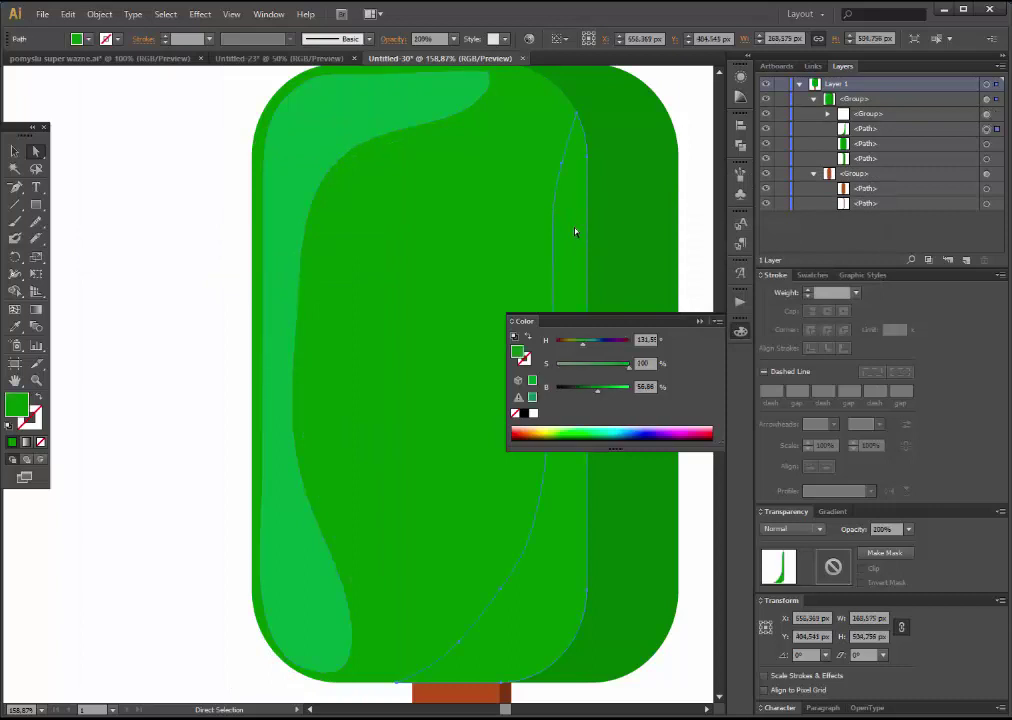
click(16, 328)
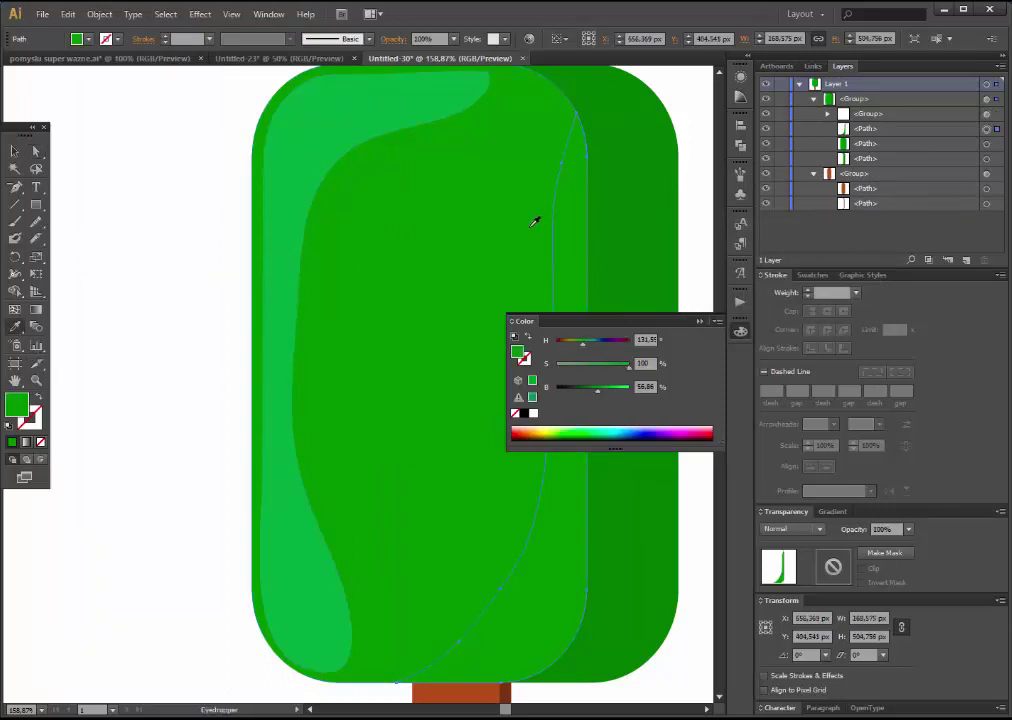
click(623, 208)
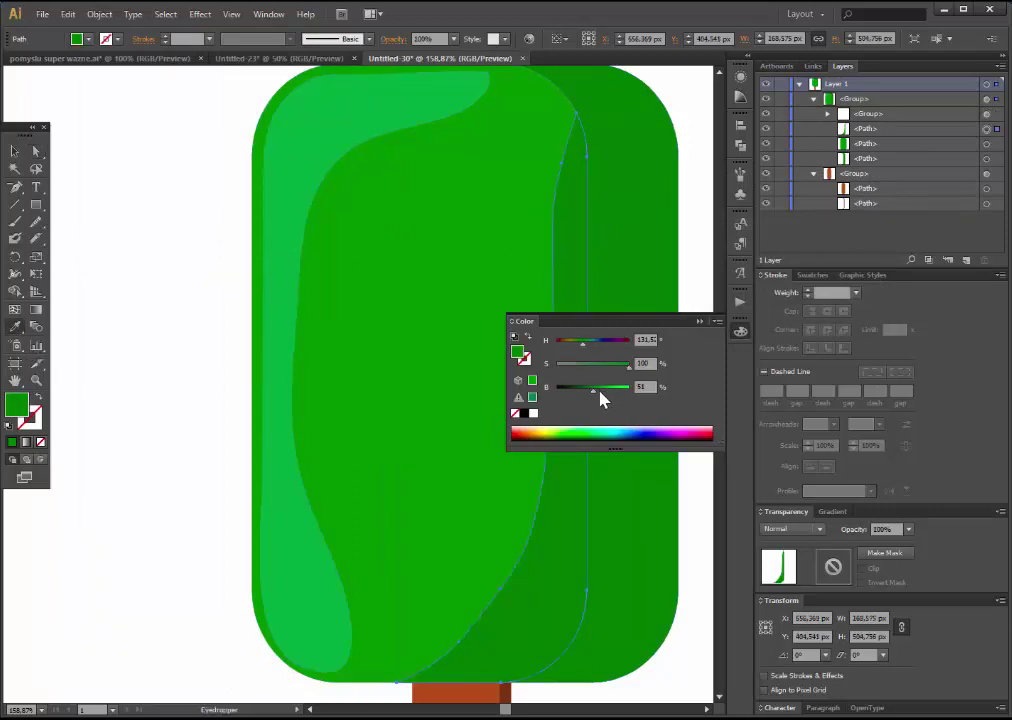
drag(601, 391, 603, 394)
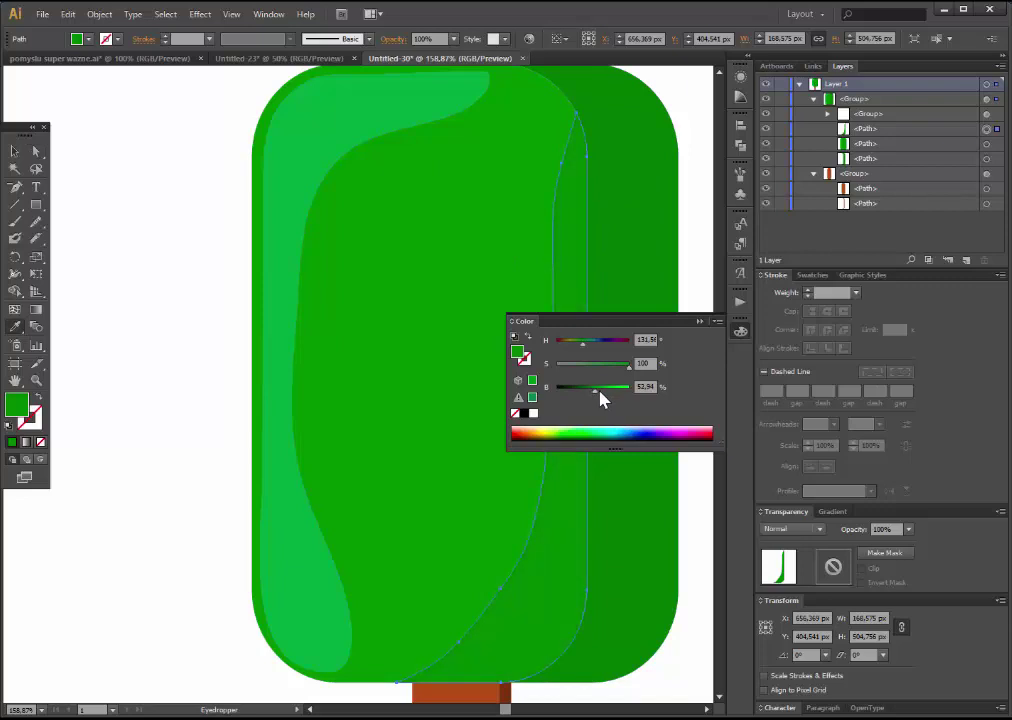
click(36, 151)
click(120, 209)
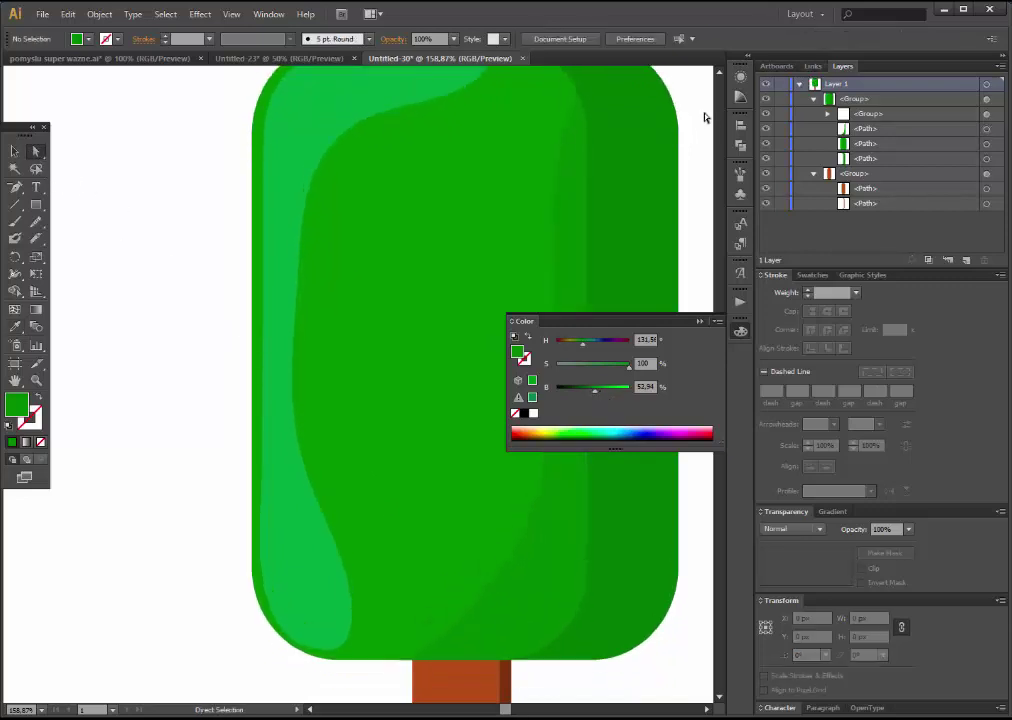
Give both green faces and the brown stick a black 7 pt outline
click(987, 143)
shift+click(988, 158)
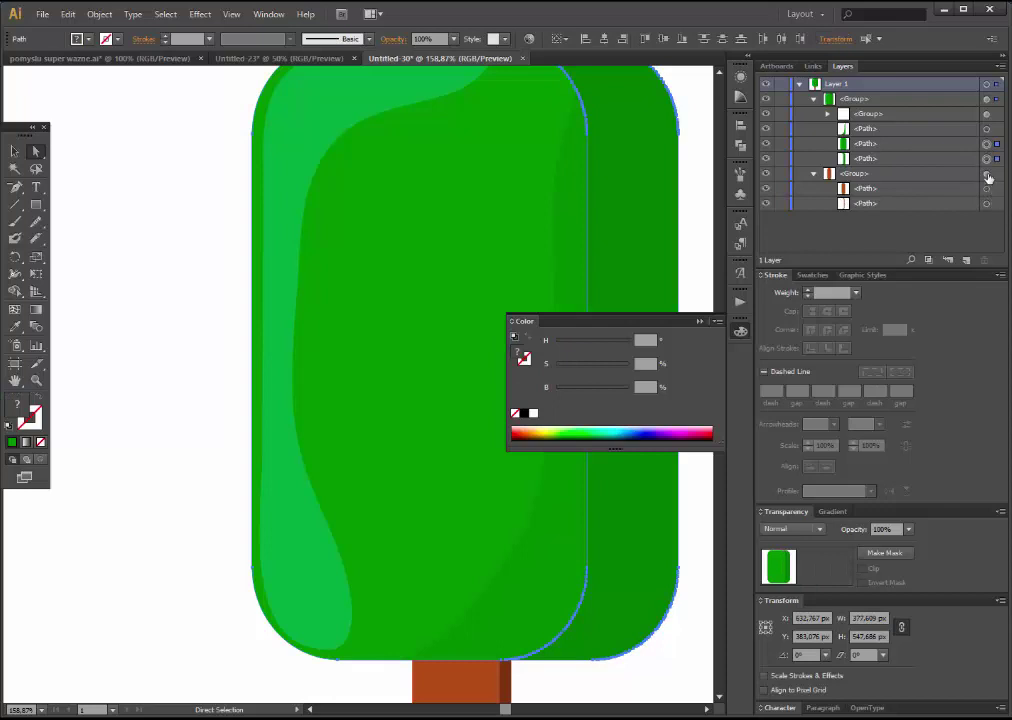
shift+click(987, 174)
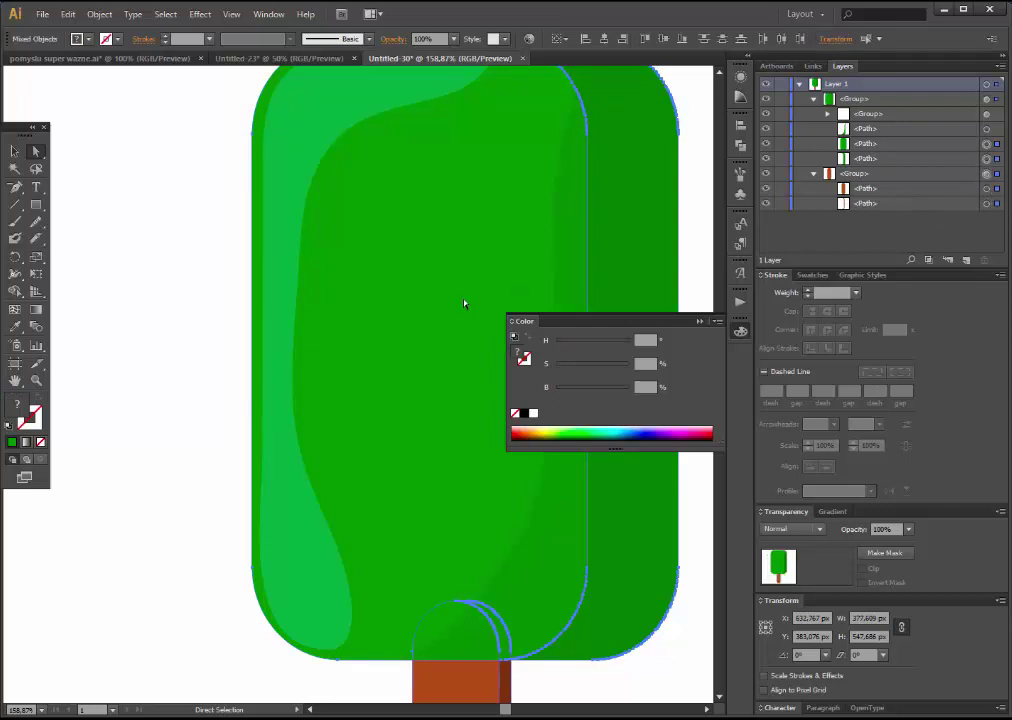
click(38, 423)
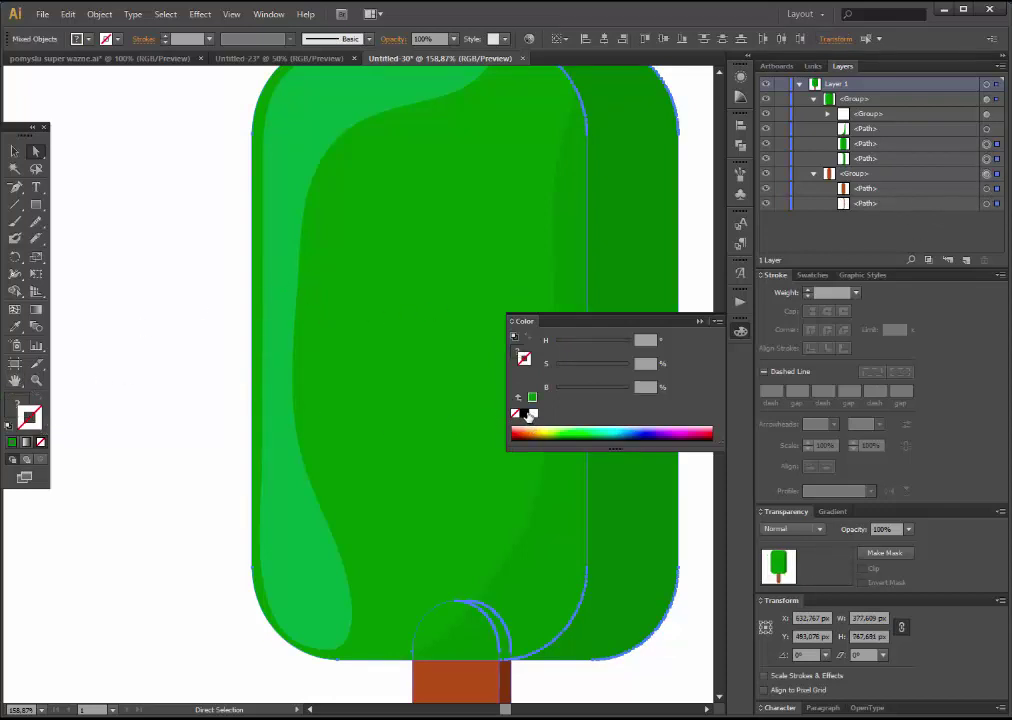
click(524, 413)
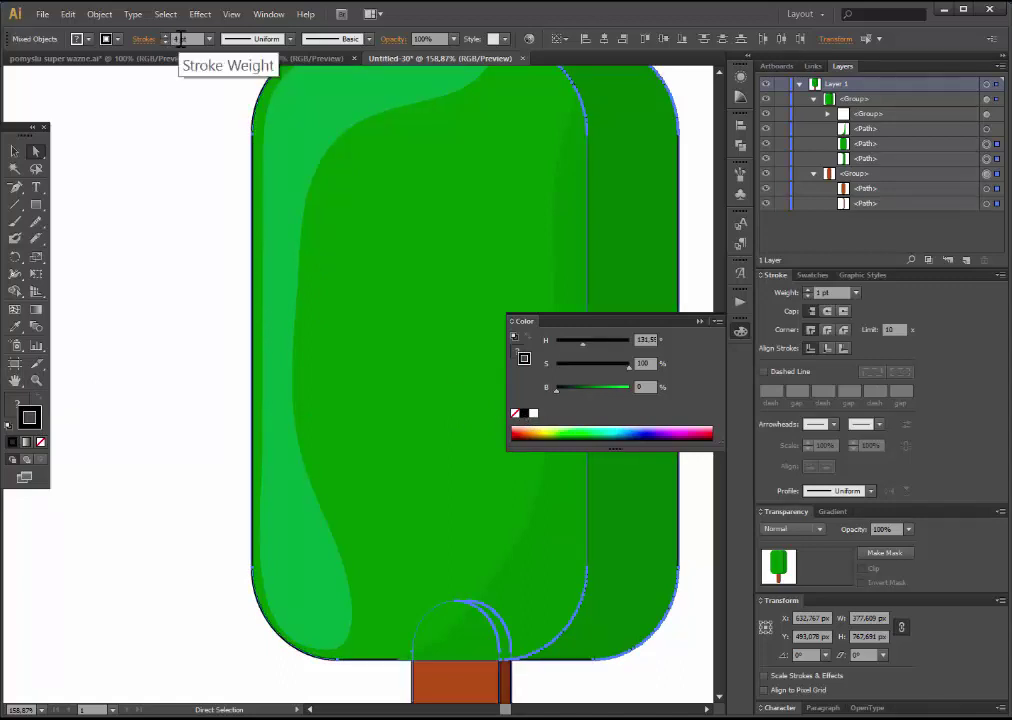
key(Up)
key(Up)
key(Up)
key(Up)
key(Up)
key(Up)
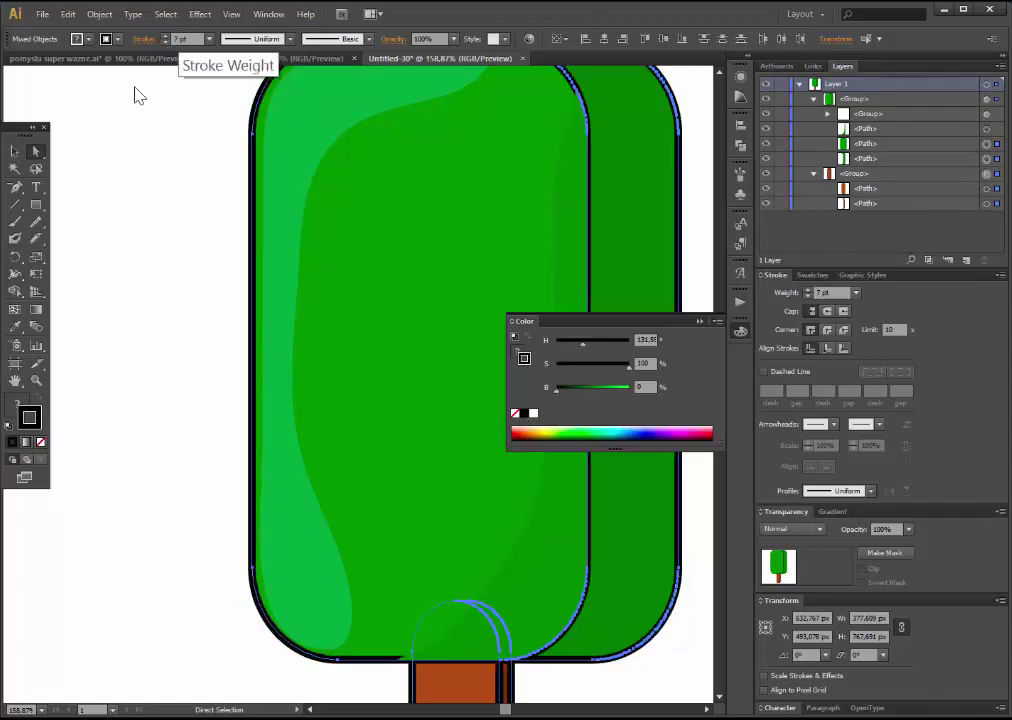
Deselect the lolly and zoom out to 100% to view it whole
click(15, 151)
click(209, 382)
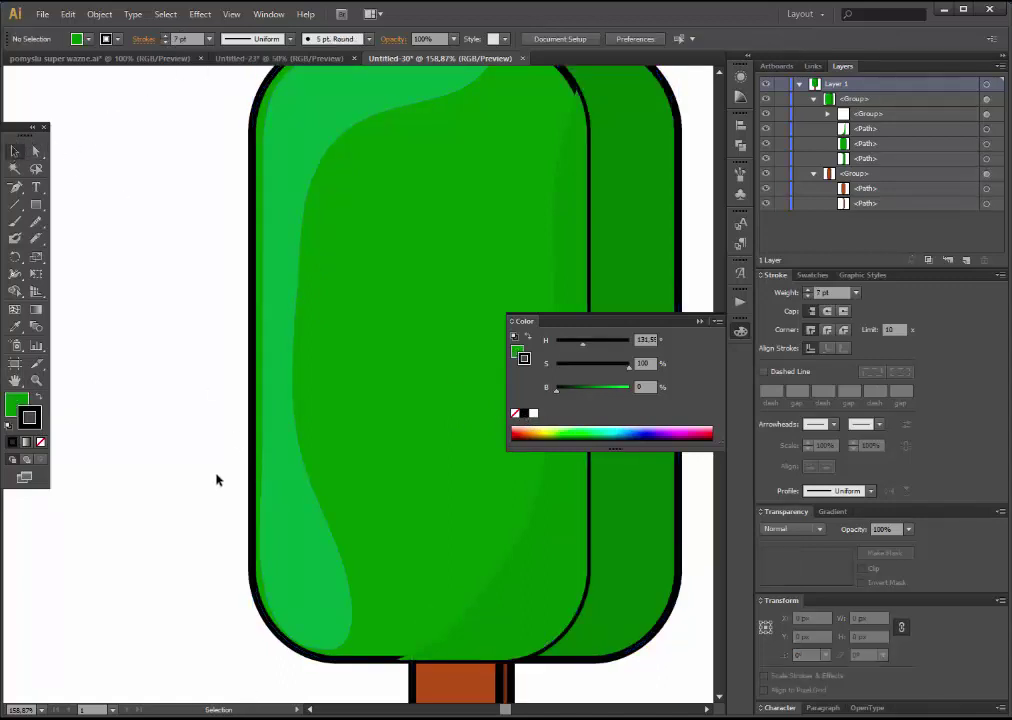
click(36, 381)
alt+click(420, 420)
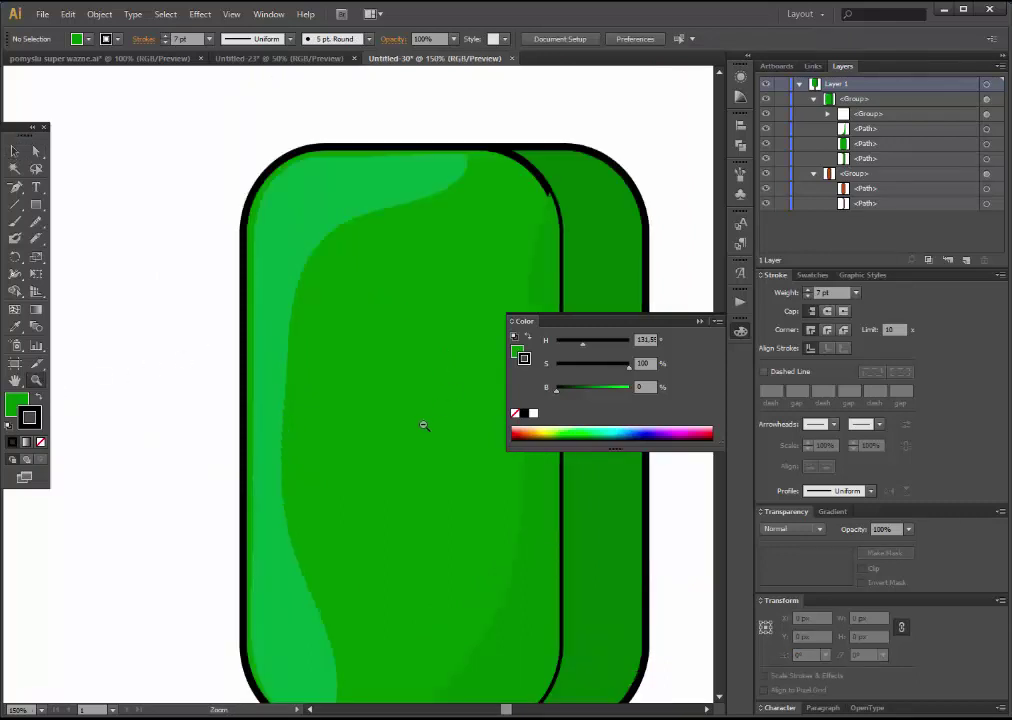
alt+click(409, 461)
alt+click(355, 423)
scroll(351, 325, up, 1)
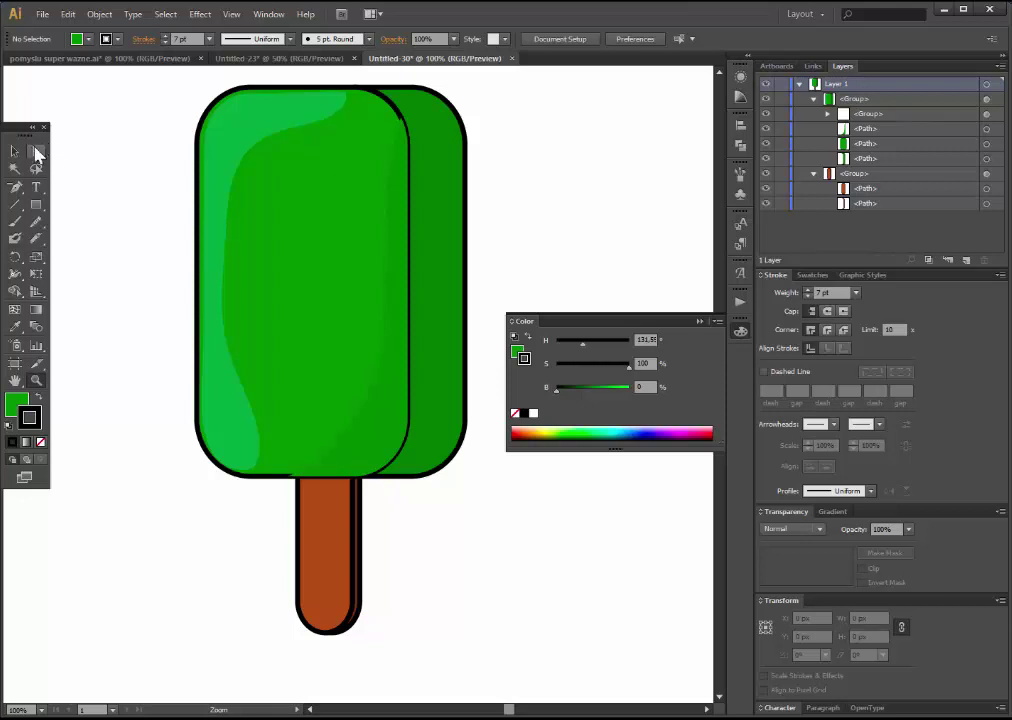
Select the whole lolly and expand its fills and strokes into filled shapes
click(37, 152)
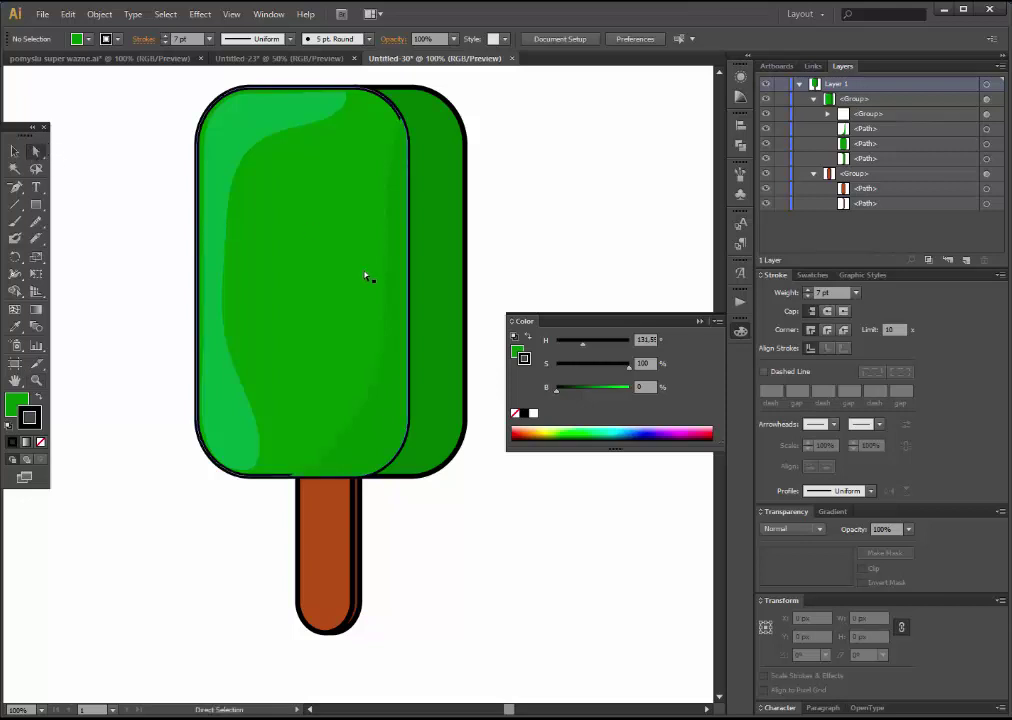
click(15, 151)
drag(107, 82, 470, 474)
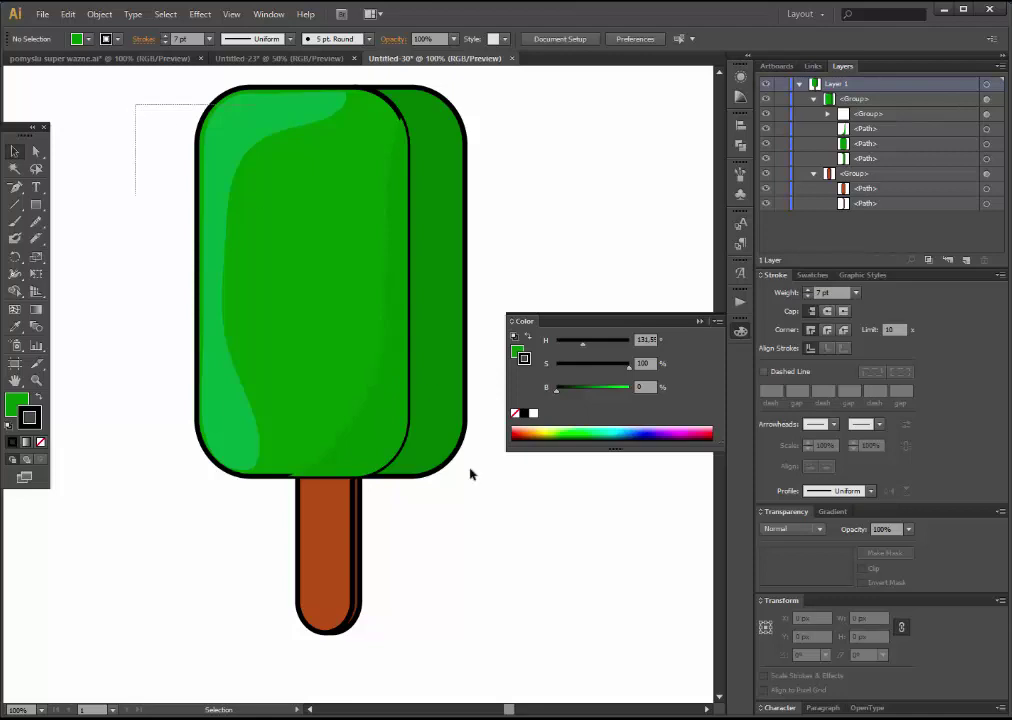
click(99, 14)
click(155, 229)
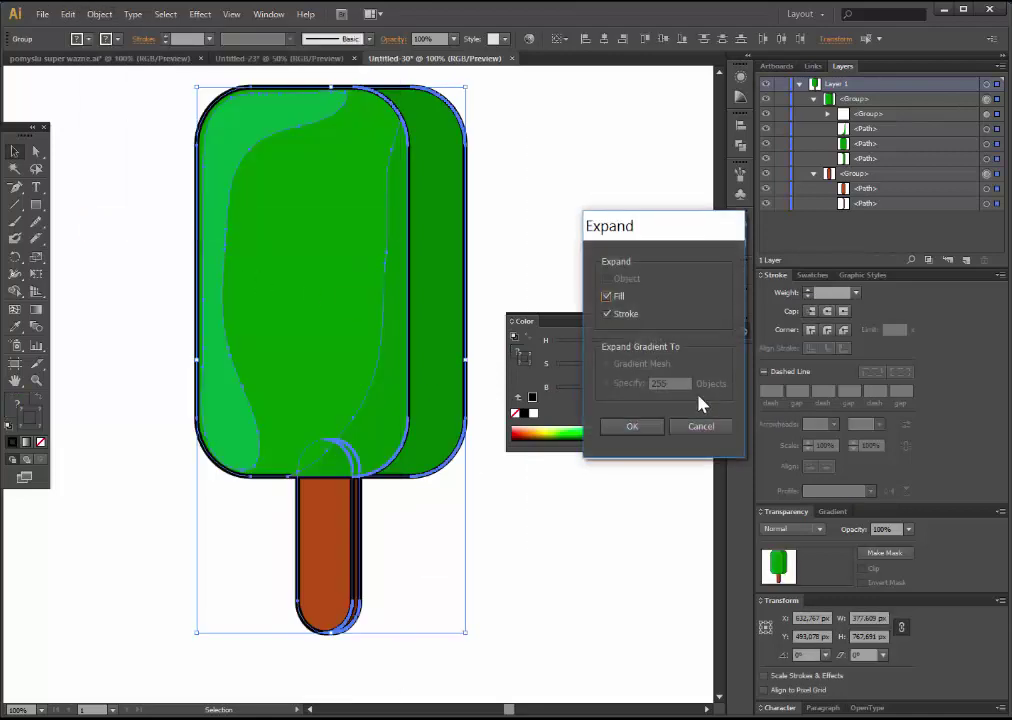
click(632, 428)
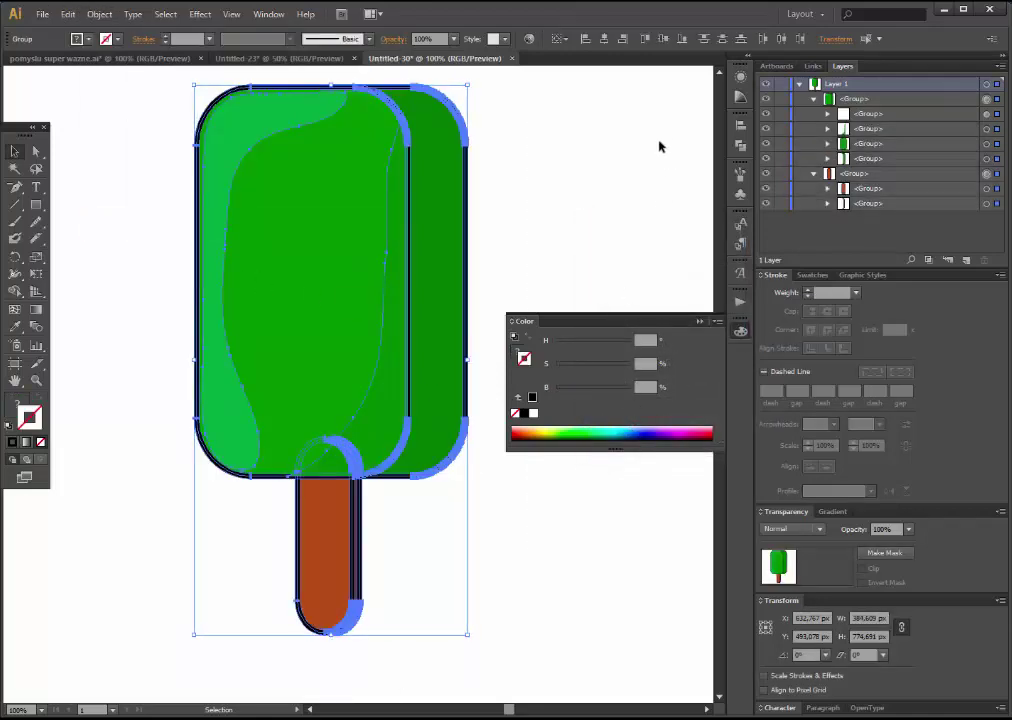
click(626, 135)
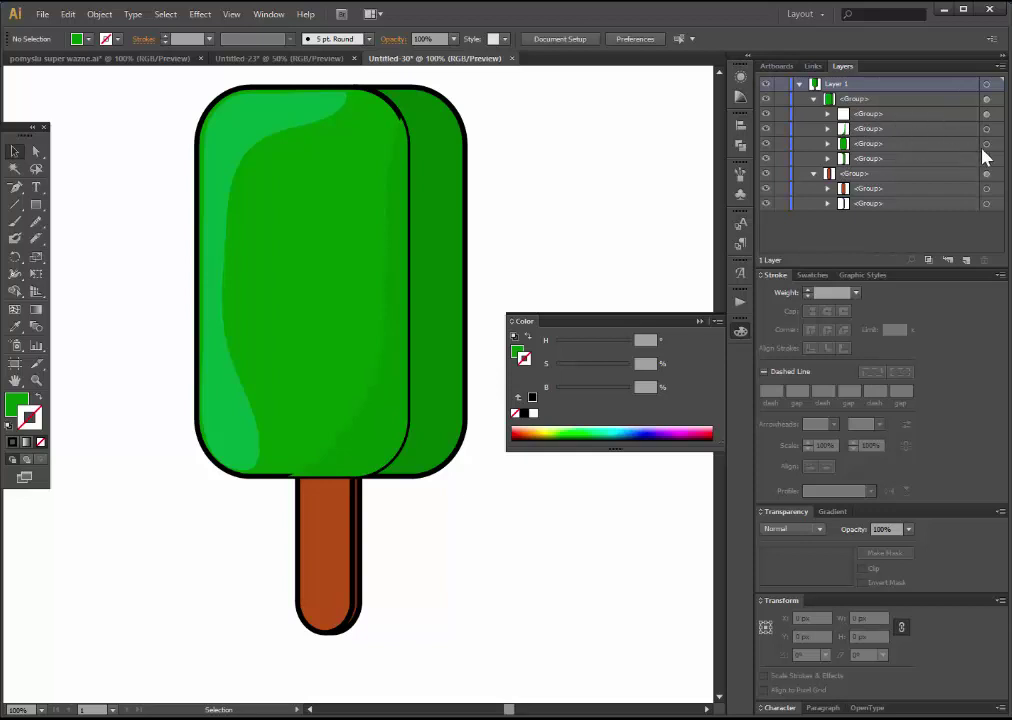
In Layers, drag the front face's outline Compound Path to the top of the lolly group
click(828, 144)
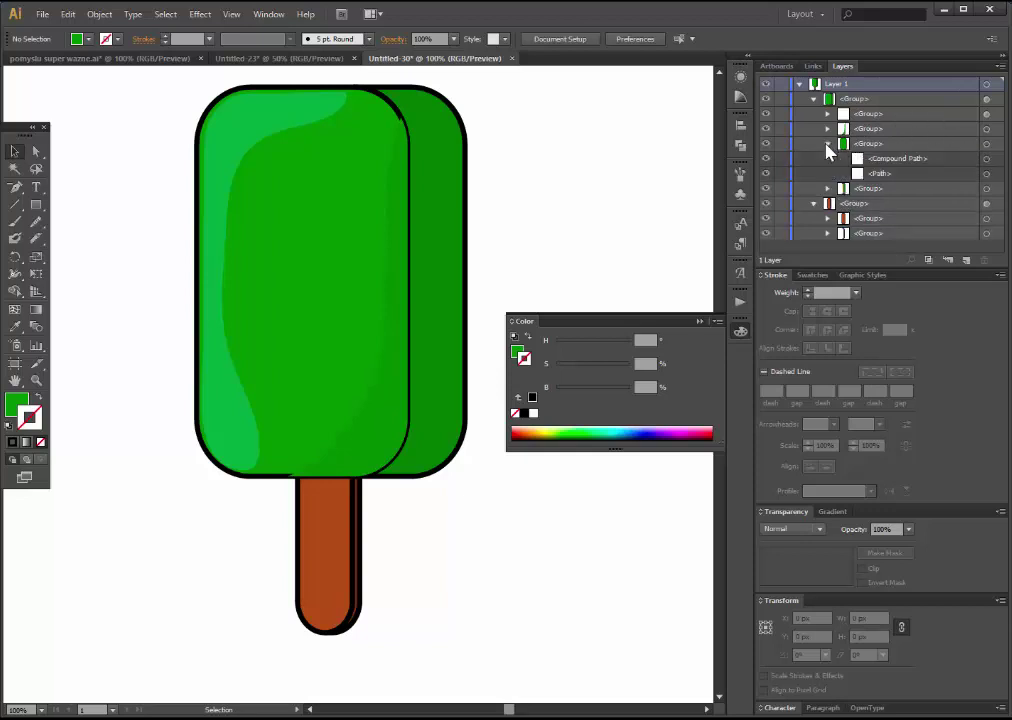
click(988, 160)
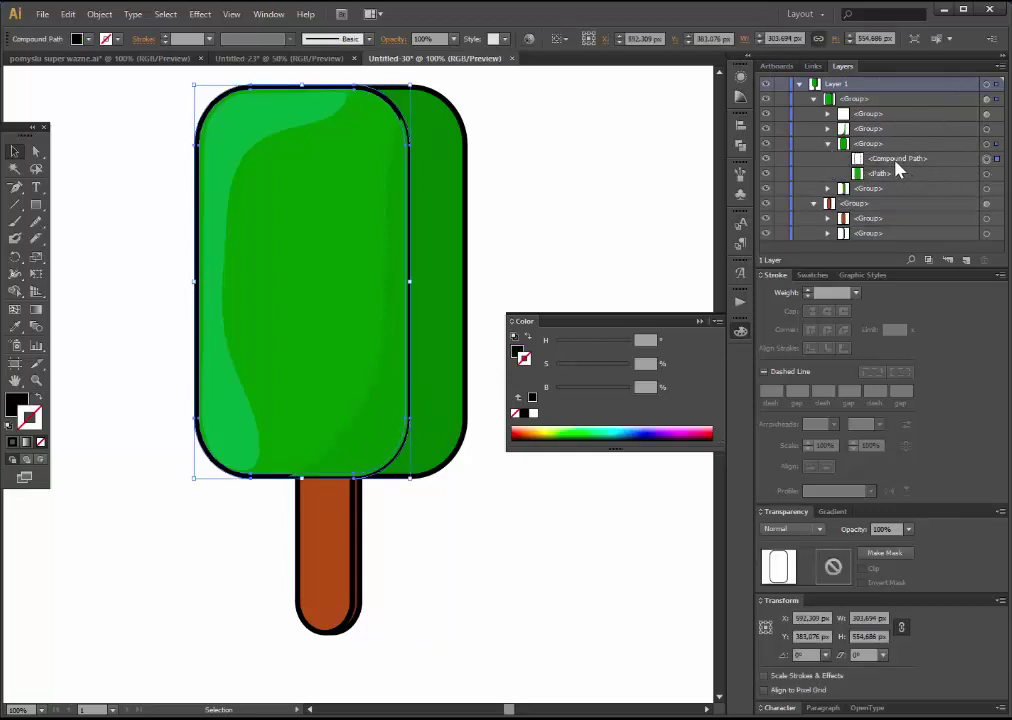
mouse_move(898, 167)
mouse_down()
mouse_move(877, 100)
mouse_move(880, 114)
mouse_up()
click(588, 205)
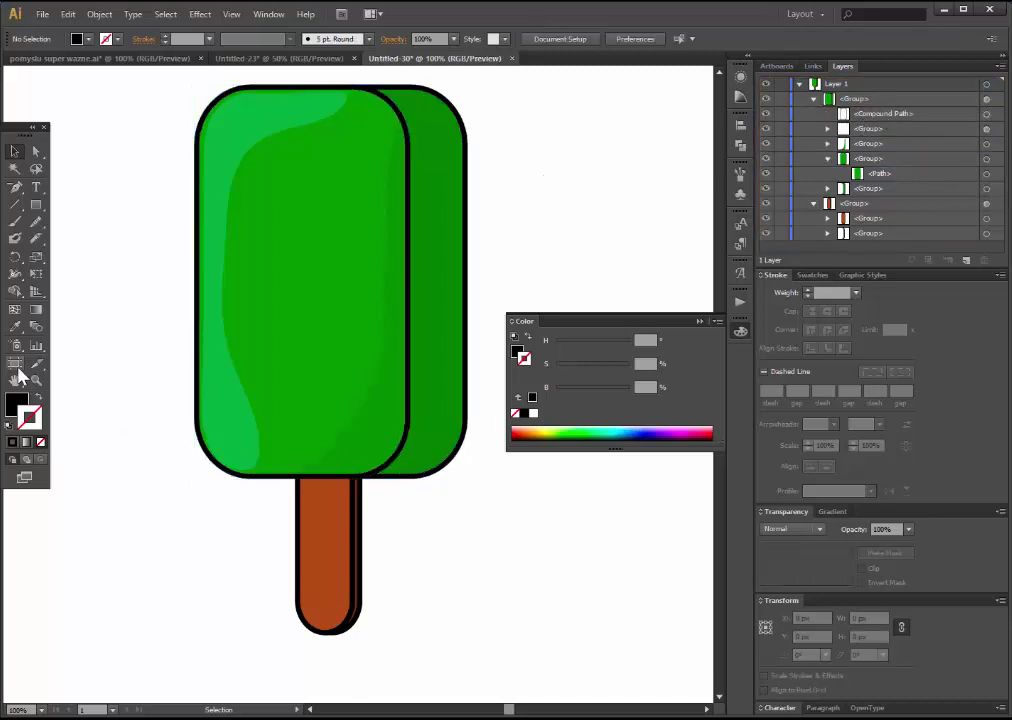
click(36, 153)
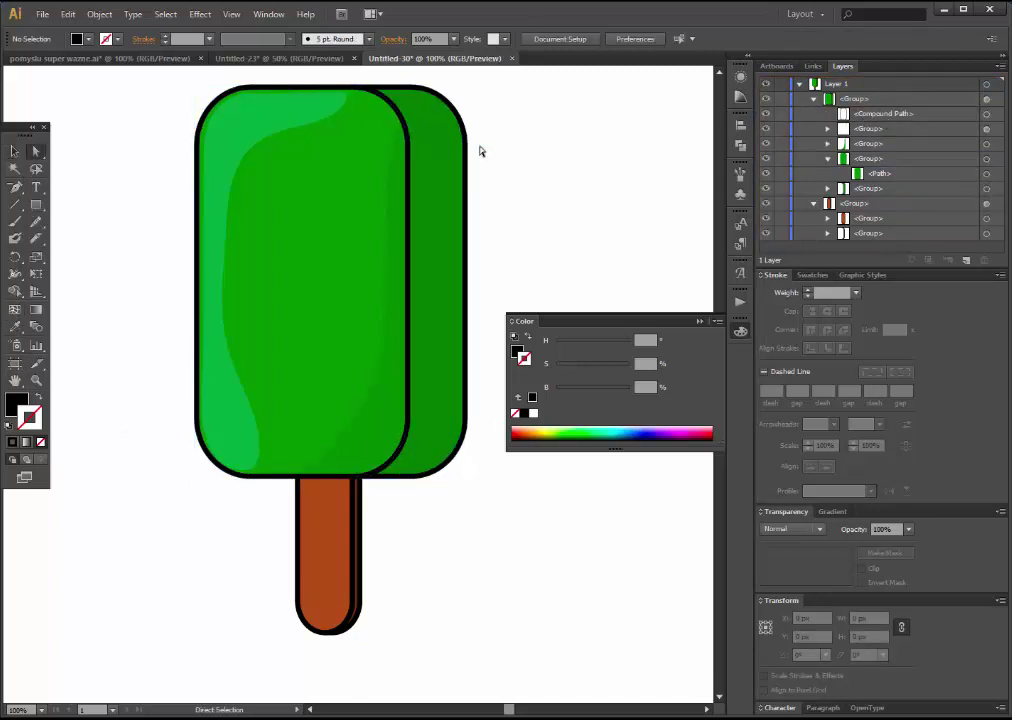
Copy the dark green side face and paste a copy in front
click(430, 153)
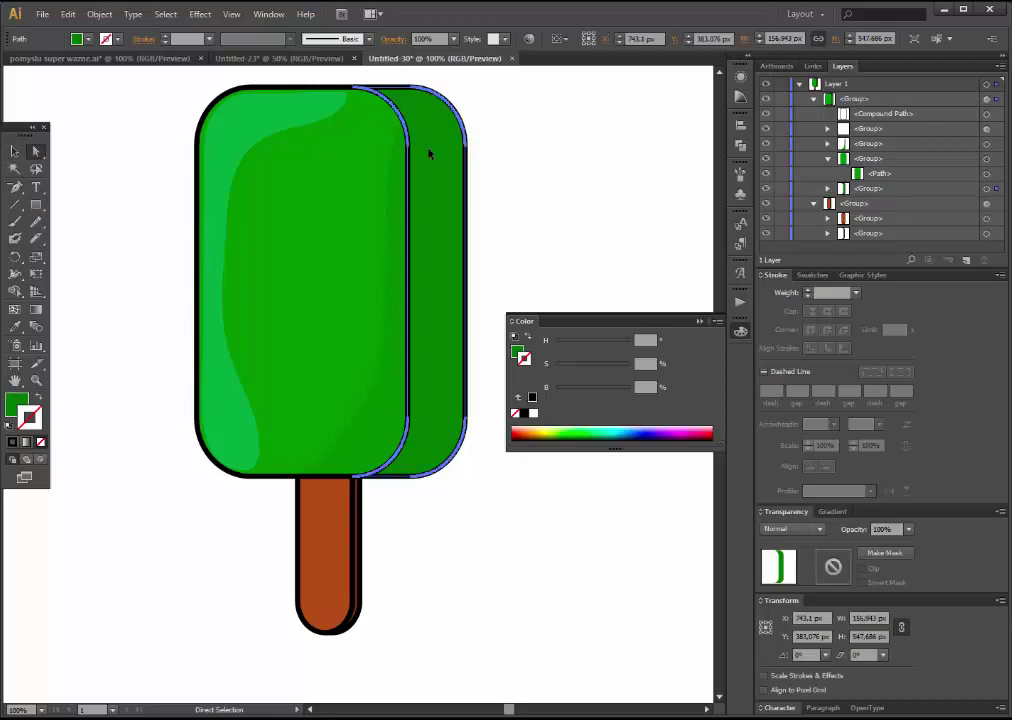
click(68, 14)
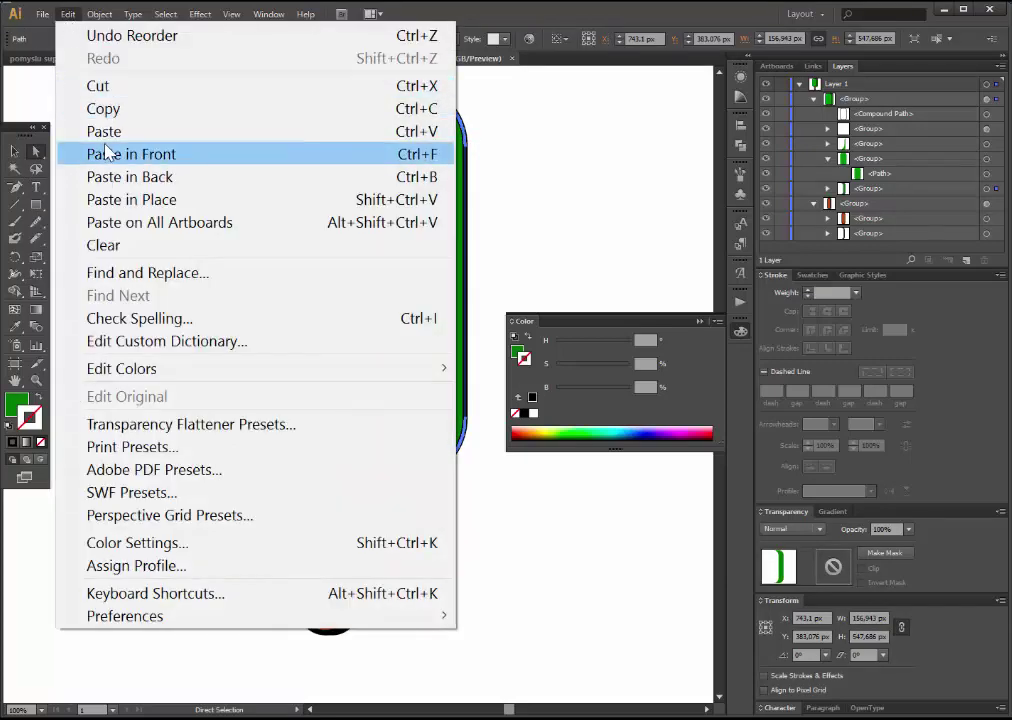
click(106, 106)
click(68, 14)
click(130, 154)
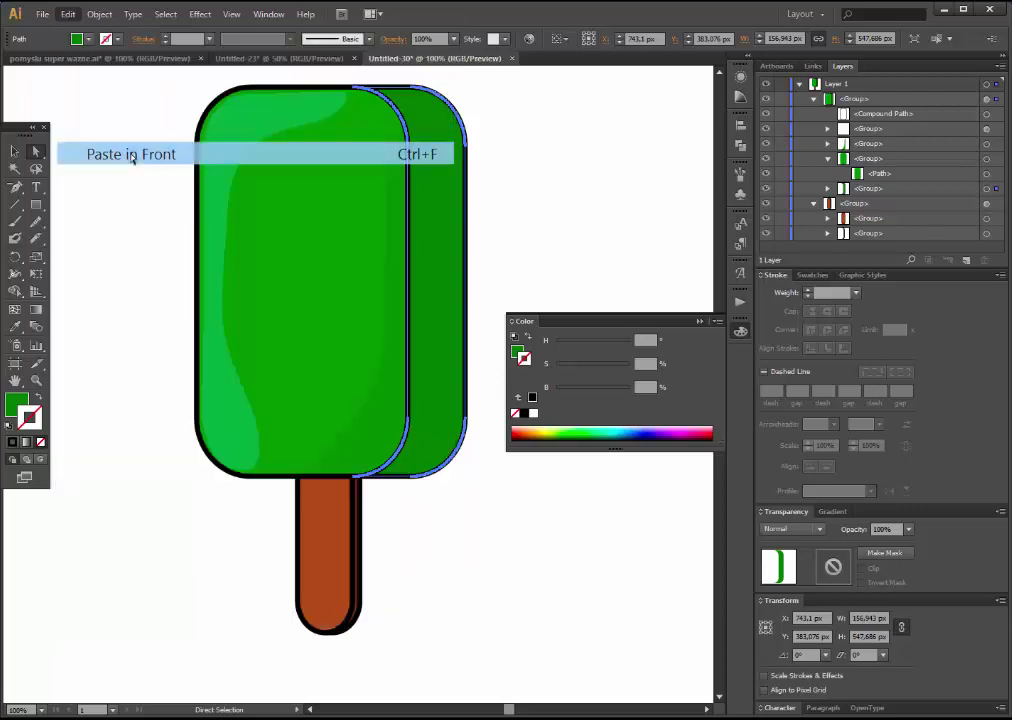
Slice the side-face copy along a curved Knife line and smooth the cut edge
click(36, 238)
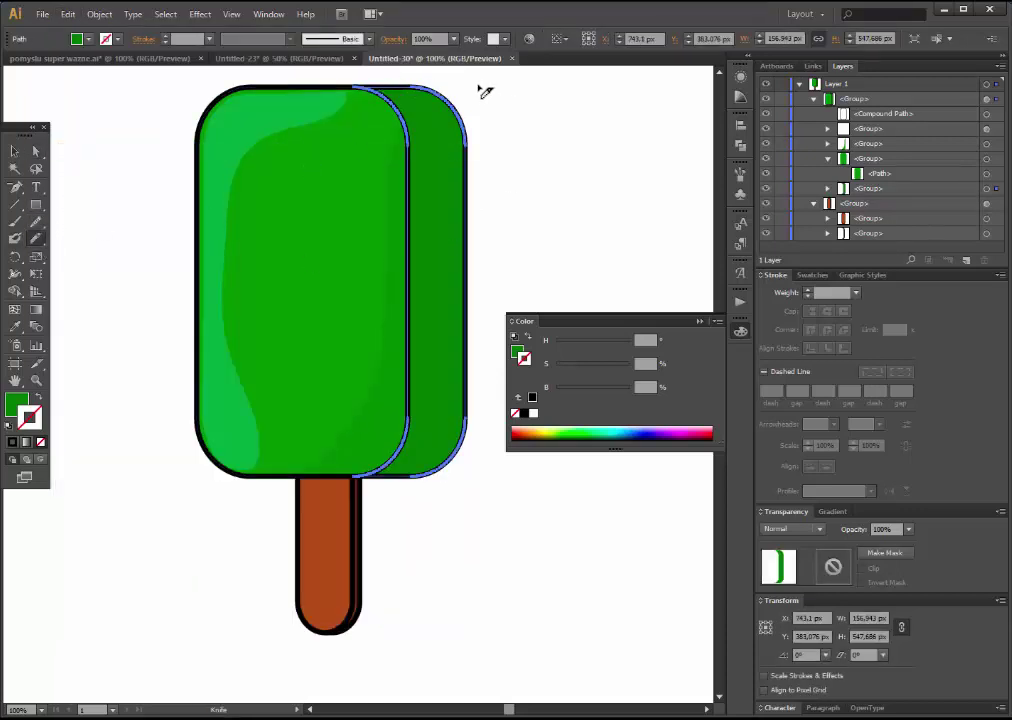
drag(484, 92, 250, 412)
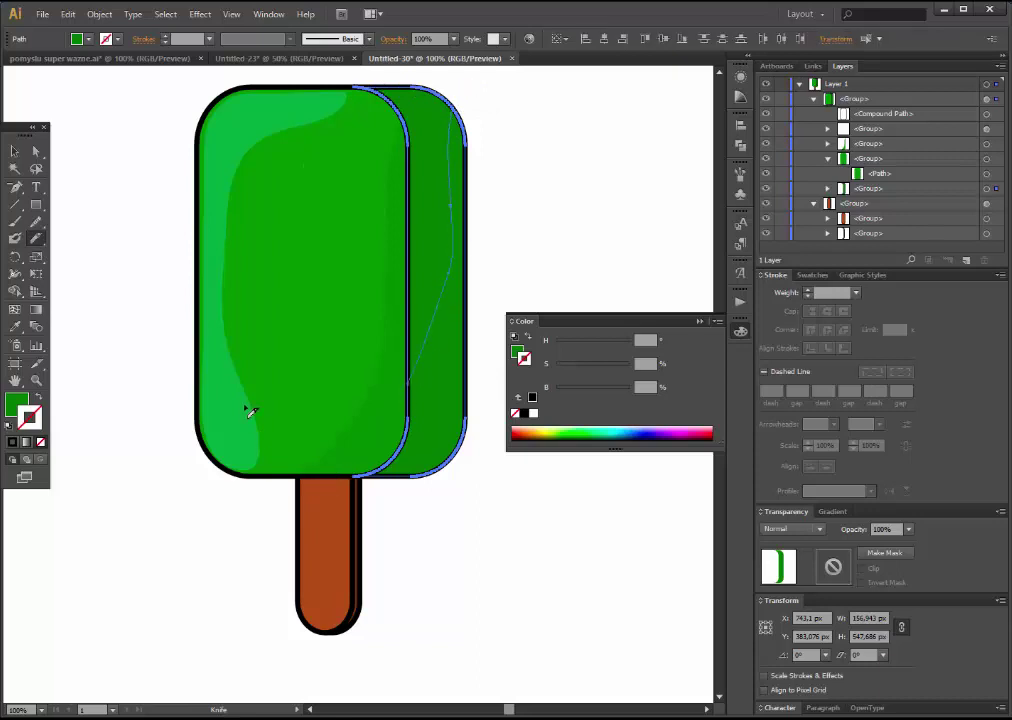
click(36, 223)
drag(453, 234, 452, 160)
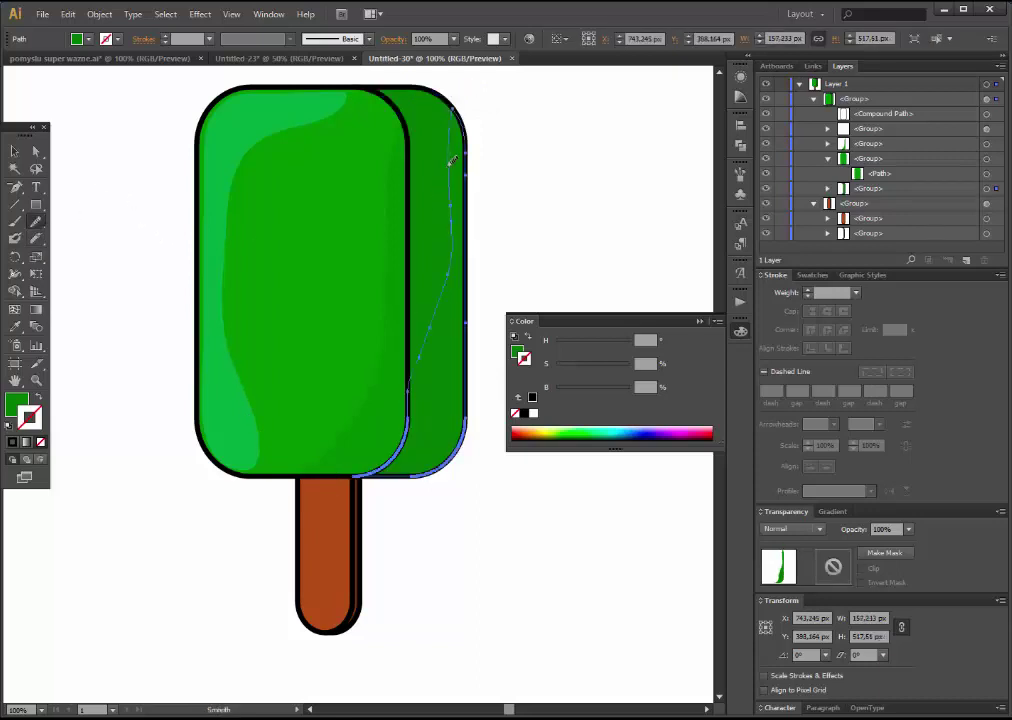
mouse_move(451, 251)
mouse_down()
mouse_move(434, 355)
mouse_move(458, 140)
mouse_up()
click(36, 150)
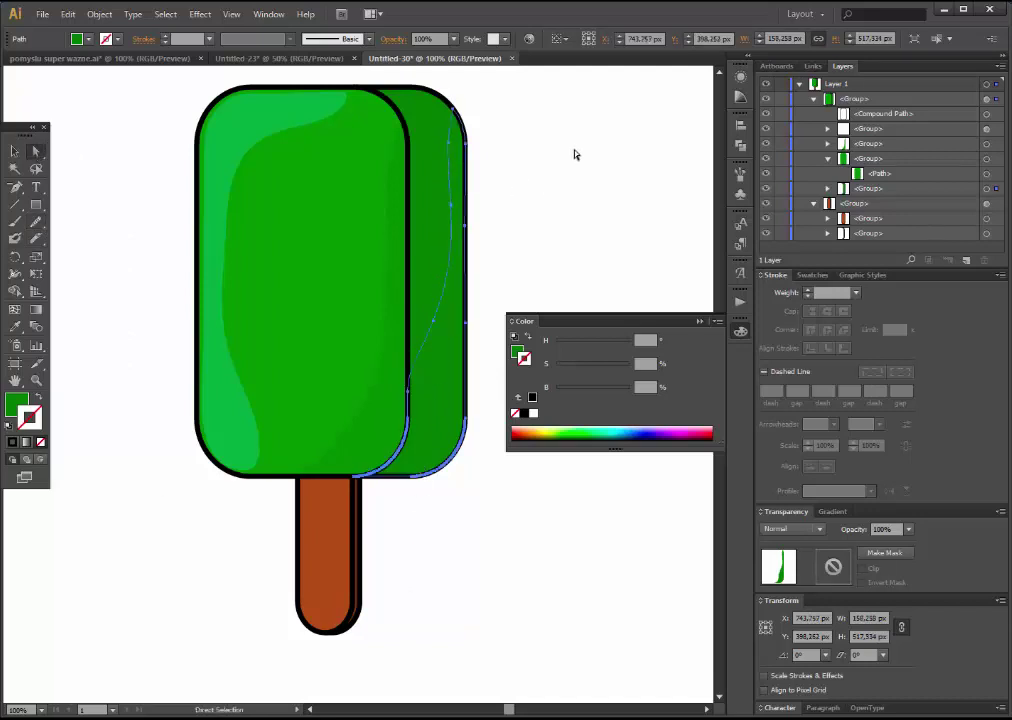
click(478, 455)
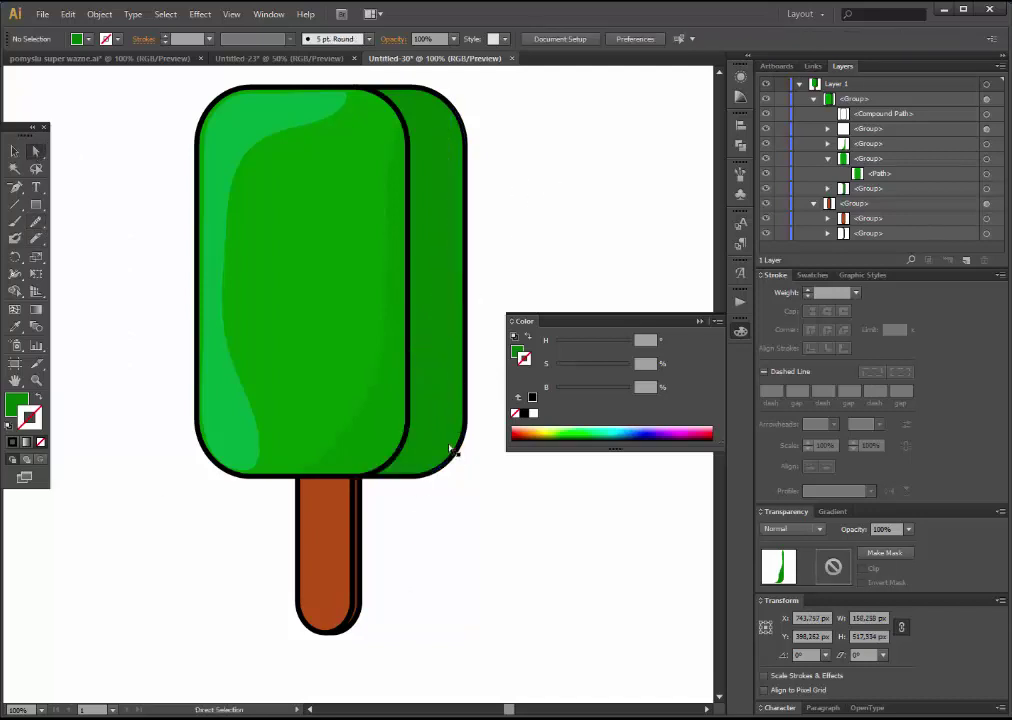
Darken the right-hand cut piece to 43.14% brightness green
click(434, 228)
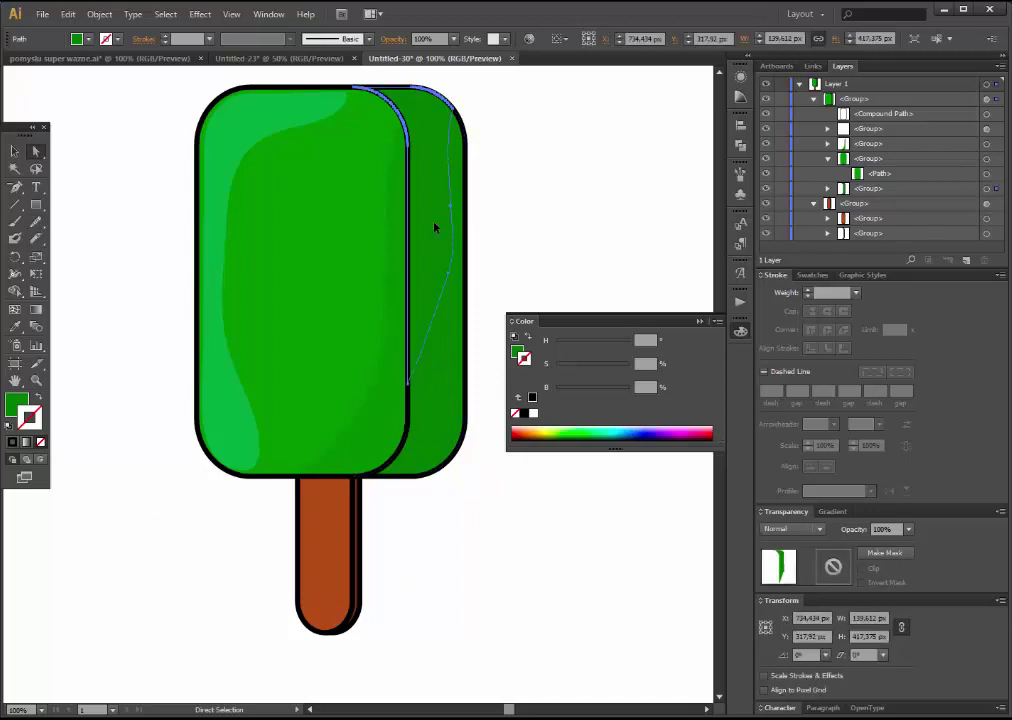
click(501, 361)
click(447, 368)
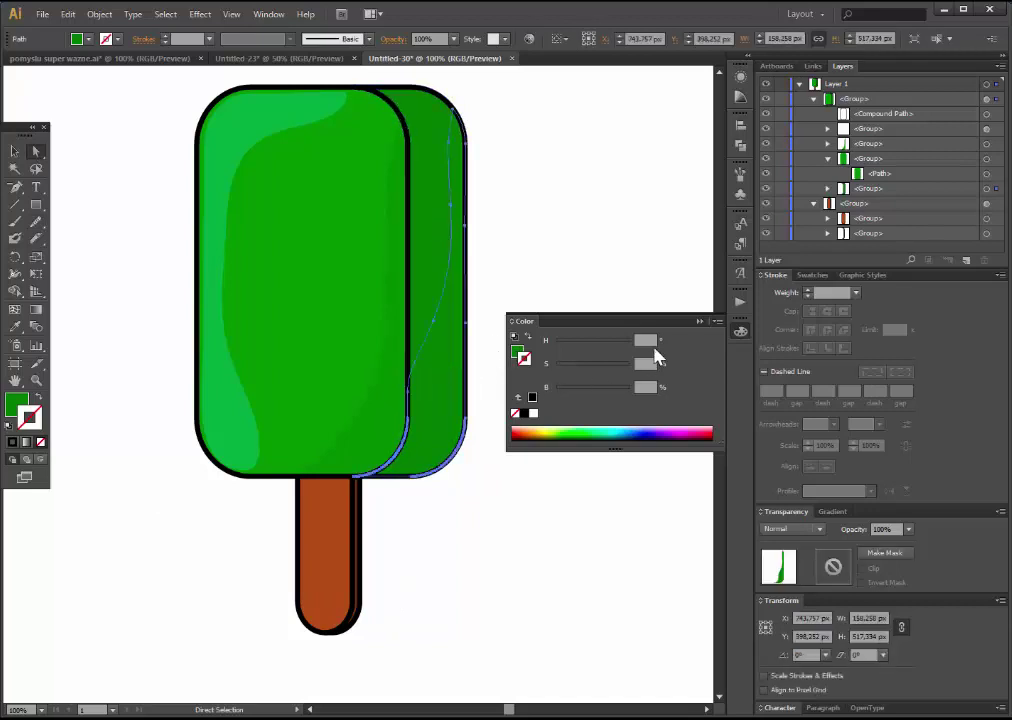
click(14, 406)
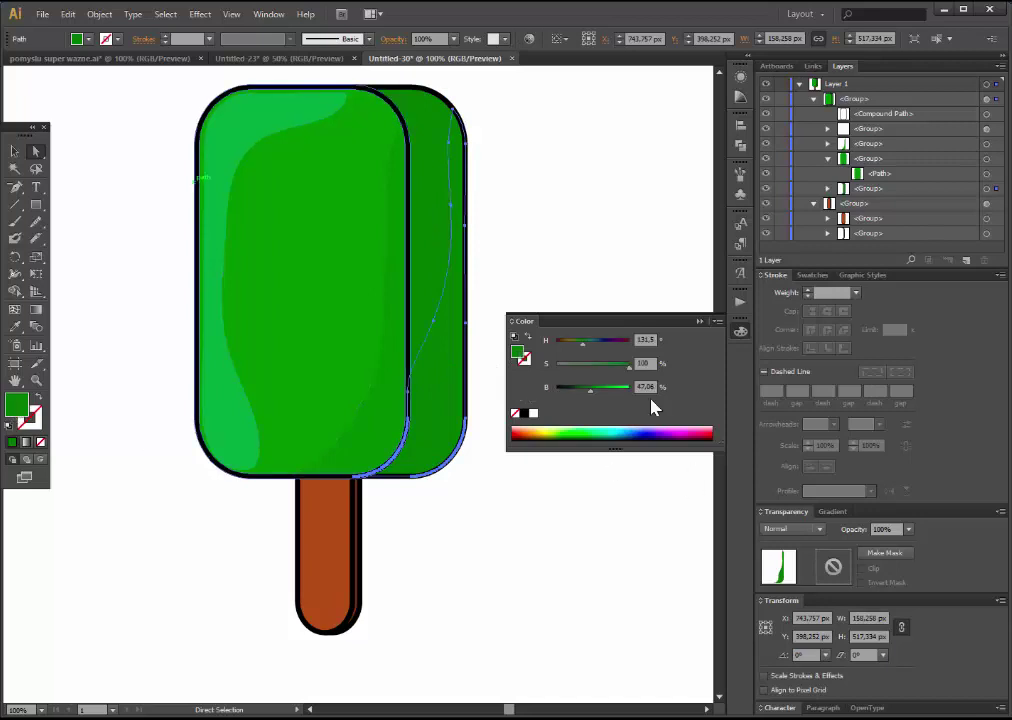
click(587, 397)
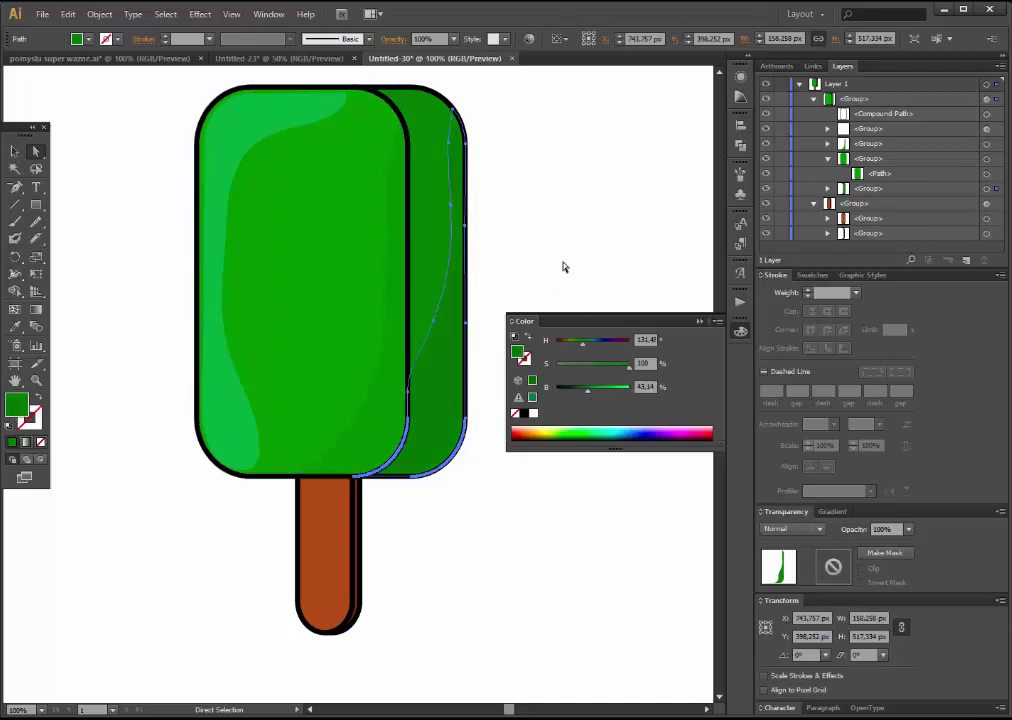
click(489, 287)
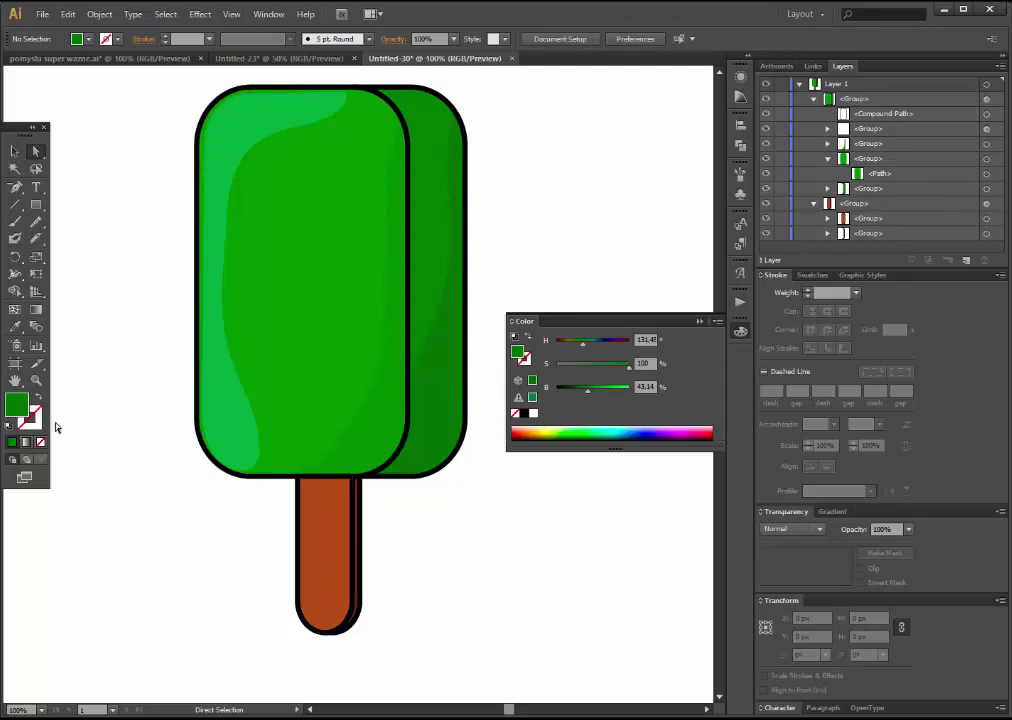
Zoom in on the brown stick and paste a copy of it in front
click(36, 380)
drag(283, 492, 381, 642)
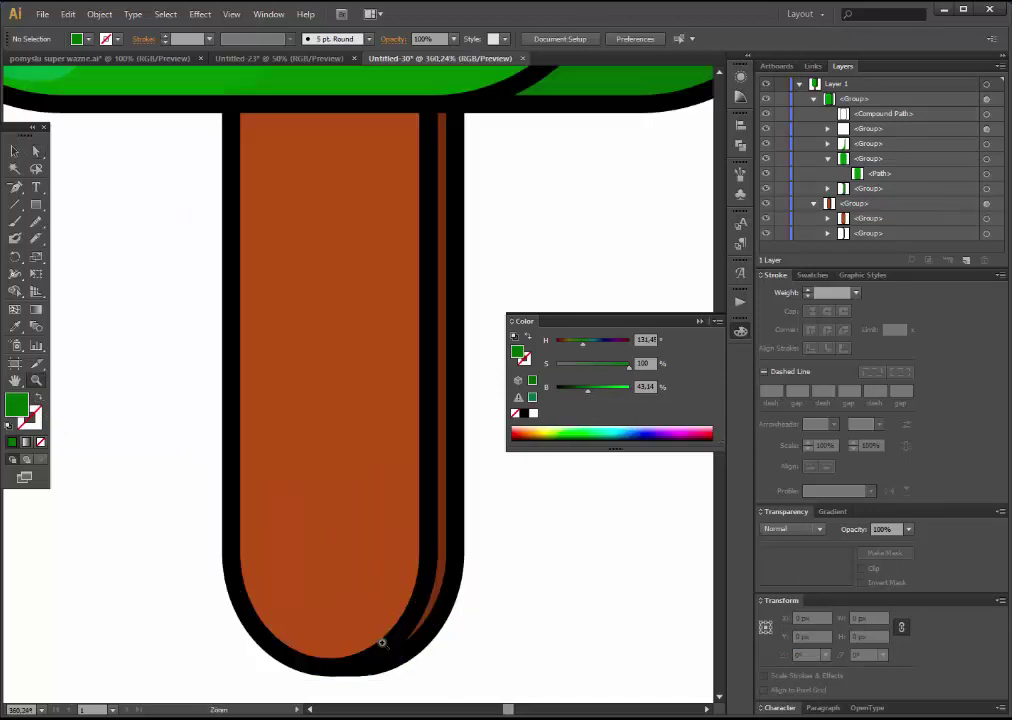
click(35, 151)
click(332, 229)
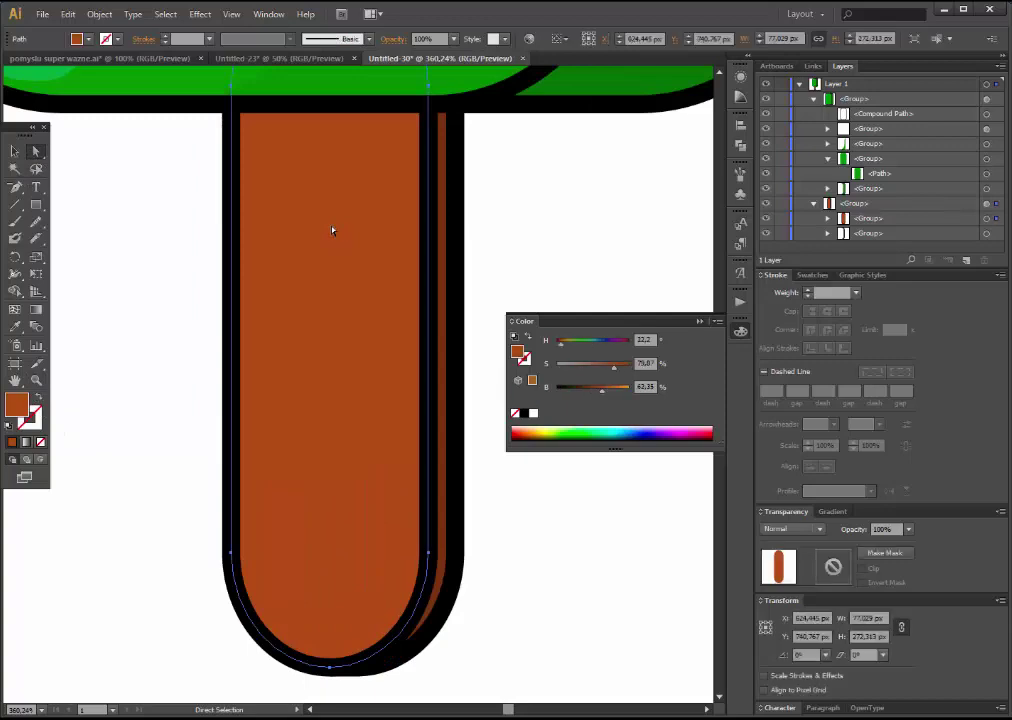
click(67, 14)
click(85, 108)
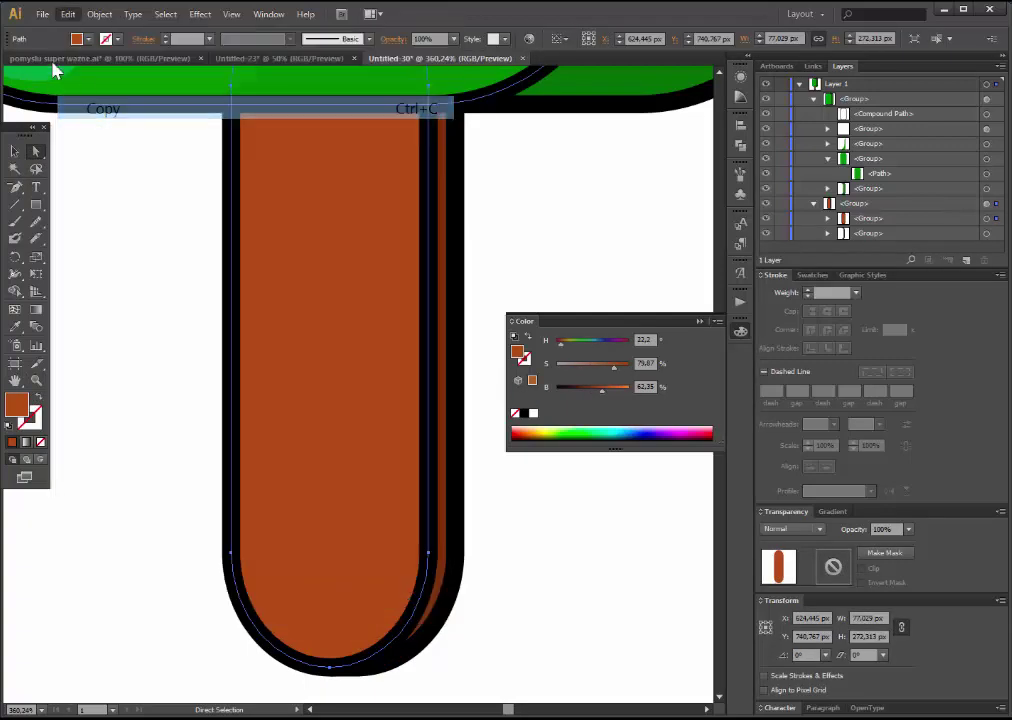
click(67, 14)
click(131, 153)
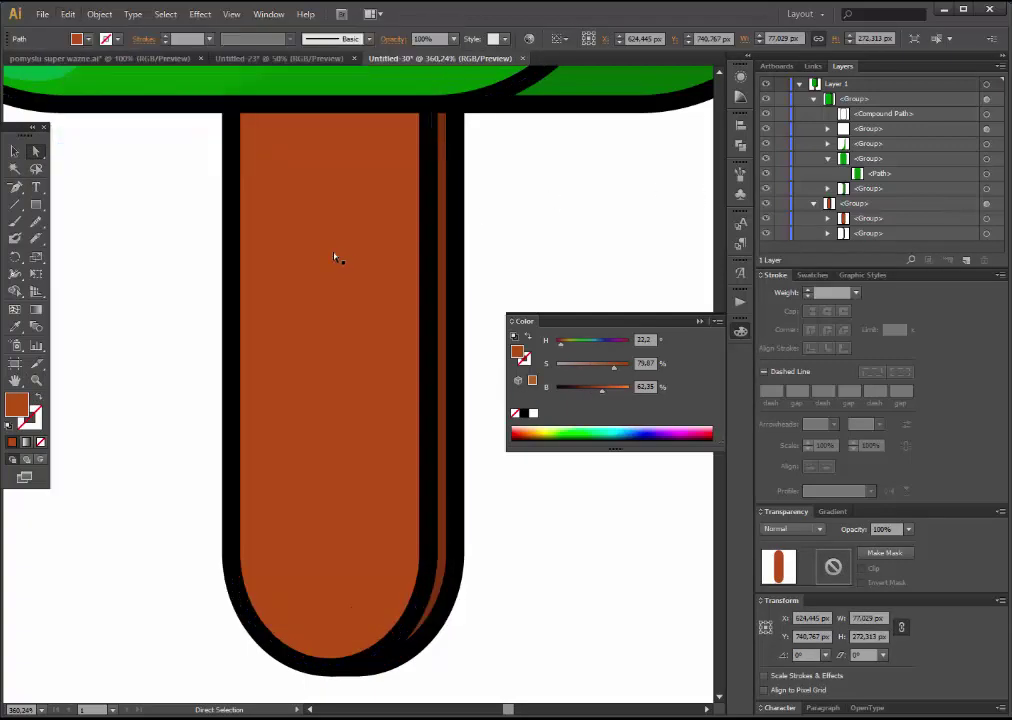
Knife-cut the stick copy into a top strip, a narrow left strip and a J-shaped right piece
click(36, 238)
mouse_move(186, 158)
mouse_down()
mouse_move(210, 140)
mouse_move(445, 166)
mouse_up()
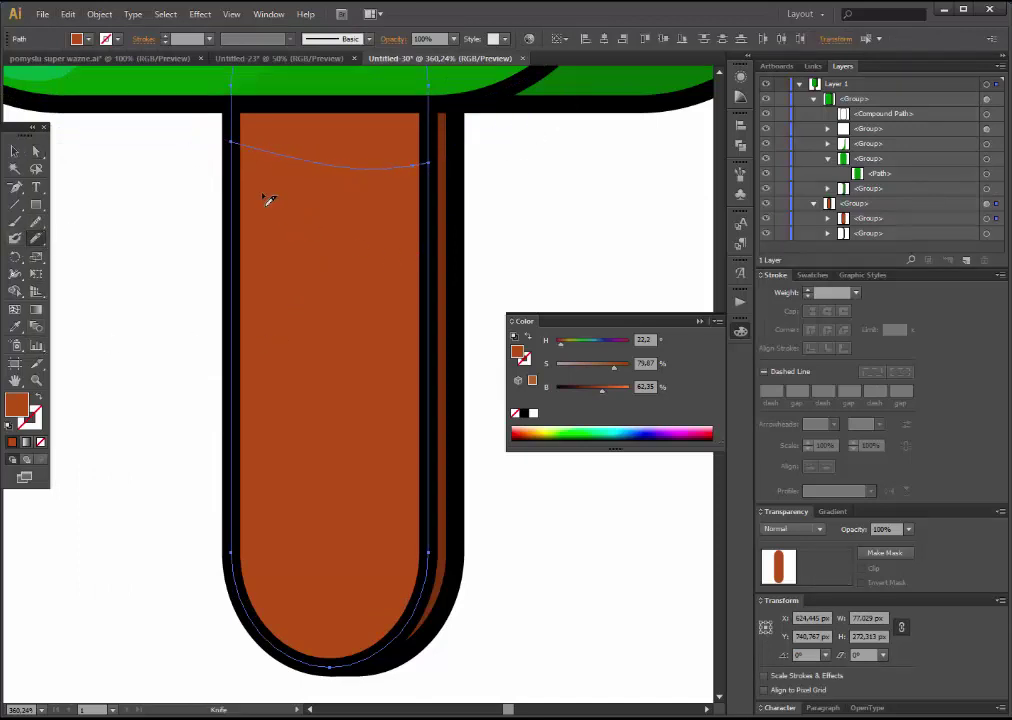
drag(206, 177, 290, 228)
mouse_move(293, 512)
mouse_down()
mouse_move(273, 587)
mouse_move(190, 427)
mouse_up()
drag(428, 197, 375, 535)
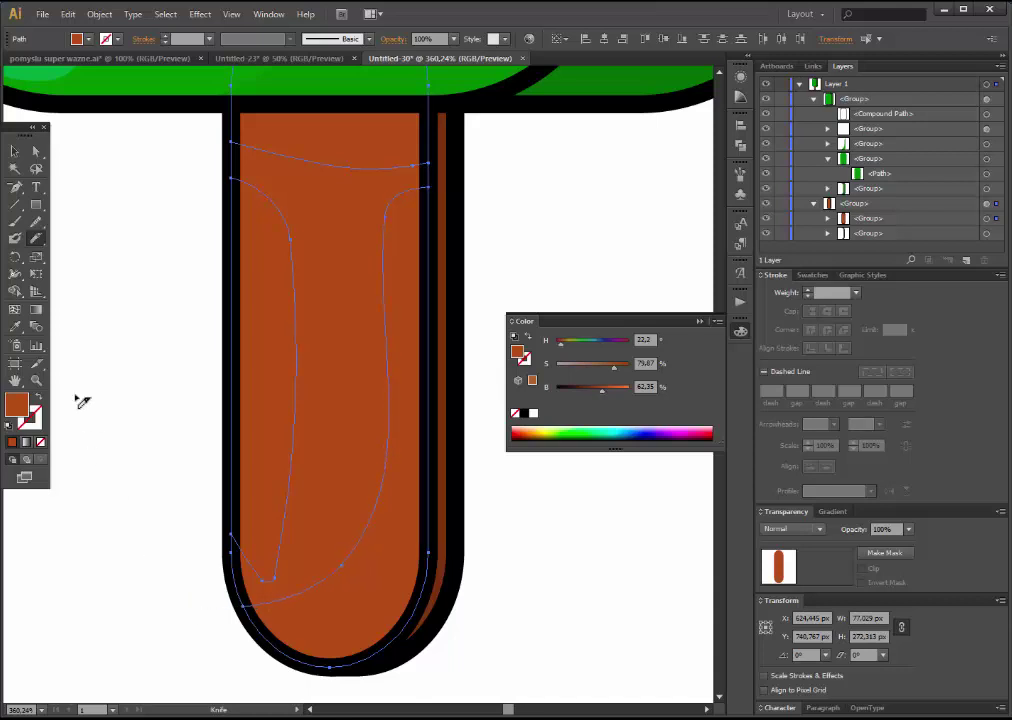
click(35, 151)
click(110, 233)
click(333, 221)
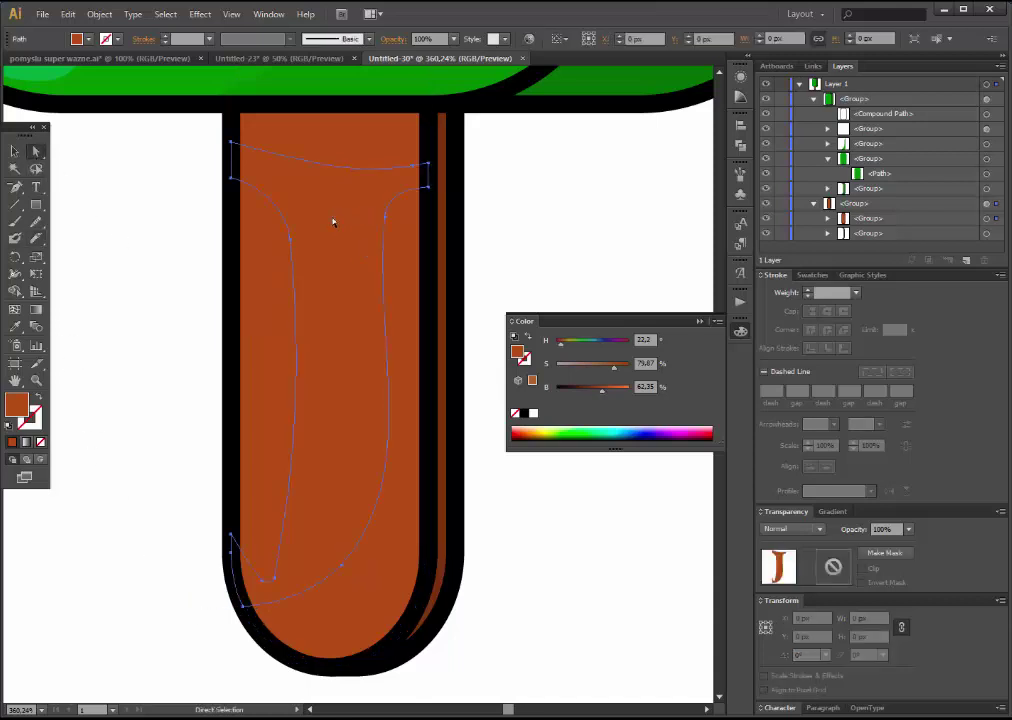
key(Delete)
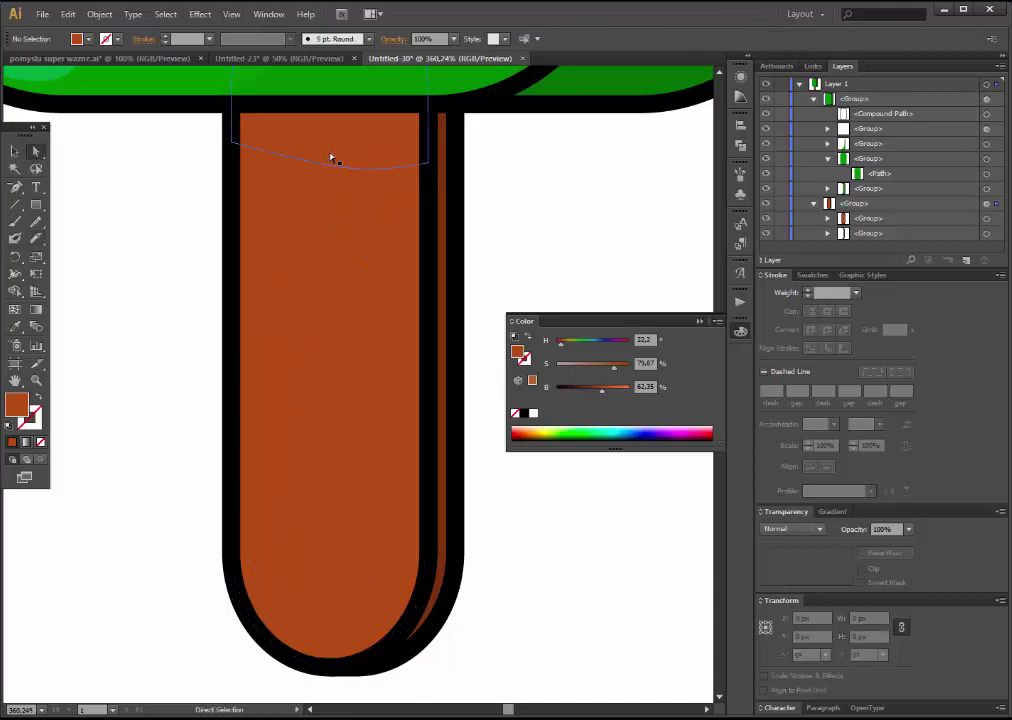
Smooth the edges of the stick's top strip and narrow left strip
click(334, 158)
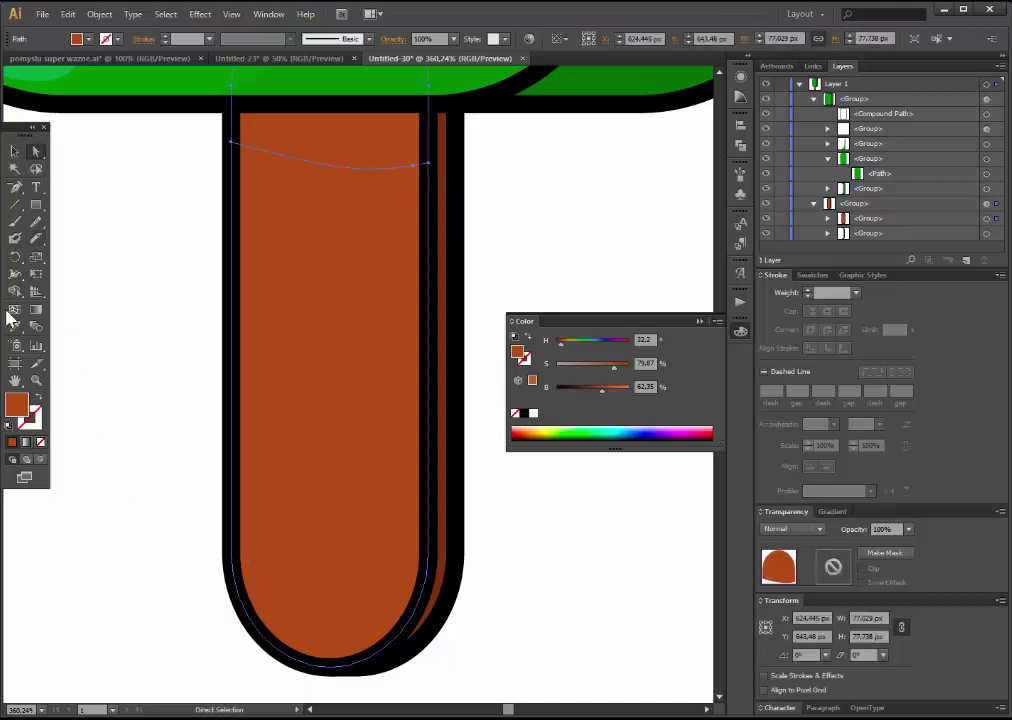
click(36, 222)
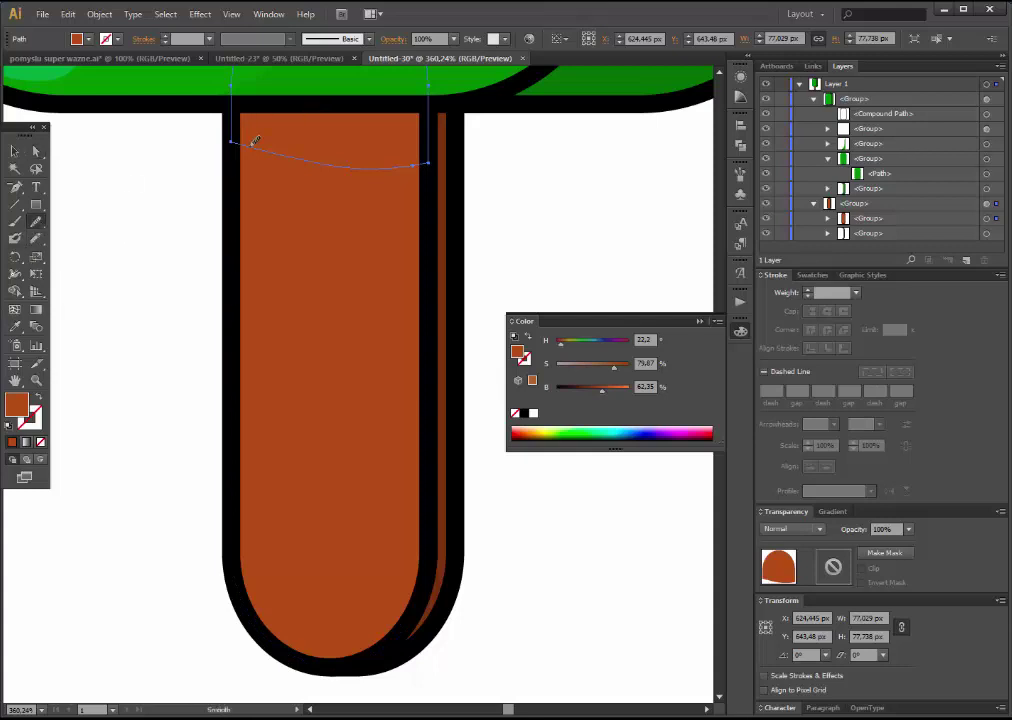
mouse_move(255, 140)
mouse_down()
mouse_move(455, 133)
mouse_move(334, 167)
mouse_up()
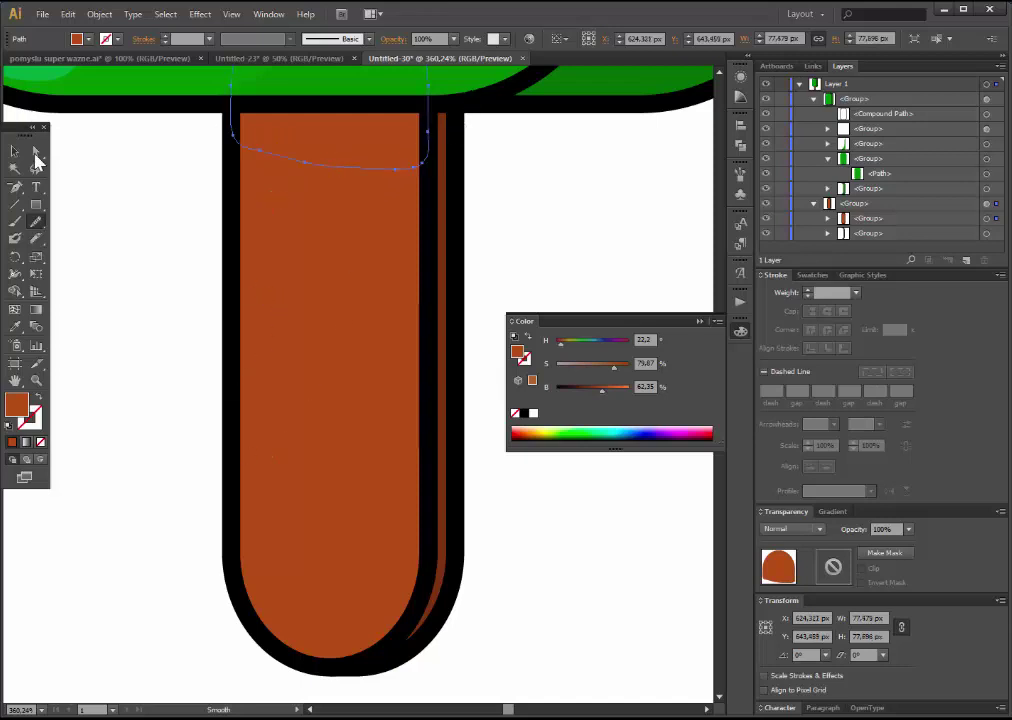
click(36, 152)
click(260, 311)
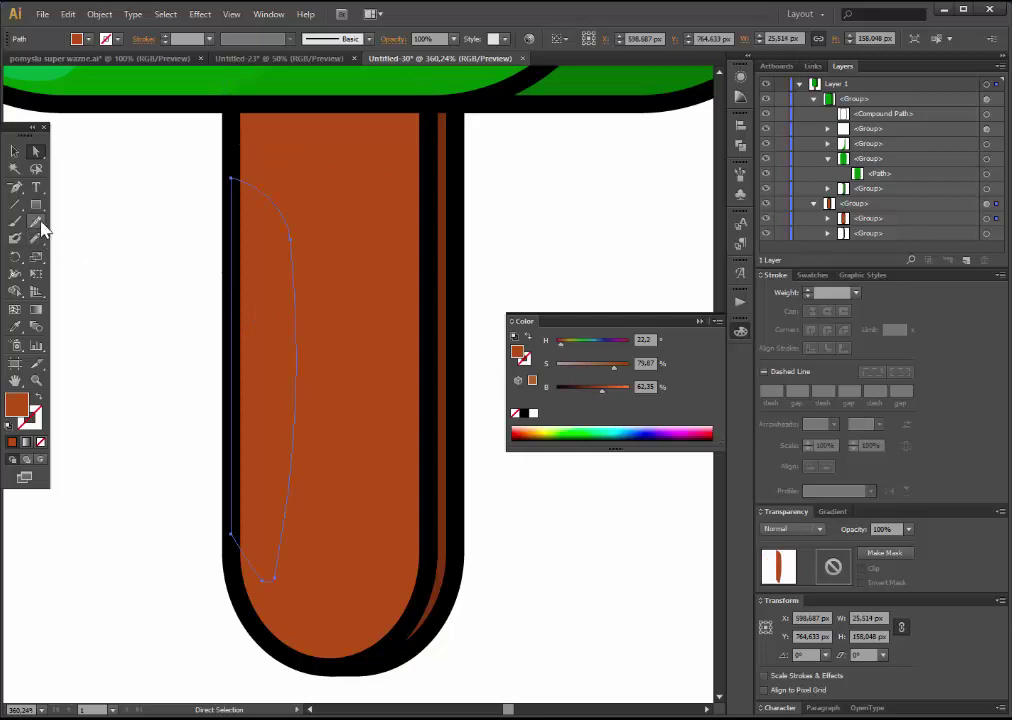
click(40, 223)
drag(253, 180, 302, 274)
mouse_move(241, 541)
mouse_down()
mouse_move(273, 529)
mouse_move(303, 413)
mouse_up()
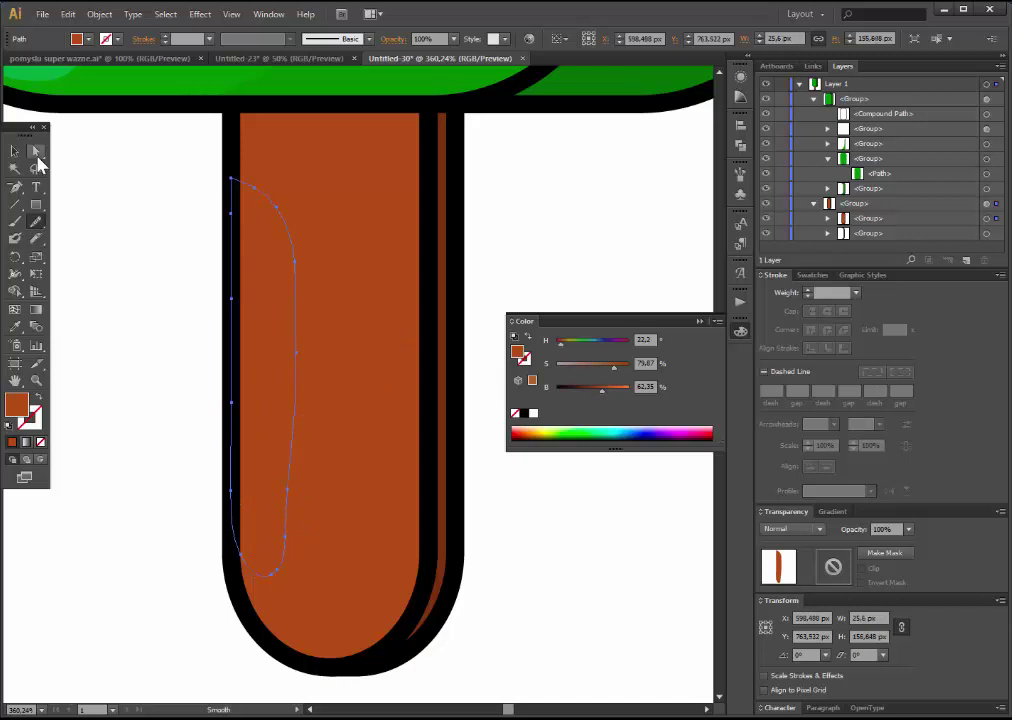
Smooth the J-shaped right piece's left edge, then reselect the left highlight strip
click(36, 151)
click(399, 316)
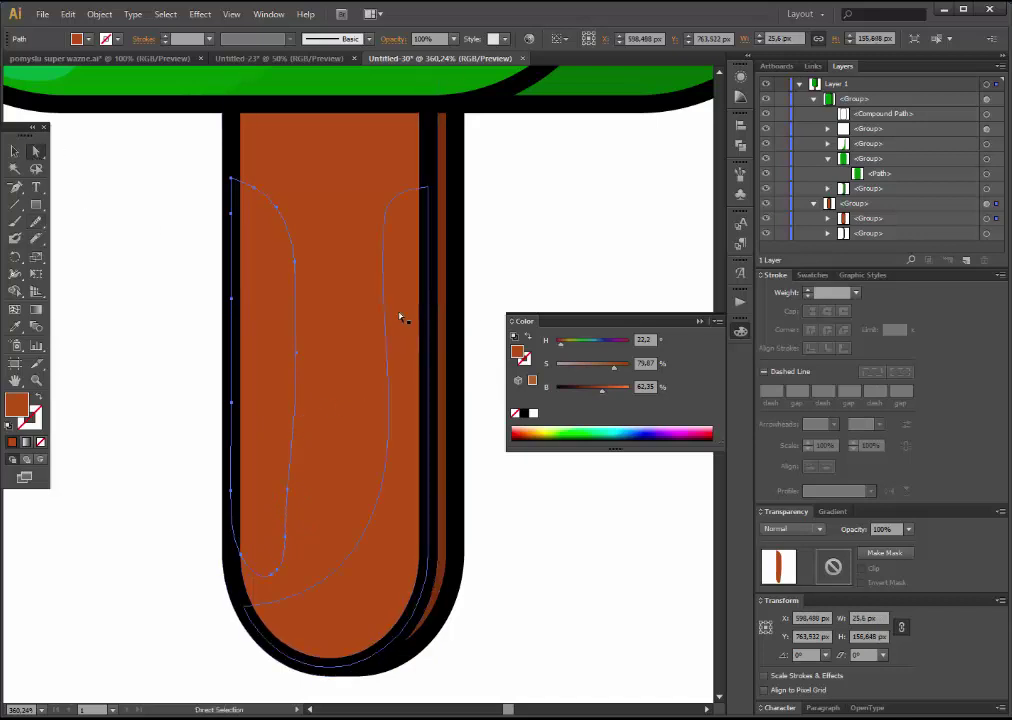
click(36, 222)
mouse_move(405, 195)
mouse_down()
mouse_move(398, 436)
mouse_move(355, 549)
mouse_up()
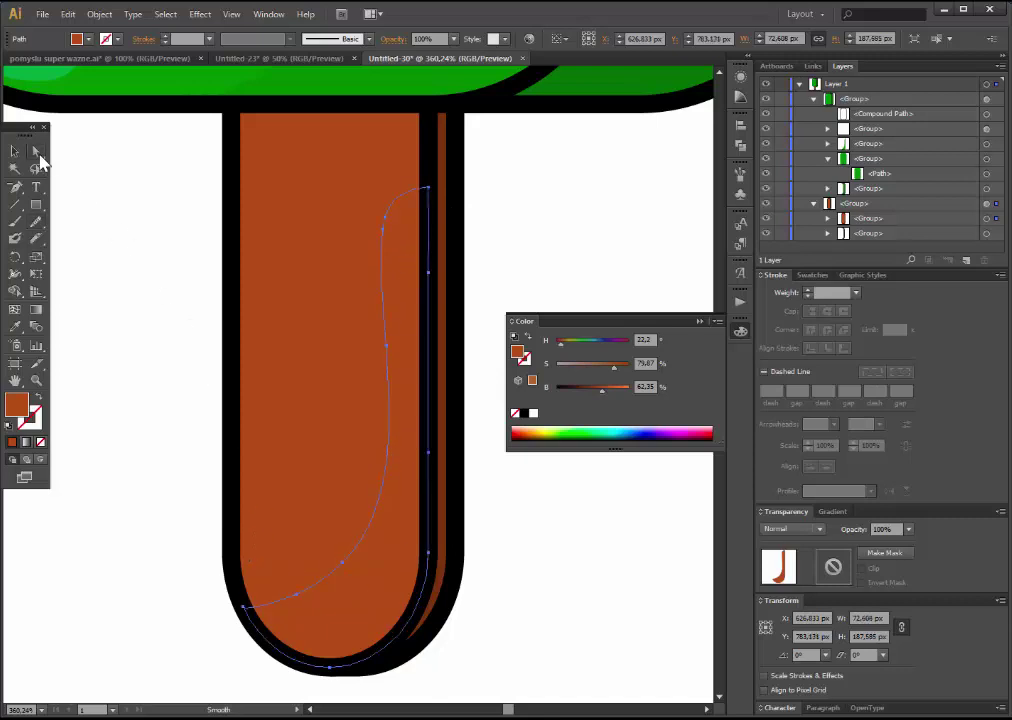
click(36, 150)
click(215, 255)
click(271, 272)
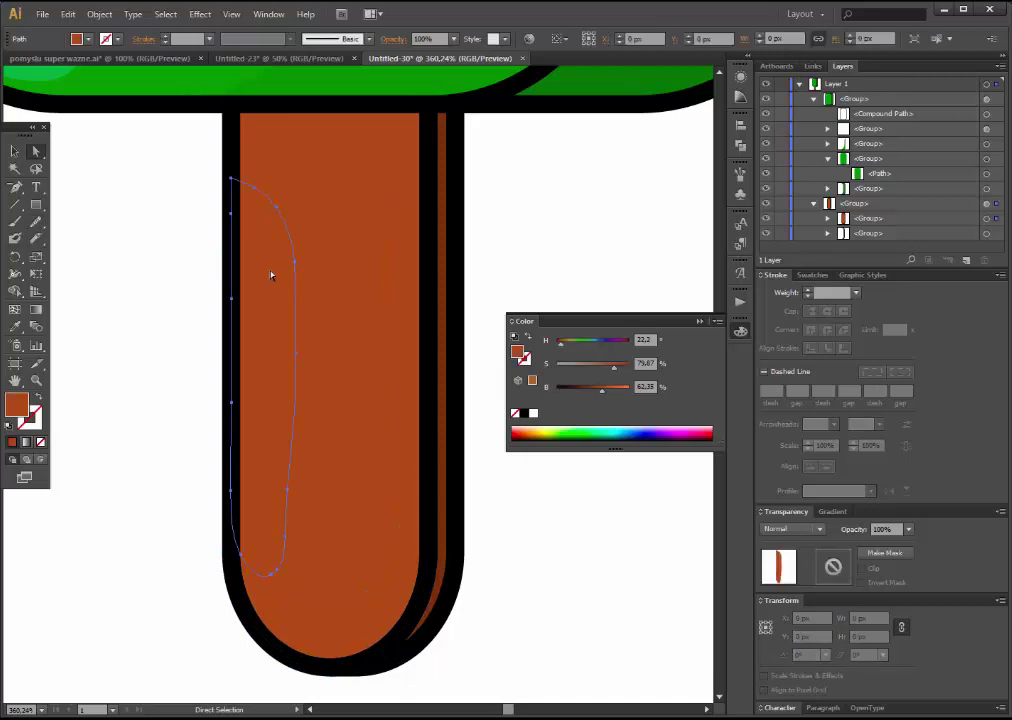
Fill the stick's left strip white and make it semi-transparent
click(533, 413)
click(909, 529)
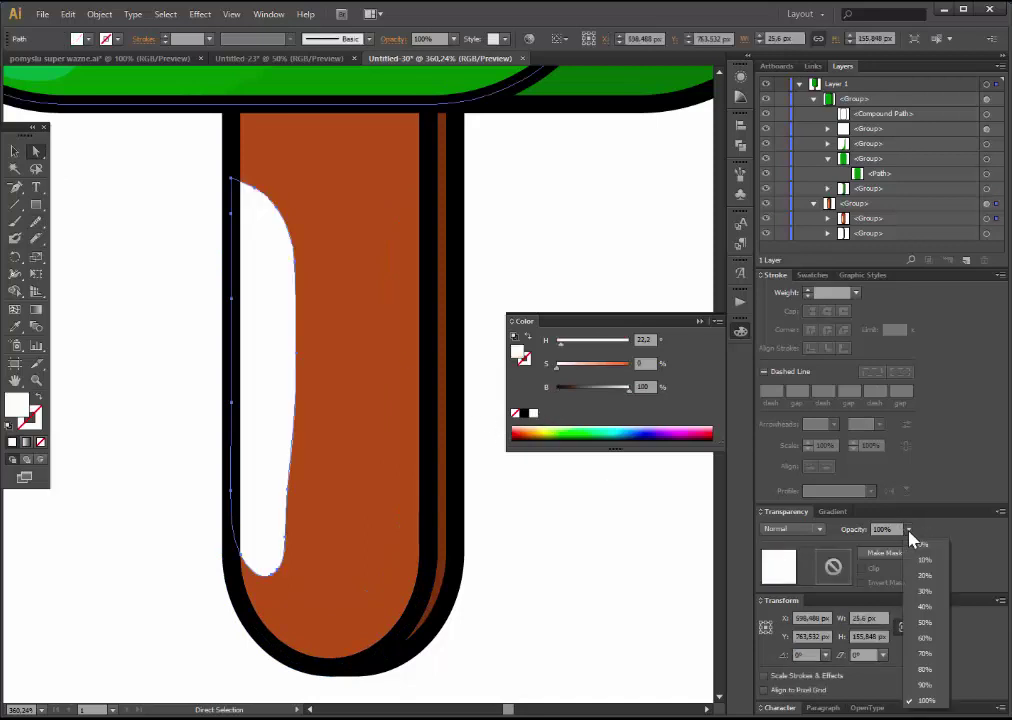
click(925, 591)
Fill the stick's J-shaped piece black at 20% opacity
click(330, 148)
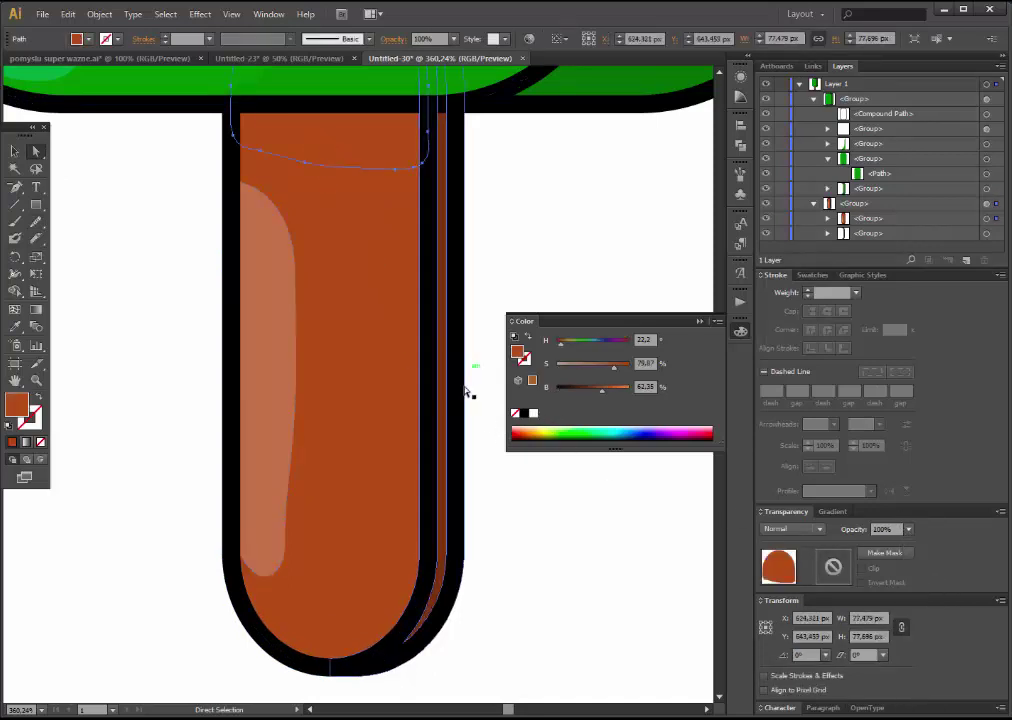
click(411, 393)
click(524, 413)
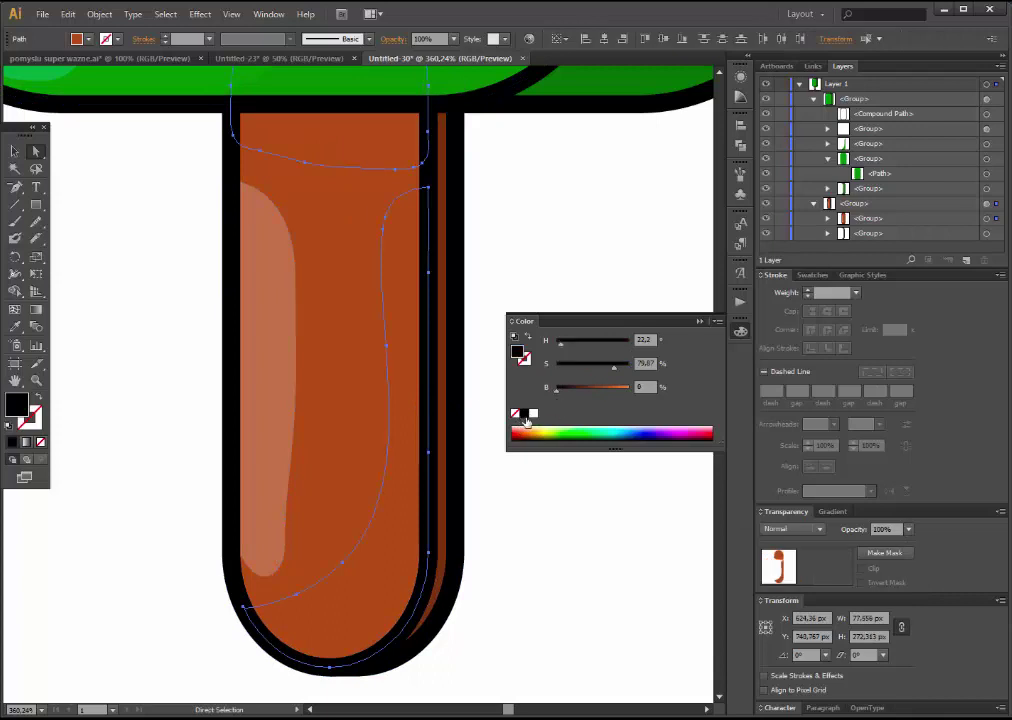
click(909, 530)
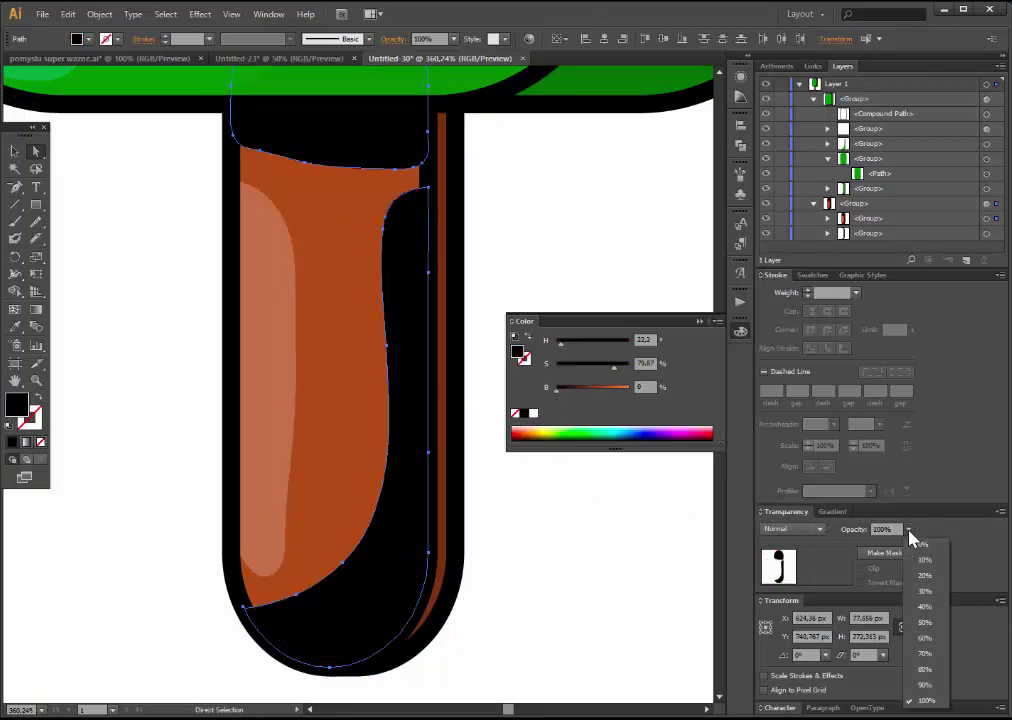
click(927, 576)
Darken the brown of the stick's right side face to 34.12% brightness
key(ctrl+shift+a)
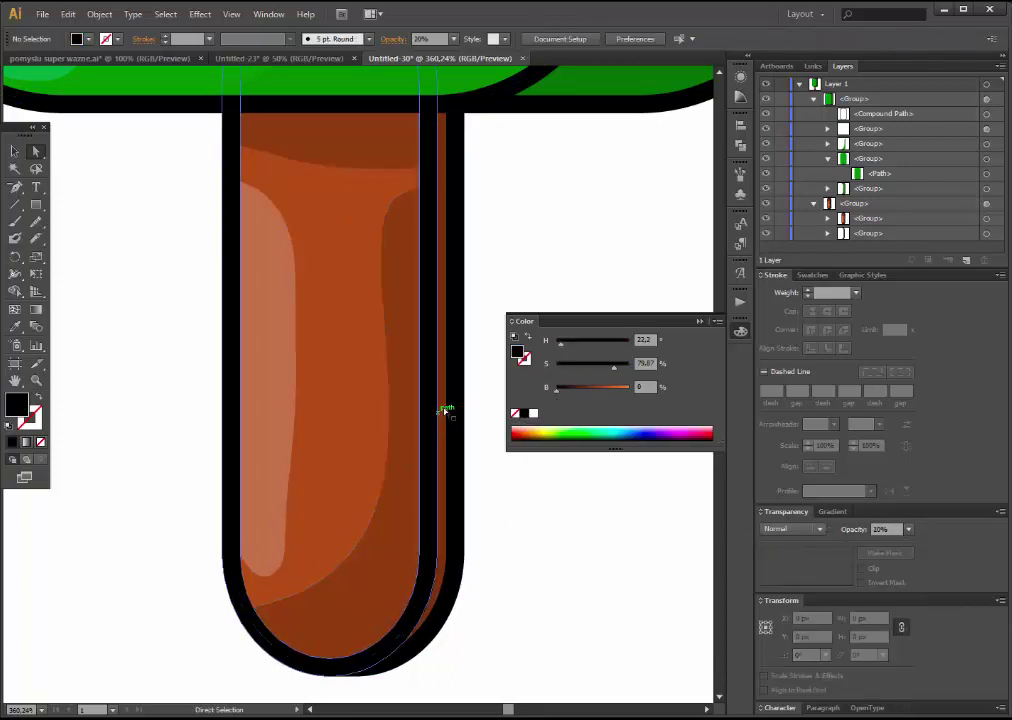
click(445, 410)
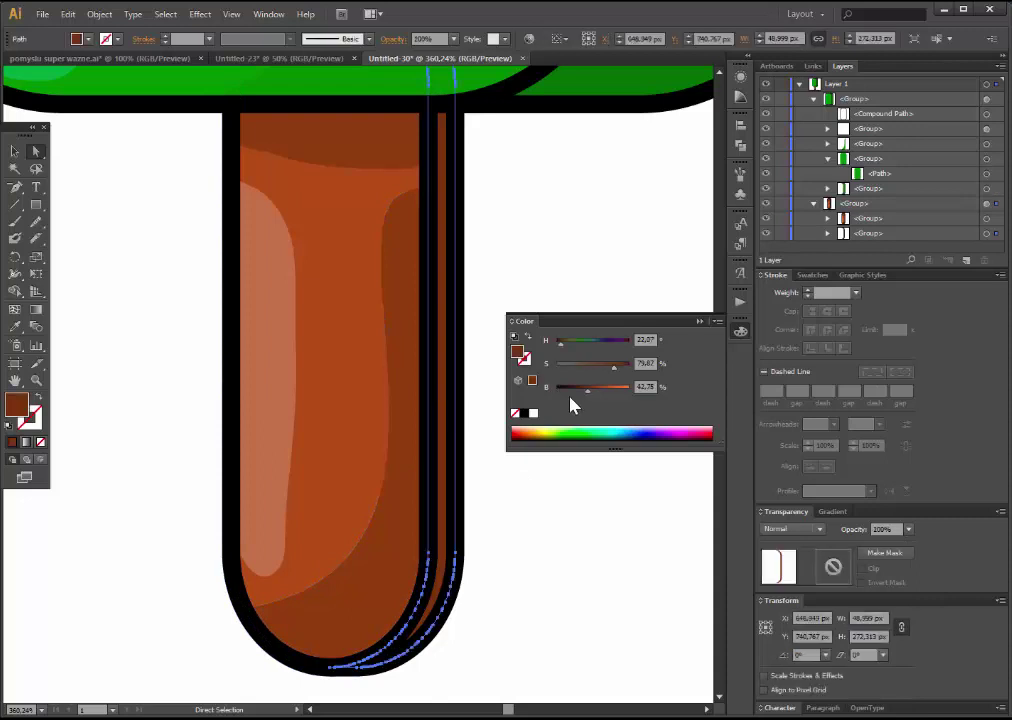
drag(587, 399, 579, 396)
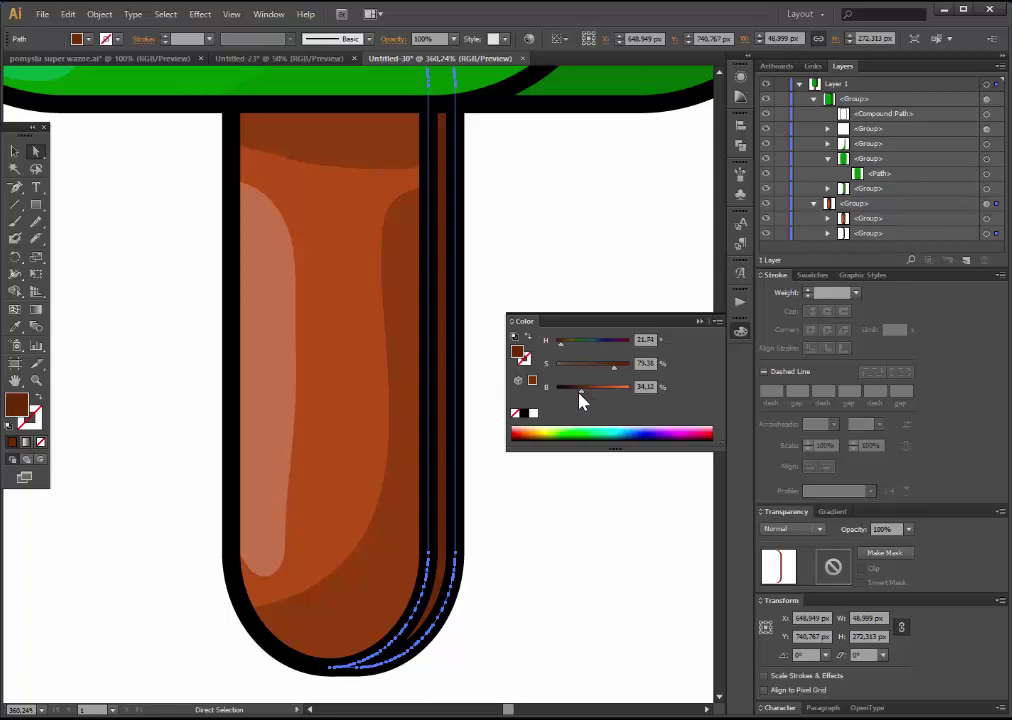
click(545, 214)
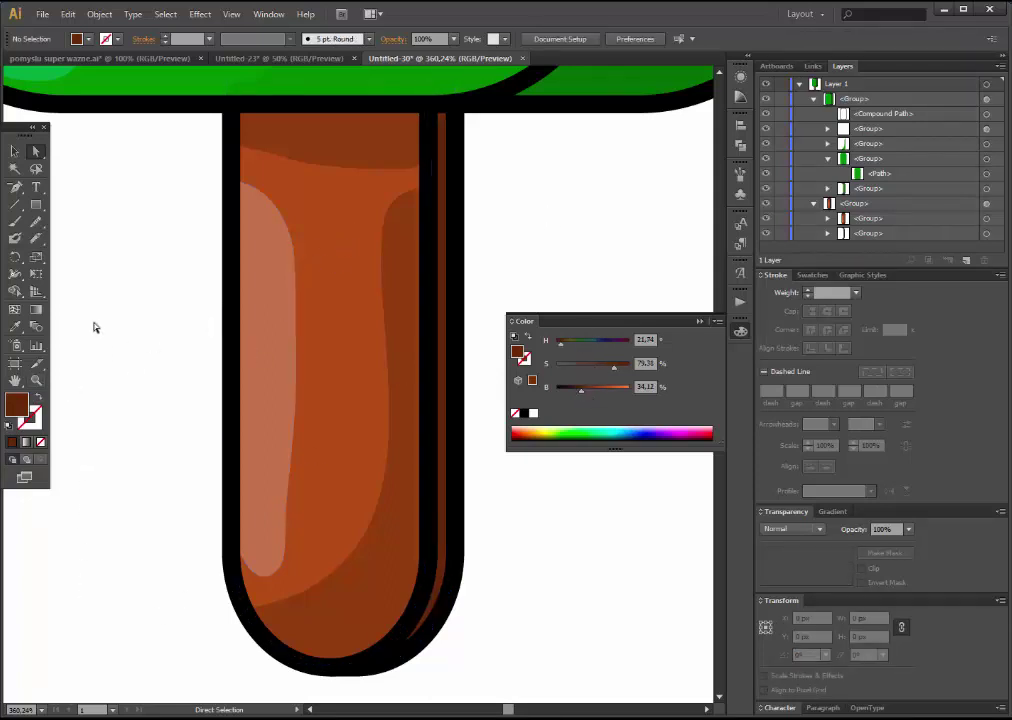
Zoom out until the whole lolly is visible
click(335, 249)
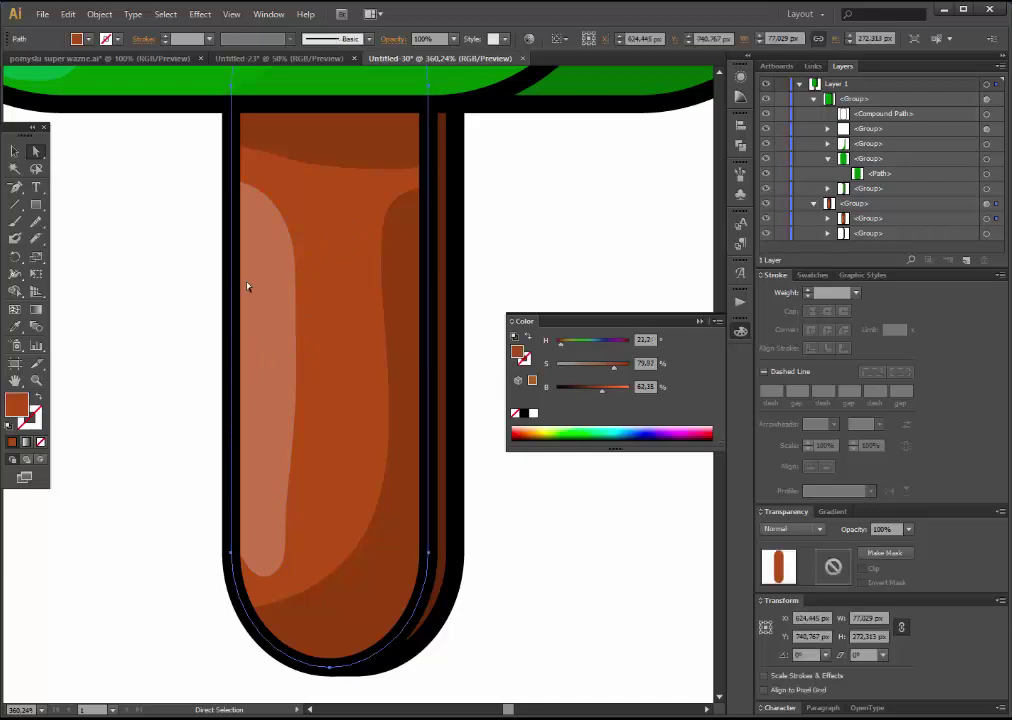
click(36, 380)
alt+click(369, 171)
alt+click(364, 293)
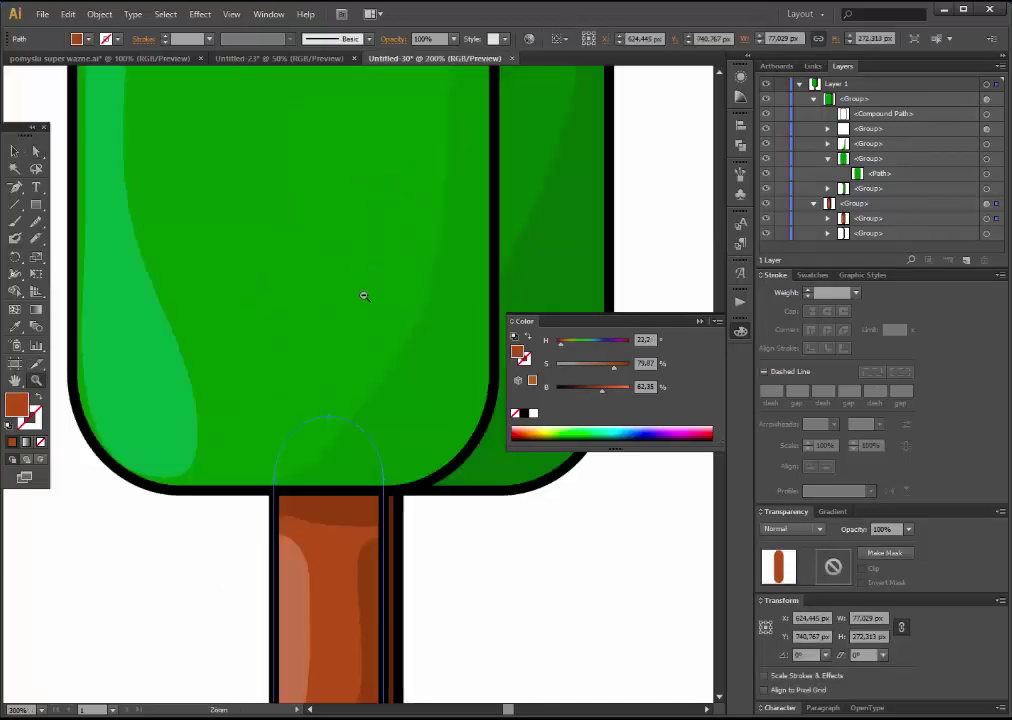
alt+click(348, 357)
alt+click(324, 260)
alt+click(249, 354)
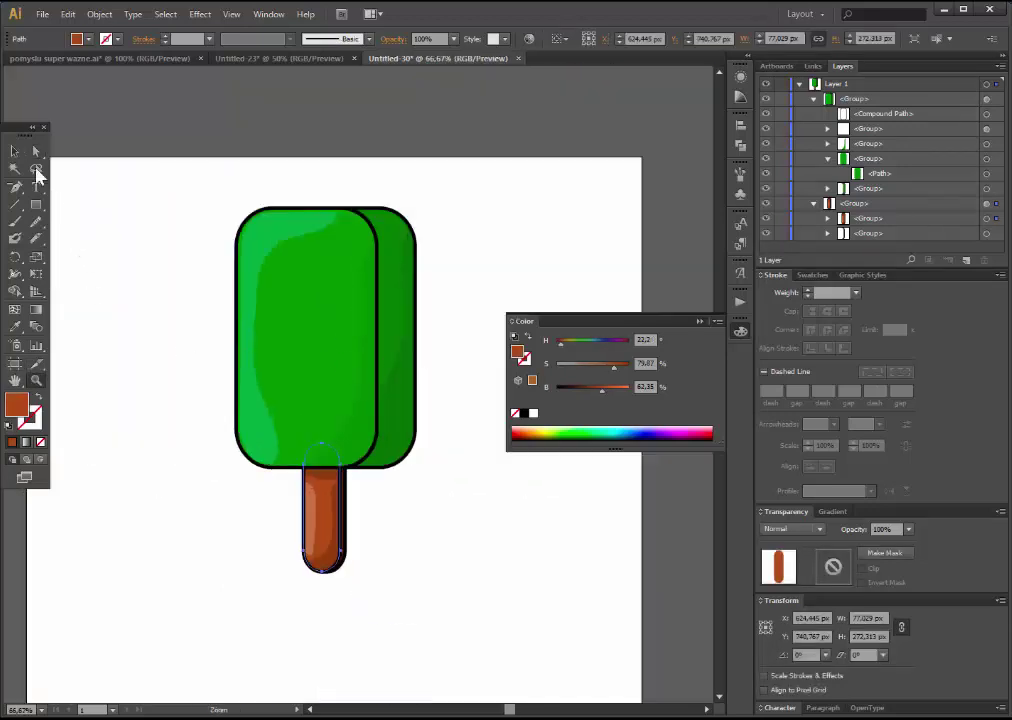
Deselect the stick and close the floating Color panel
click(15, 150)
scroll(150, 250, down, 1)
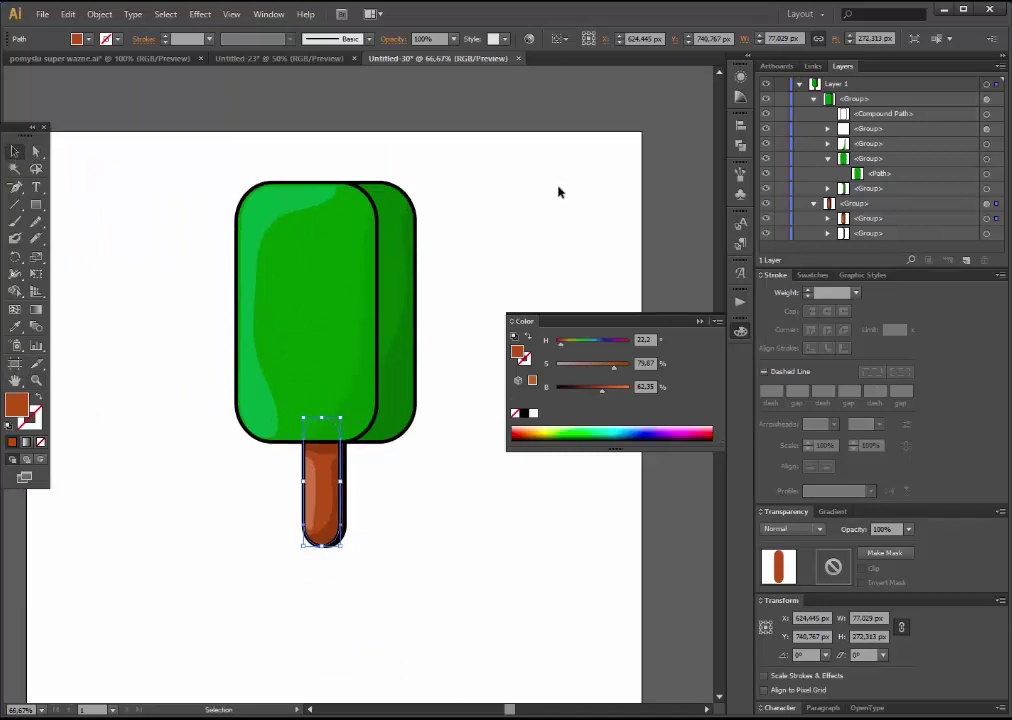
click(570, 208)
click(707, 321)
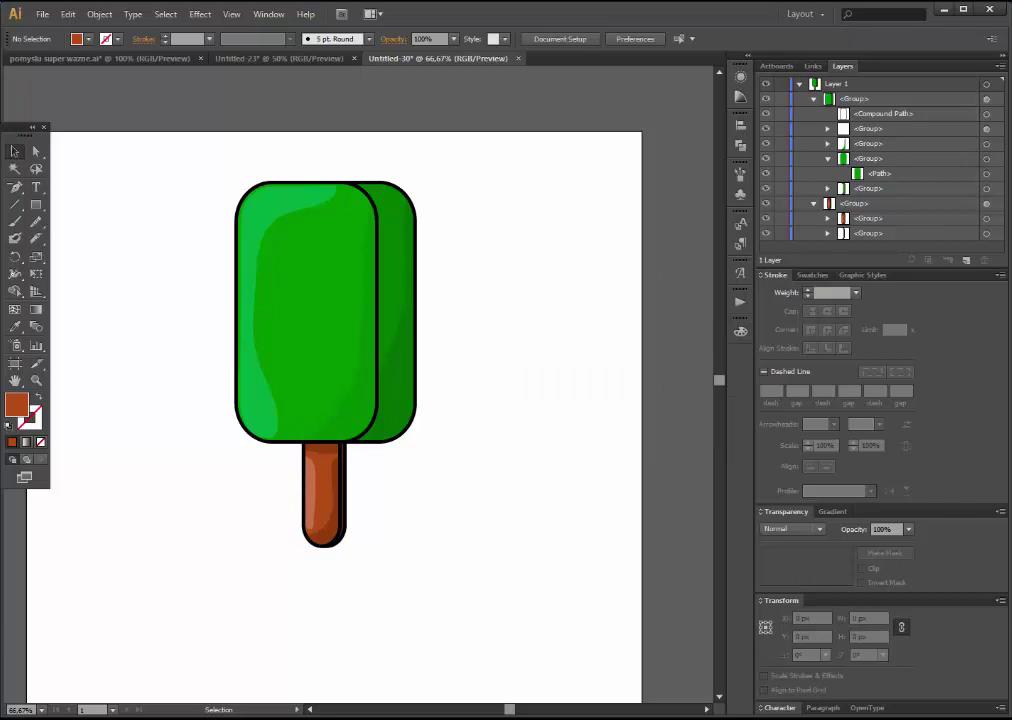
Reduce the stick's white highlight to 10% opacity
click(36, 150)
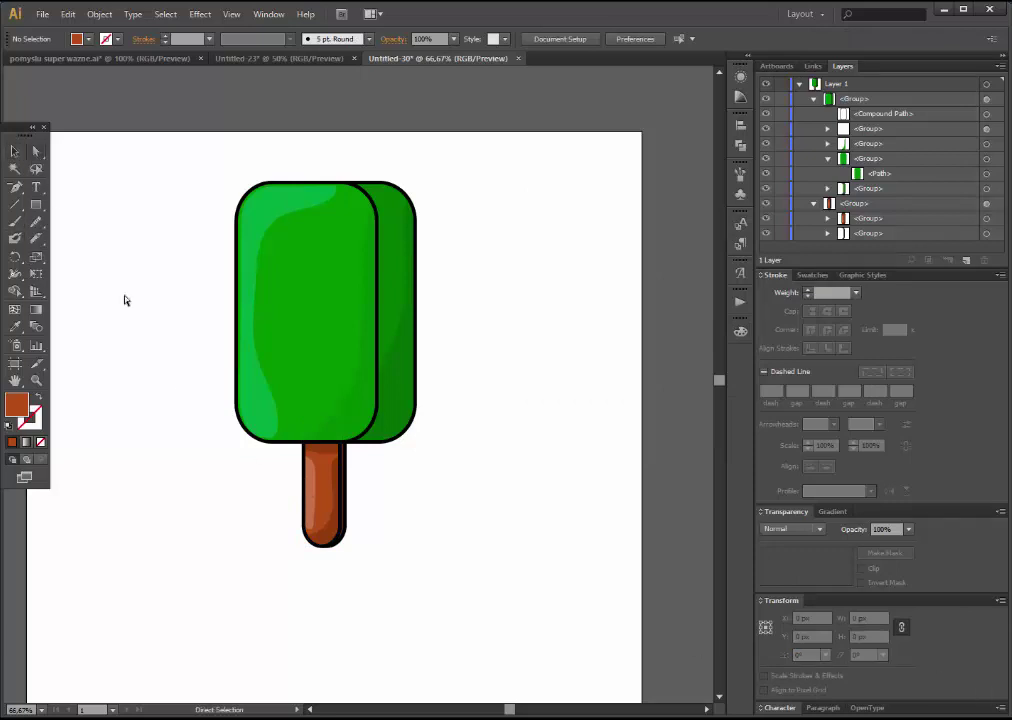
click(311, 483)
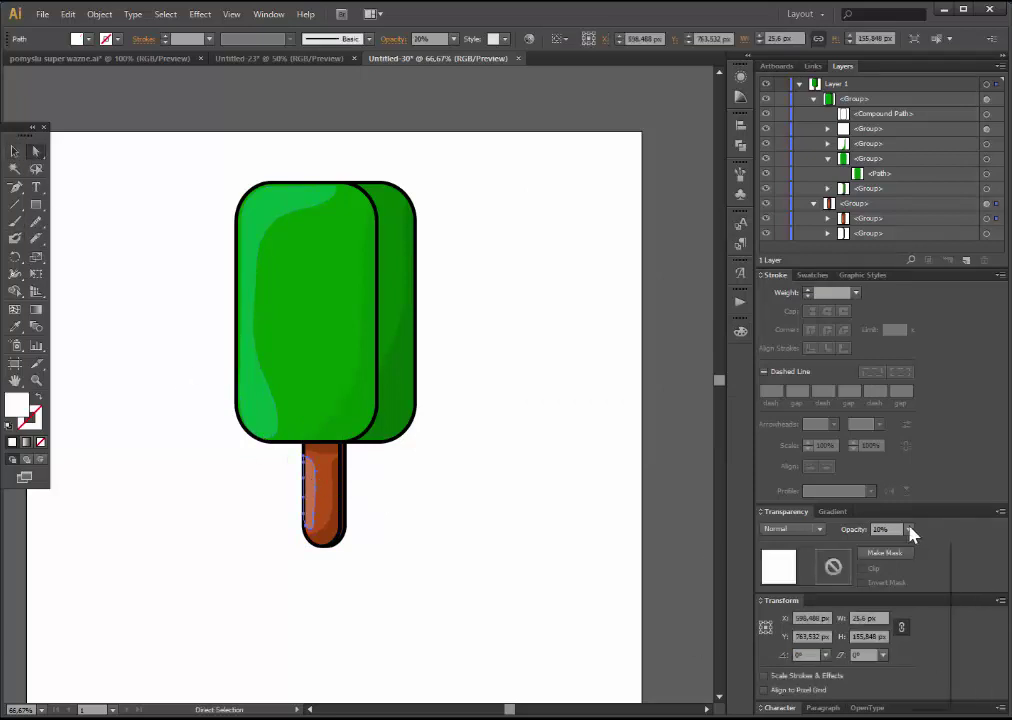
click(908, 529)
click(925, 565)
click(634, 621)
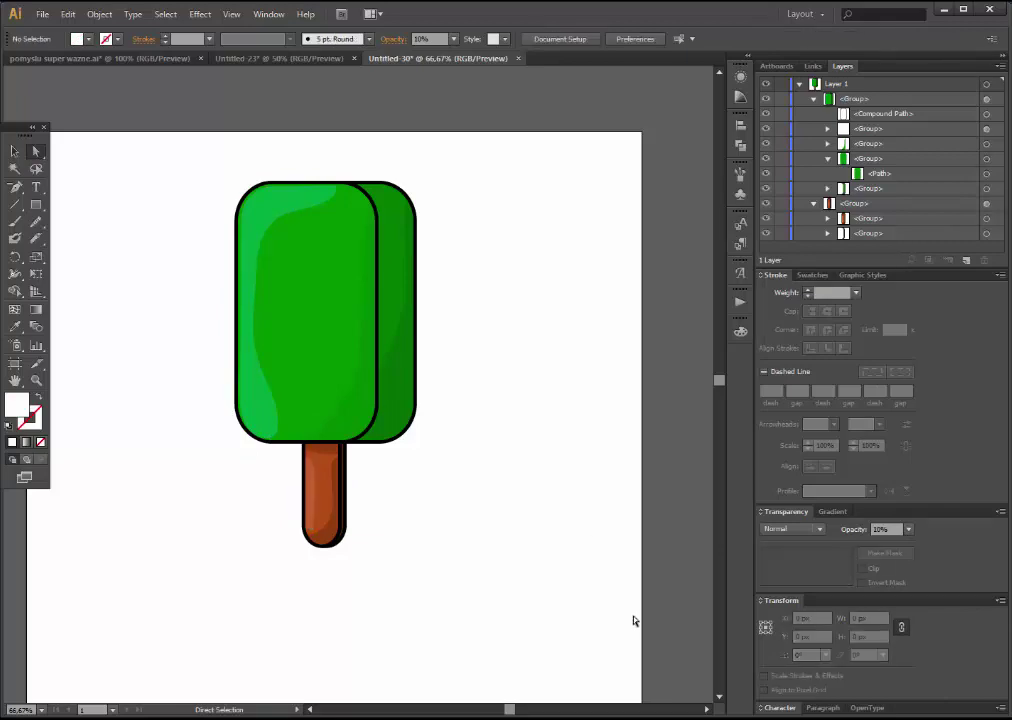